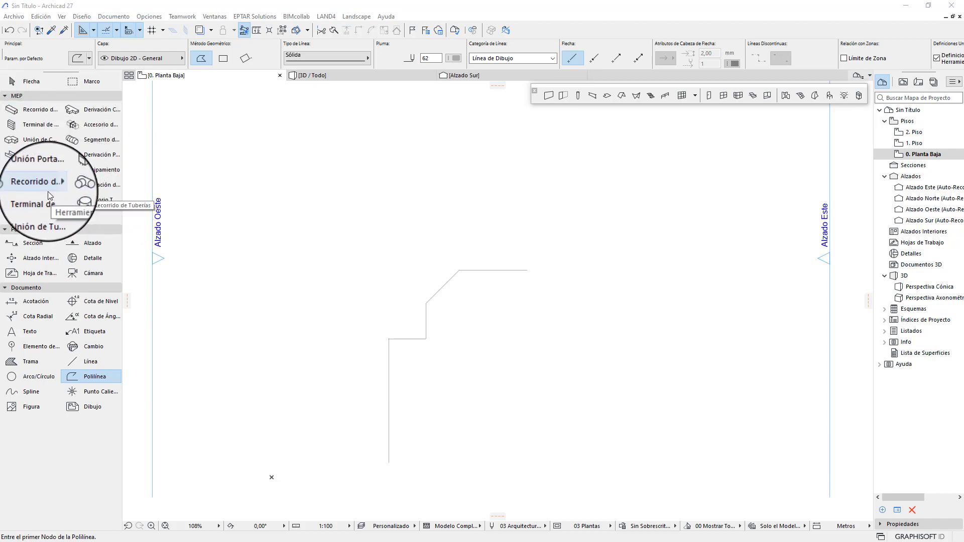
Step: Create a 100 mm pipe route that follows the whole existing polyline on the ground floor plan
left_click(36, 186)
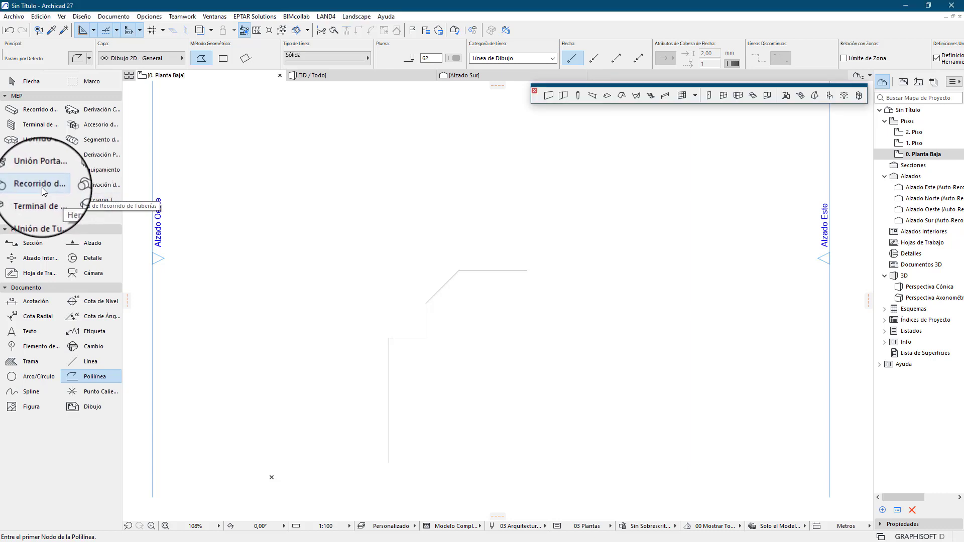
left_click(38, 184)
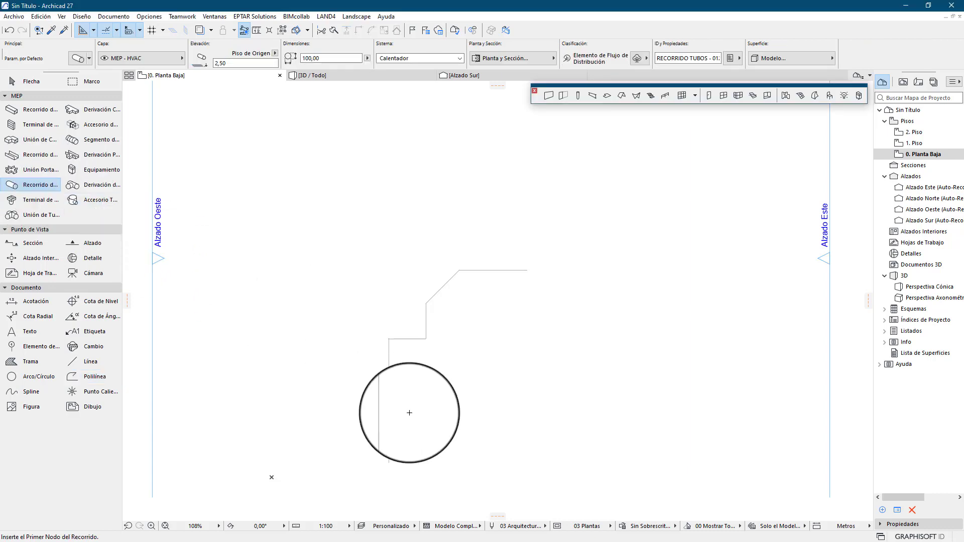
scroll(414, 429, "up", 1)
scroll(414, 433, "up", 1)
middle_click_drag(414, 436, 367, 390)
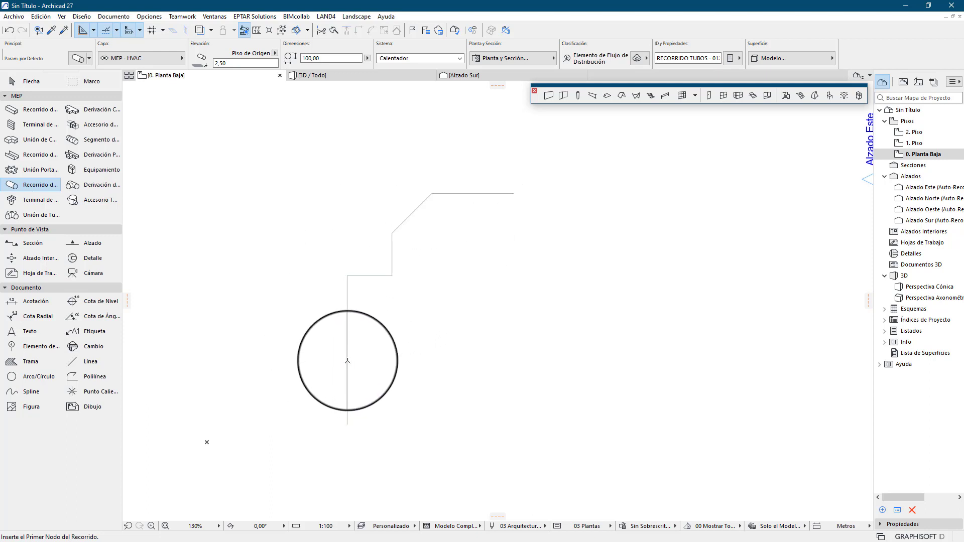
left_click(348, 360)
scroll(377, 262, "up", 4)
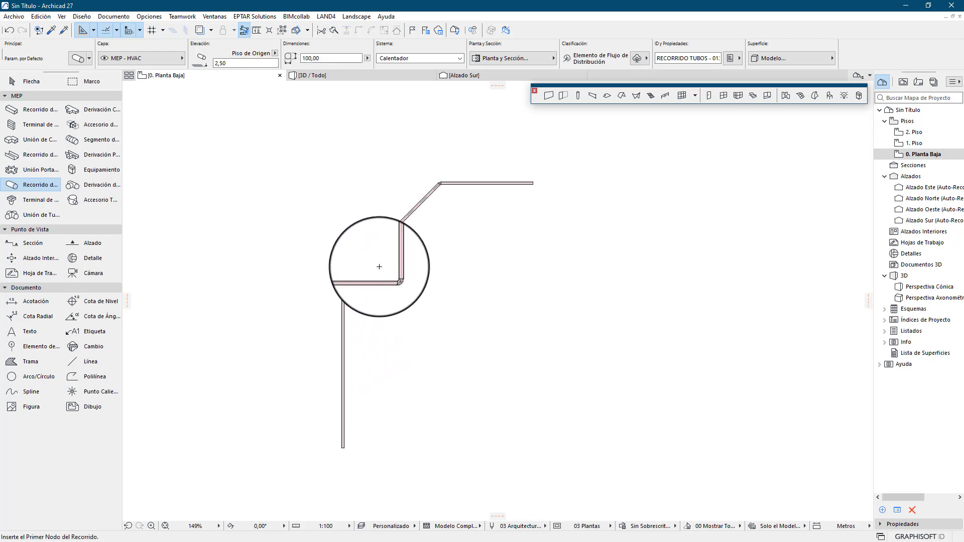
middle_click_drag(456, 258, 351, 338)
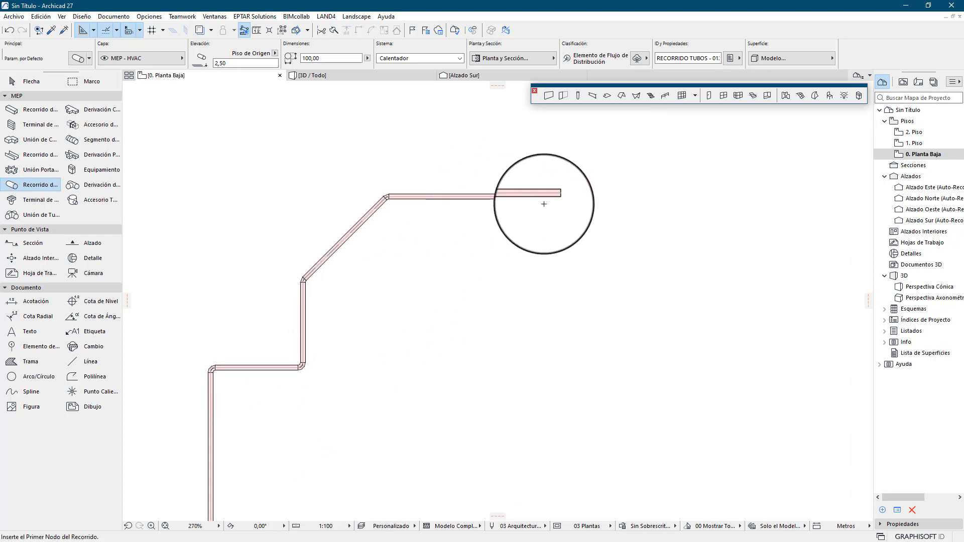
scroll(409, 193, "down", 4)
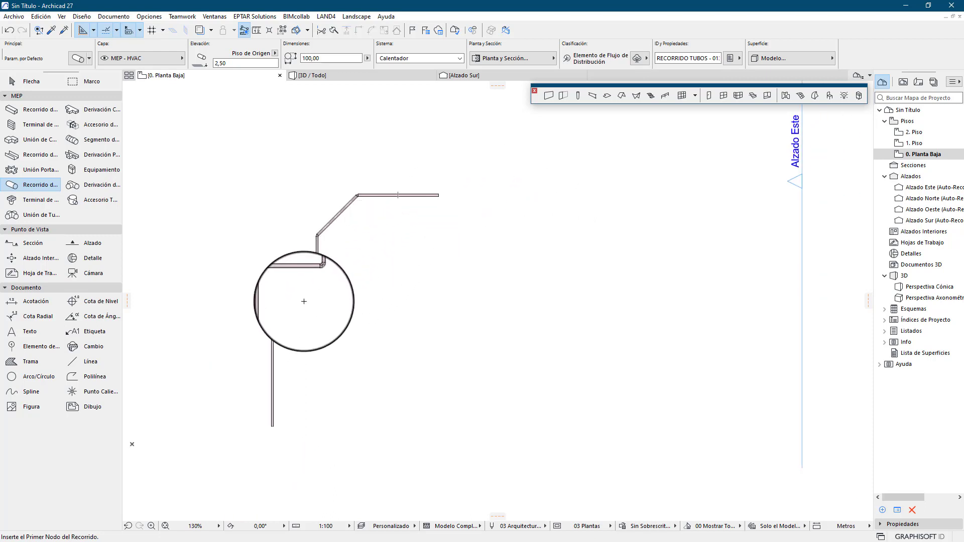
key("Escape")
Step: Set up the pipe accessory defaults with the Válvula Esférica 27 rotated 90° to match the vertical pipe in plan
scroll(289, 286, "up", 2)
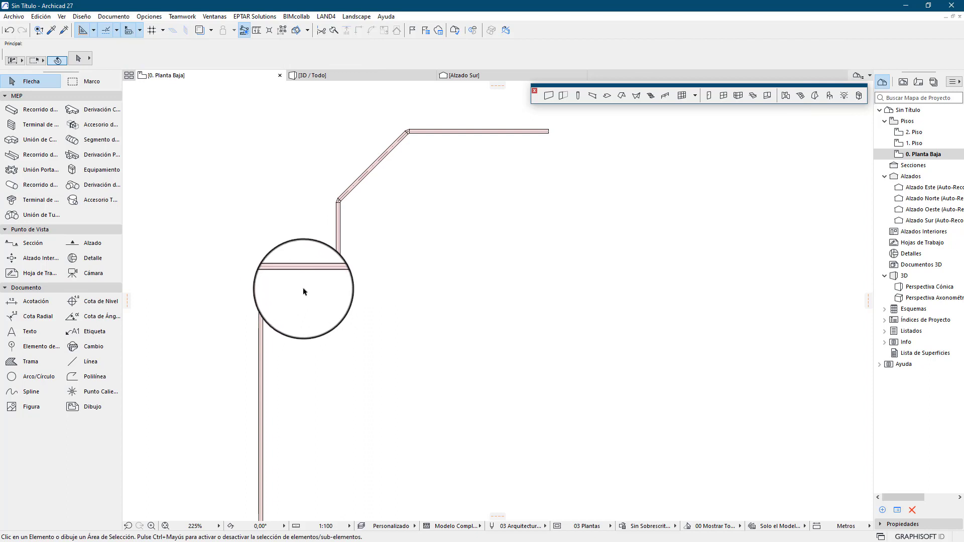
scroll(338, 290, "up", 1)
scroll(329, 301, "up", 3)
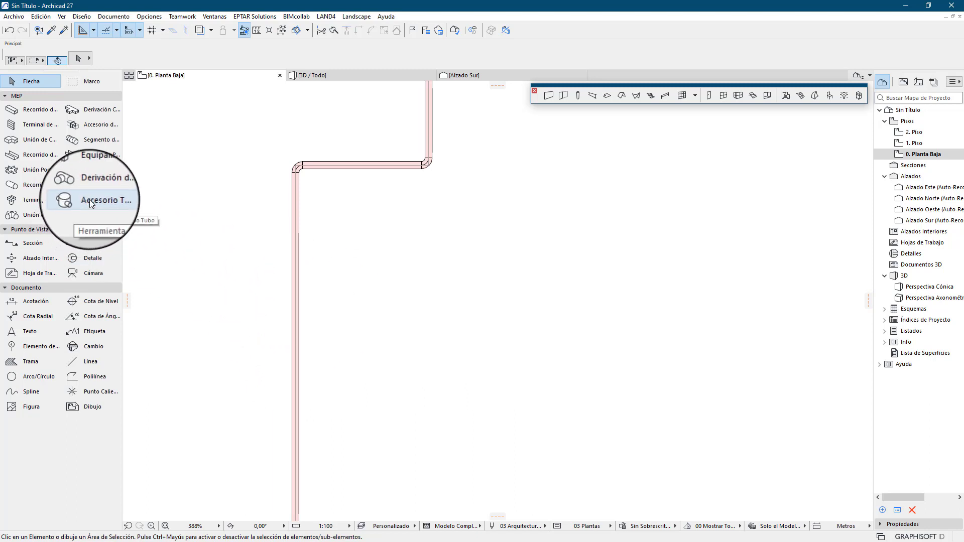
middle_click_drag(373, 332, 378, 307)
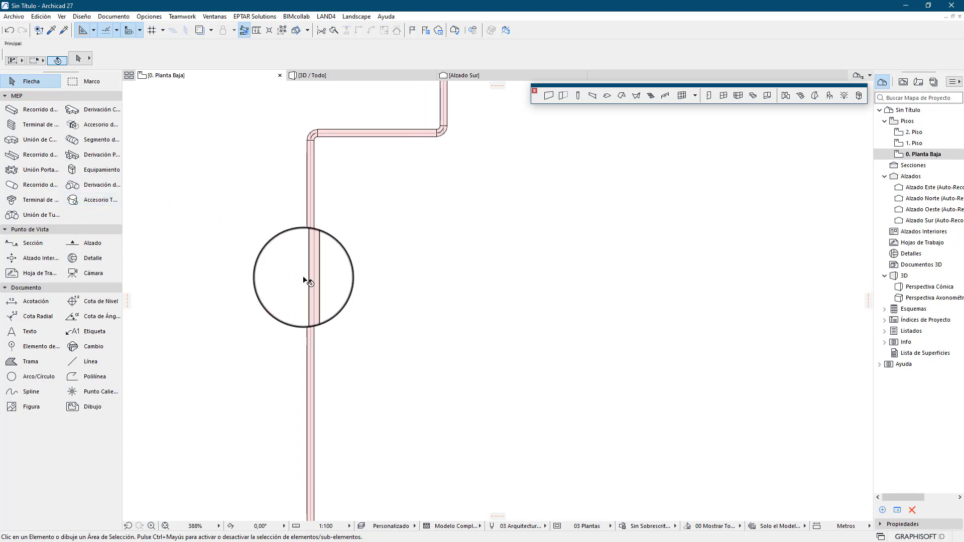
left_click(76, 201)
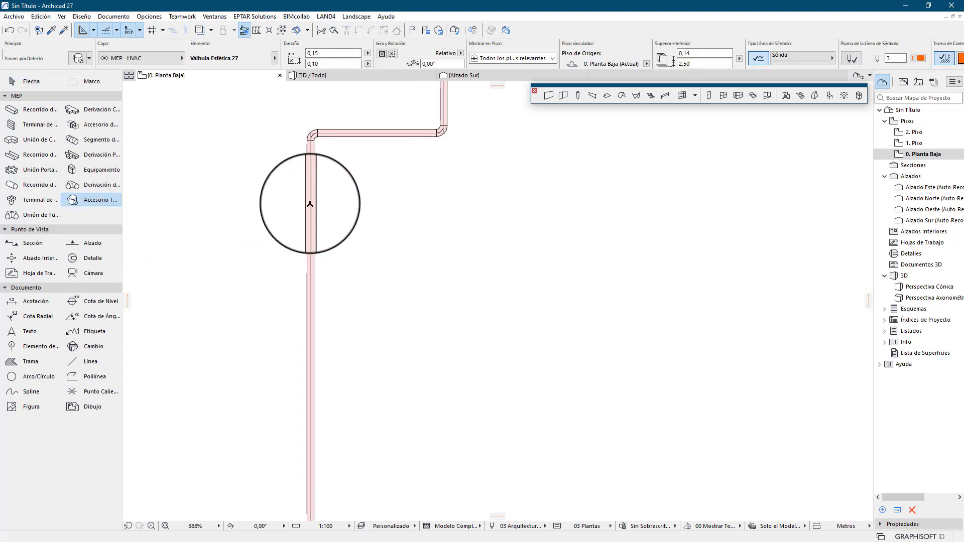
left_click(78, 59)
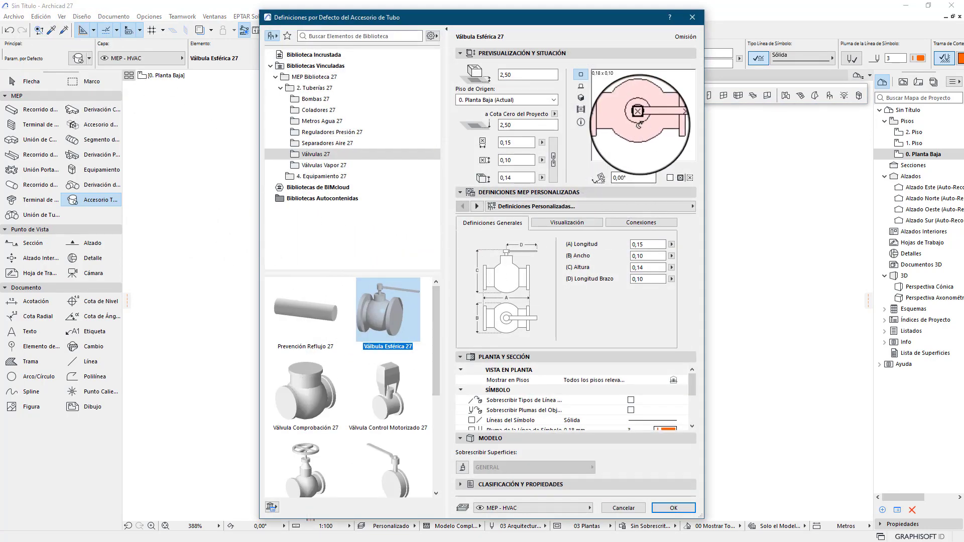
left_click_drag(639, 125, 669, 79)
left_click(674, 508)
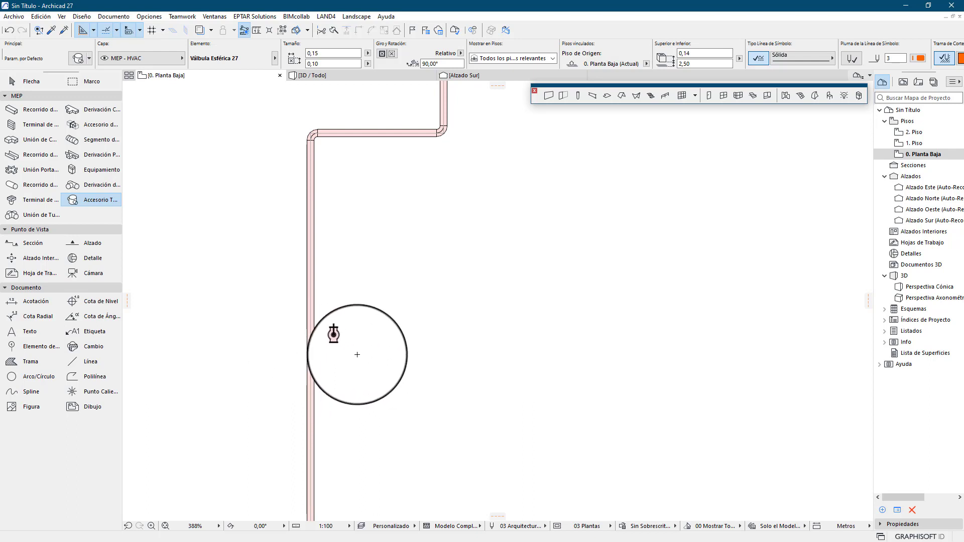
middle_click_drag(320, 311, 333, 260)
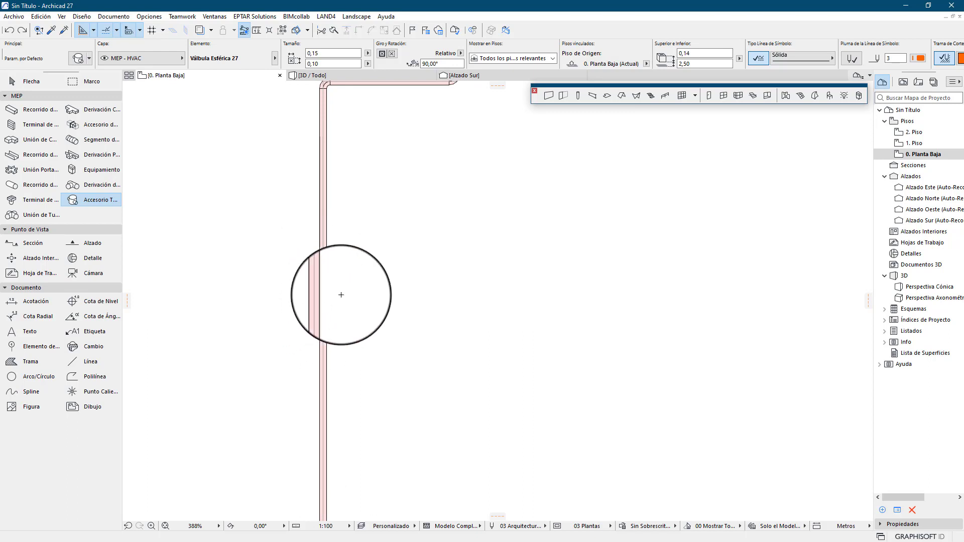
scroll(316, 296, "up", 2)
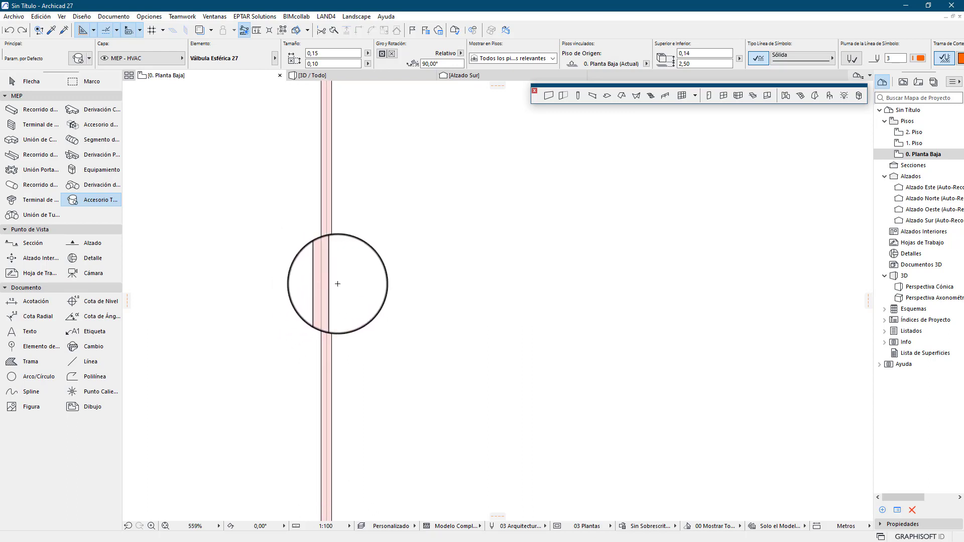
key("Escape")
Step: Split the pipe route across its long lower vertical run, keeping the part below the cut selected
left_click(331, 274)
scroll(308, 277, "down", 3)
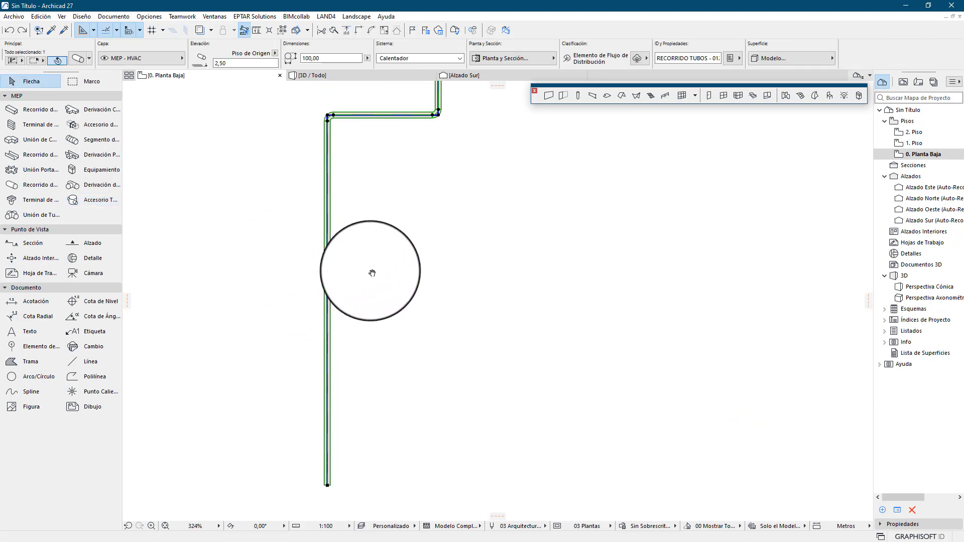
left_click(335, 30)
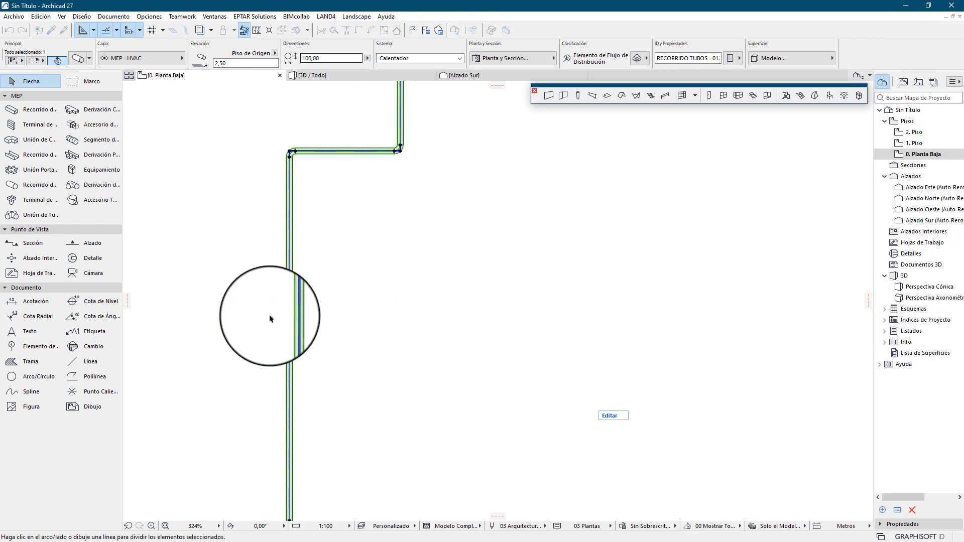
left_click(254, 323)
left_click(334, 323)
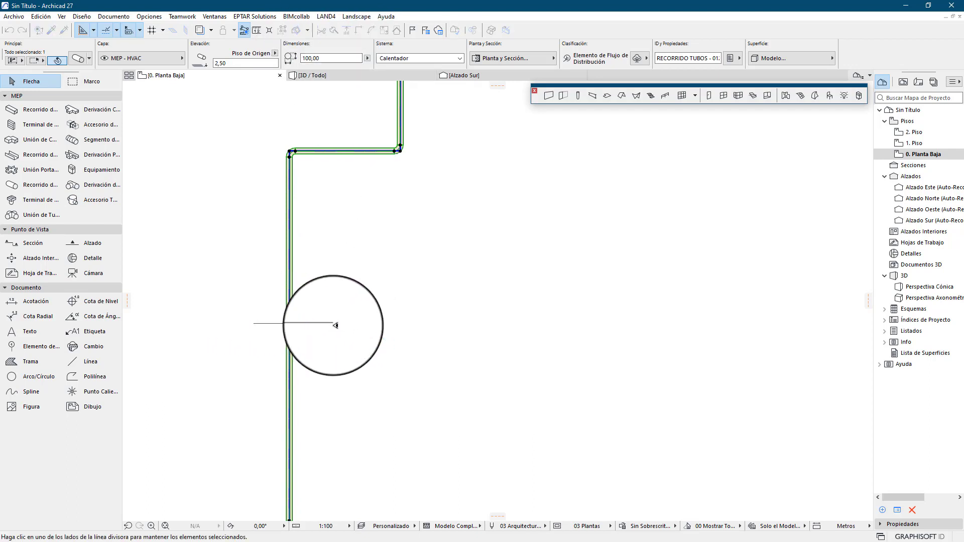
left_click(321, 354)
scroll(287, 341, "up", 5)
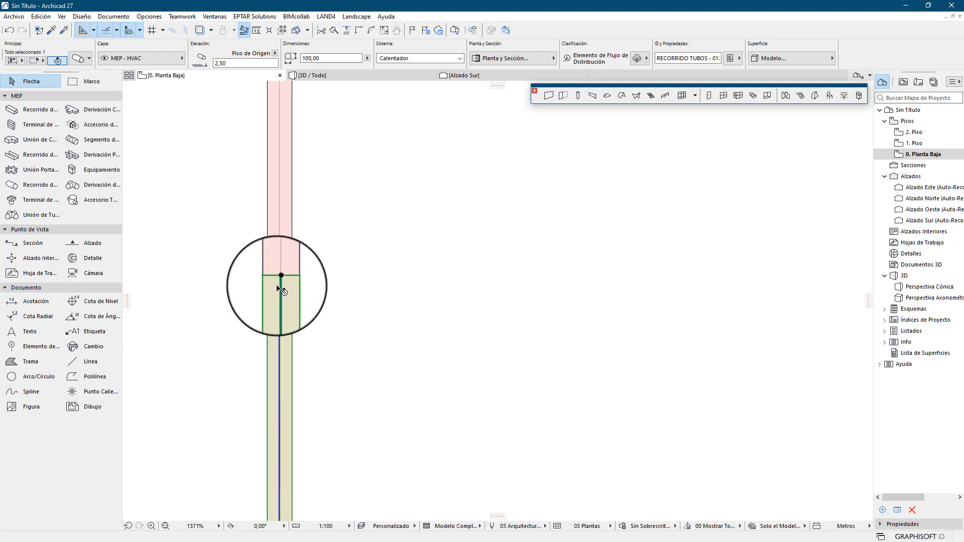
Step: Pull the upper end of the lower pipe piece down along its axis to open a gap for the valve
left_click(279, 276)
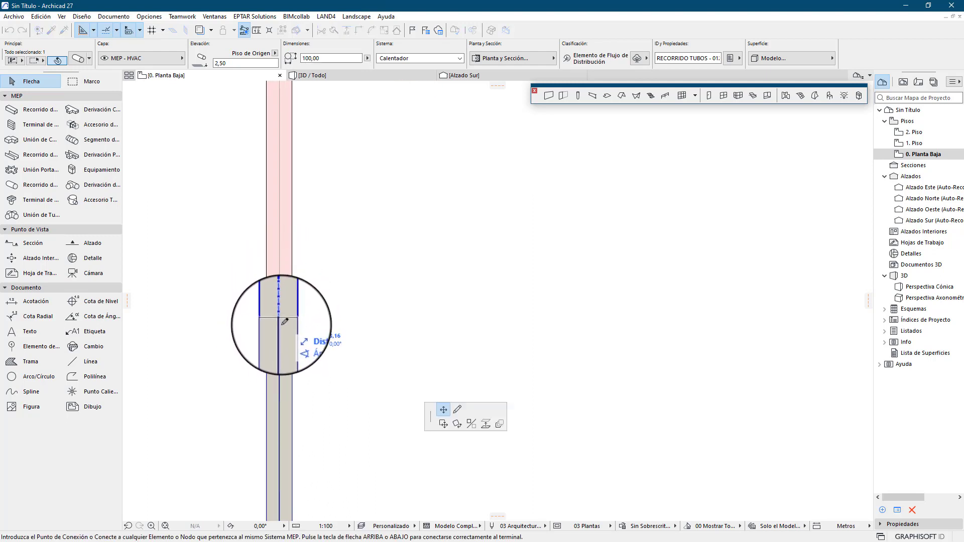
left_click(279, 358)
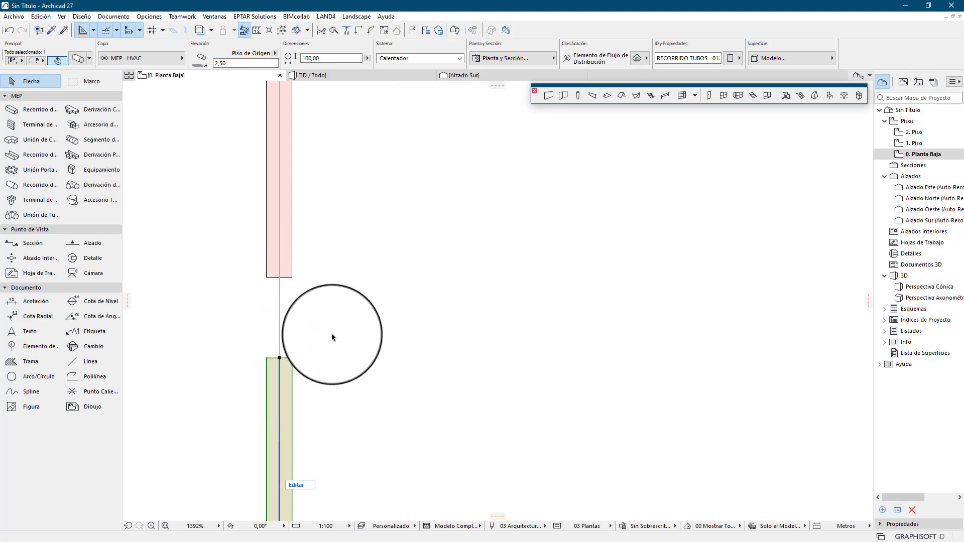
left_click(332, 335)
middle_click_drag(319, 317, 280, 294)
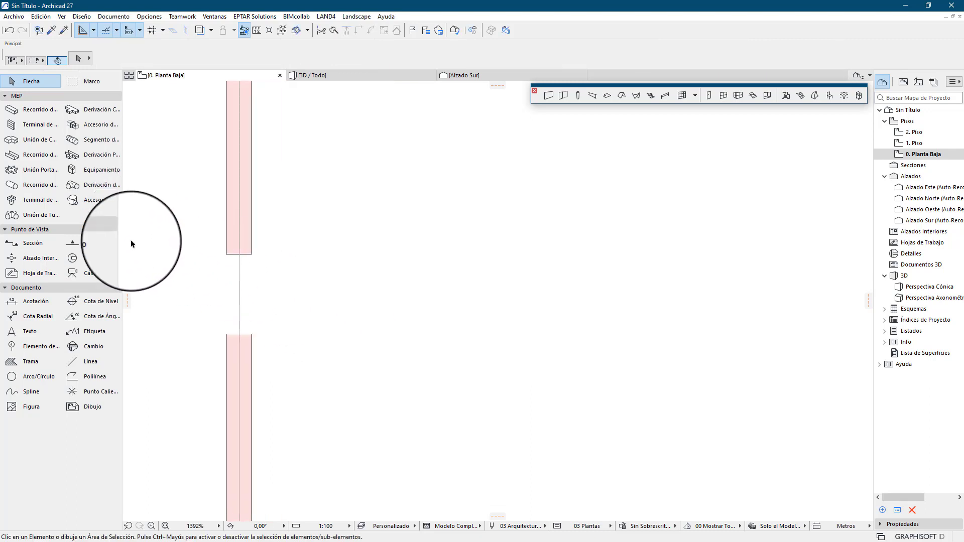
Step: Place the Válvula Esférica 27 on the upper end of the lower pipe, anchored at its lower connection point
left_click(85, 200)
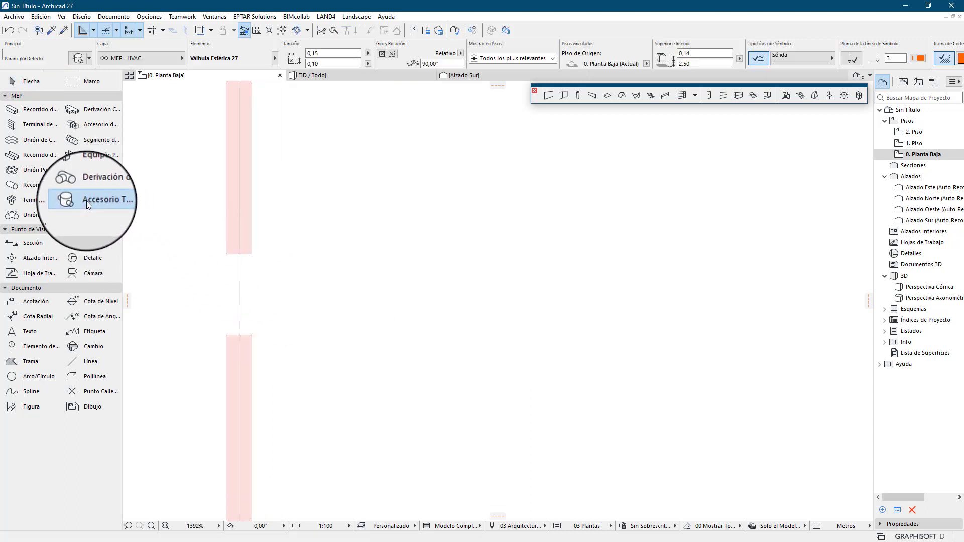
left_click(78, 58)
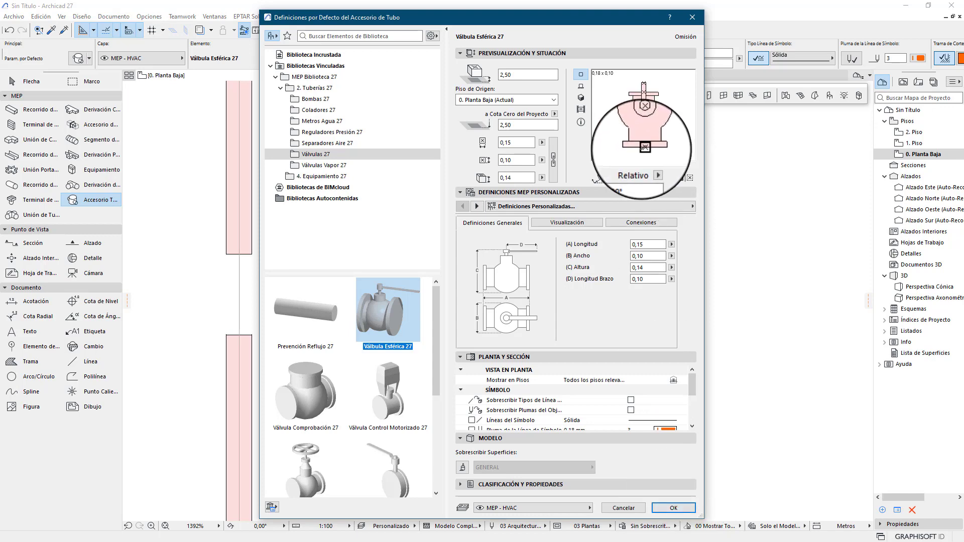
left_click(673, 507)
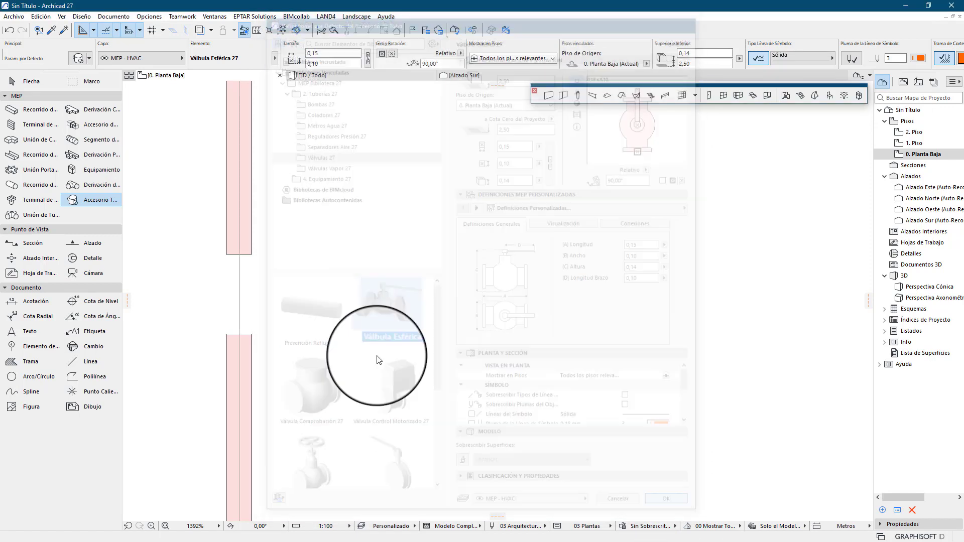
left_click(239, 337)
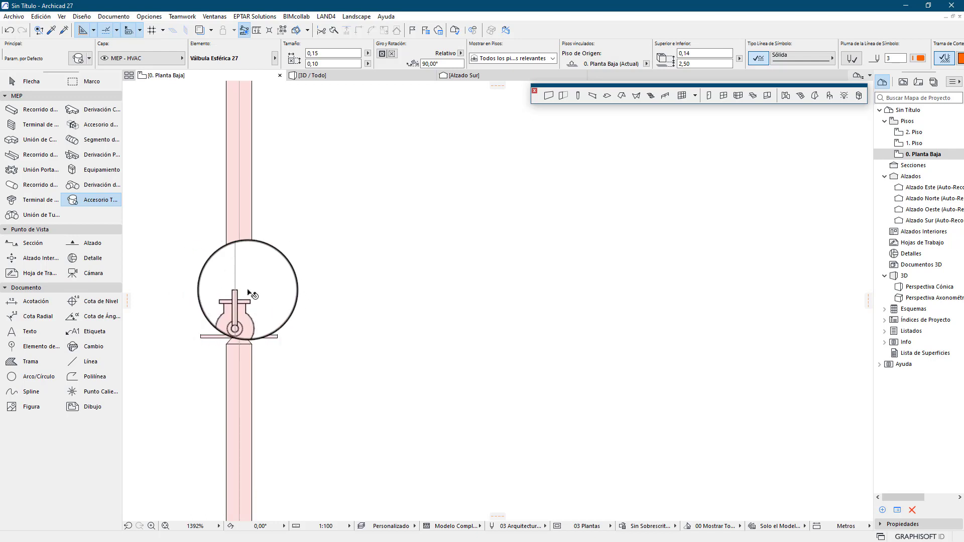
key("Escape")
Step: Extend the lower end of the upper pipe route down to connect with the valve's upper port
left_click(239, 254)
left_click(239, 255)
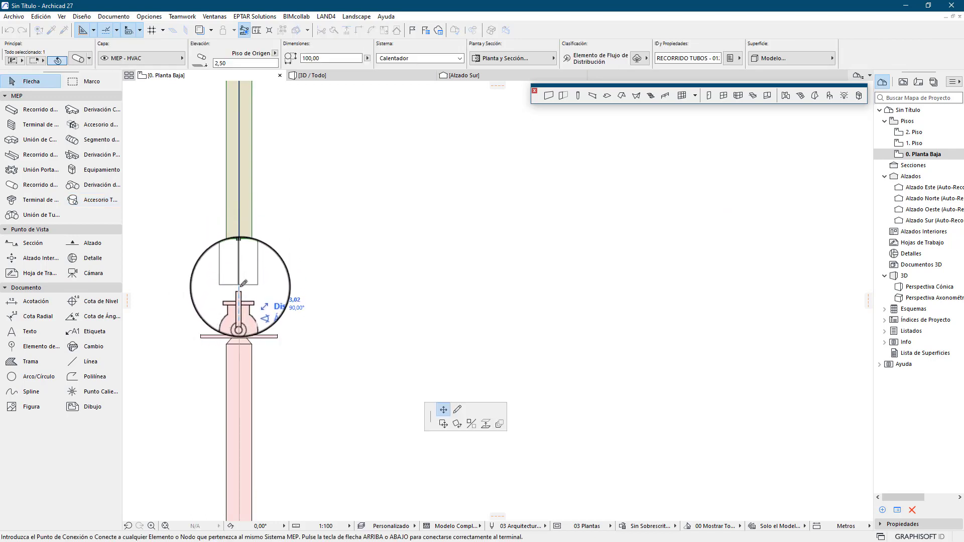
left_click(240, 301)
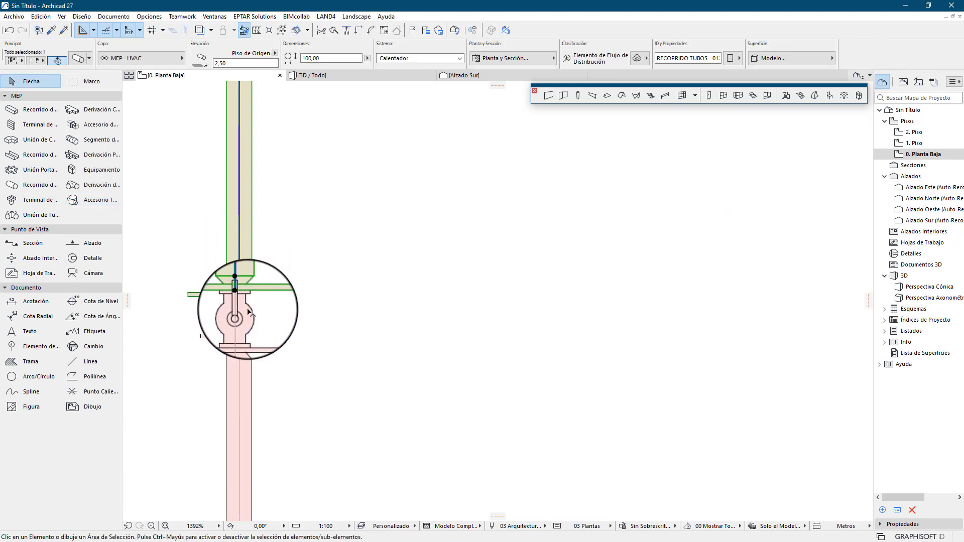
key("Escape")
Step: Examine the inserted valve and its connections to the pipe pieces above and below it
scroll(249, 313, "down", 8)
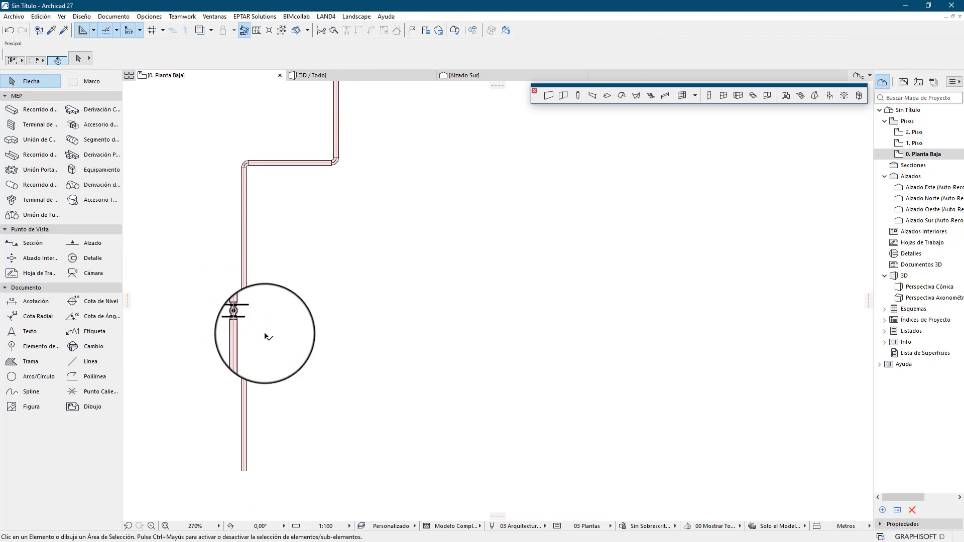
scroll(265, 336, "up", 8)
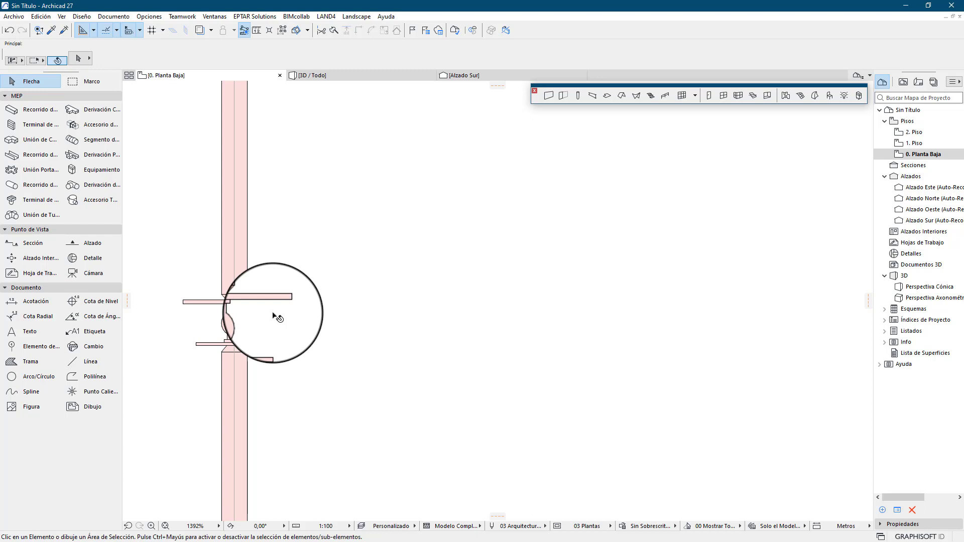
scroll(276, 322, "down", 3)
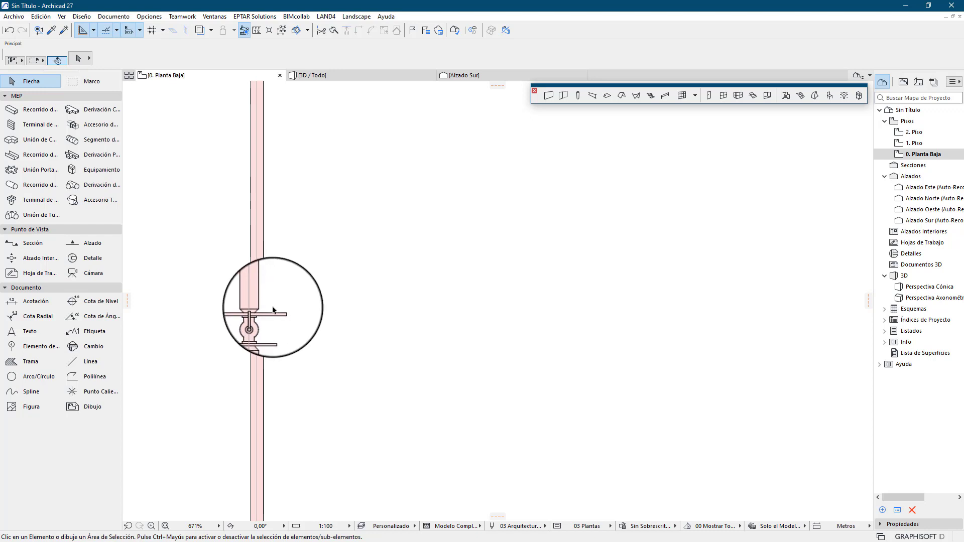
scroll(281, 297, "down", 3)
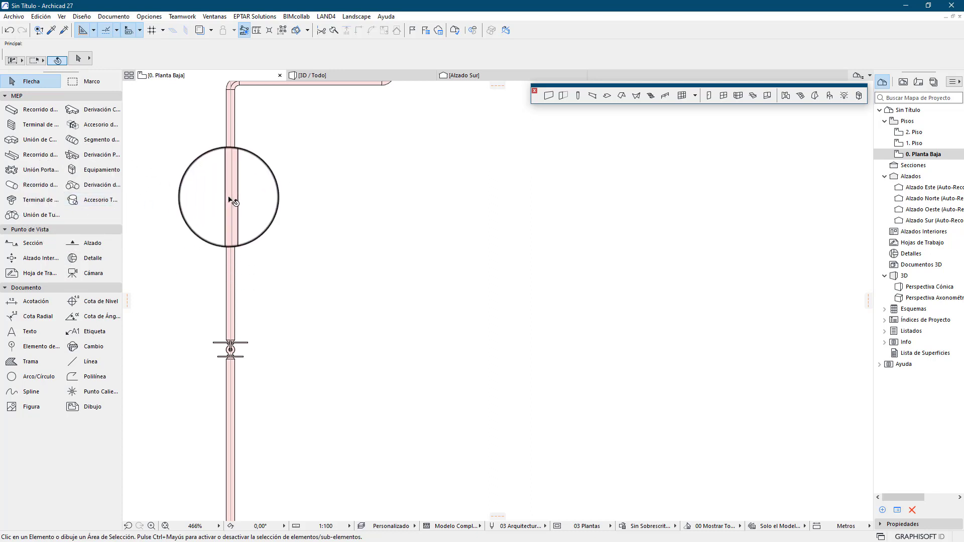
middle_click_drag(197, 193, 231, 222)
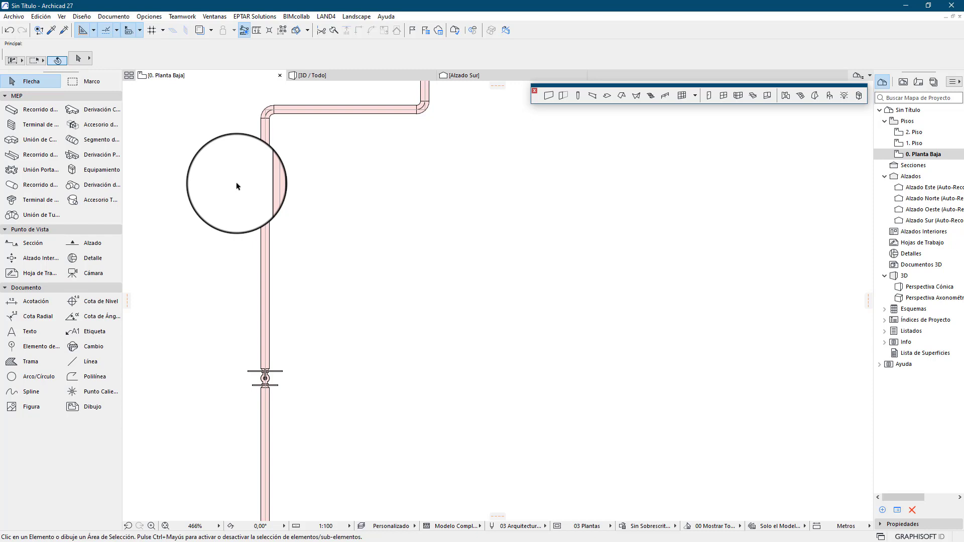
Step: Offset the diagonal segment of the upper pipe route outward by about 0.53 m, perpendicular to its axis
scroll(329, 236, "down", 3)
scroll(303, 251, "down", 2)
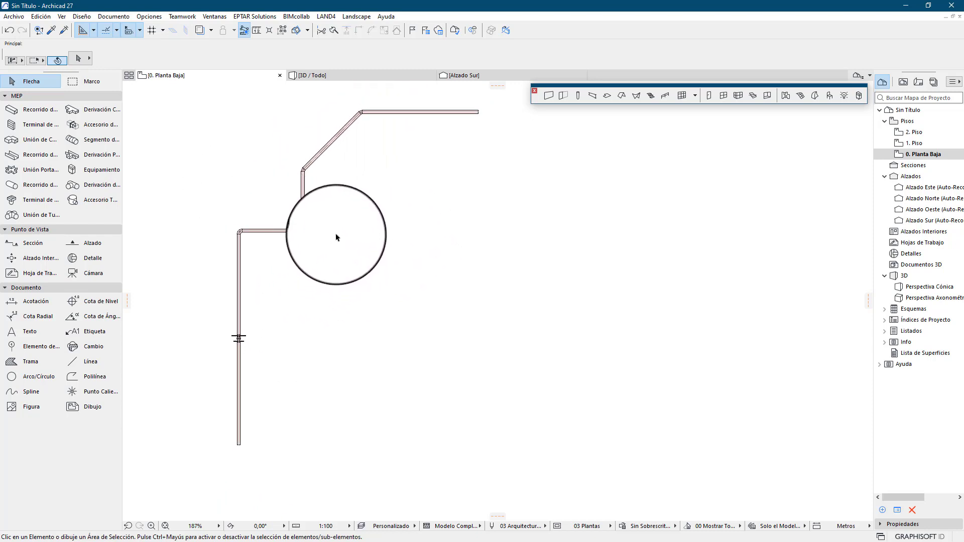
scroll(327, 161, "up", 4)
left_click(361, 159)
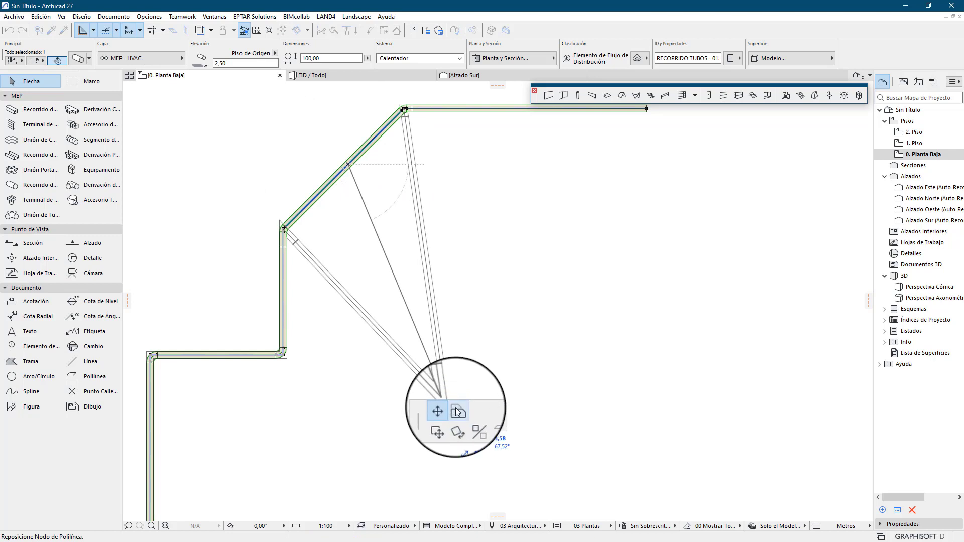
left_click(457, 412)
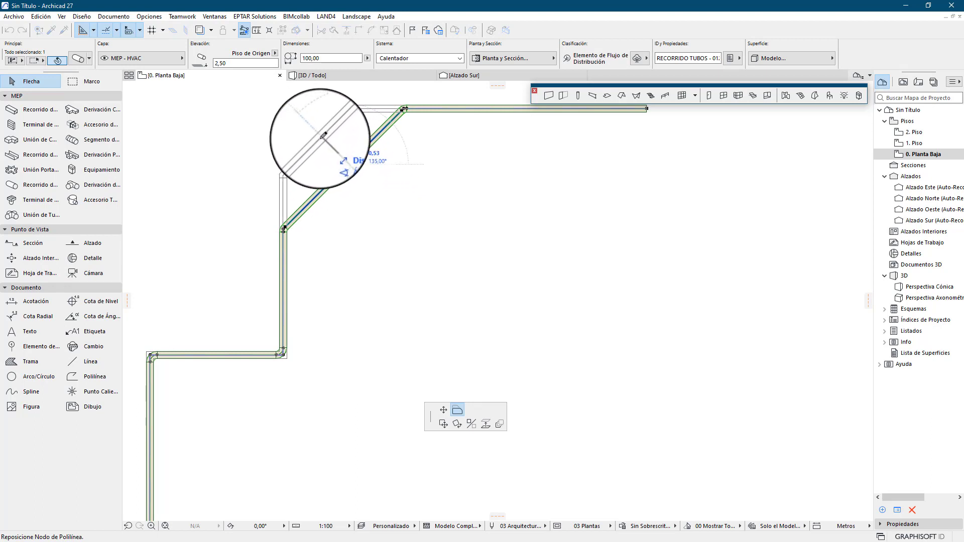
left_click(324, 136)
scroll(351, 166, "down", 3)
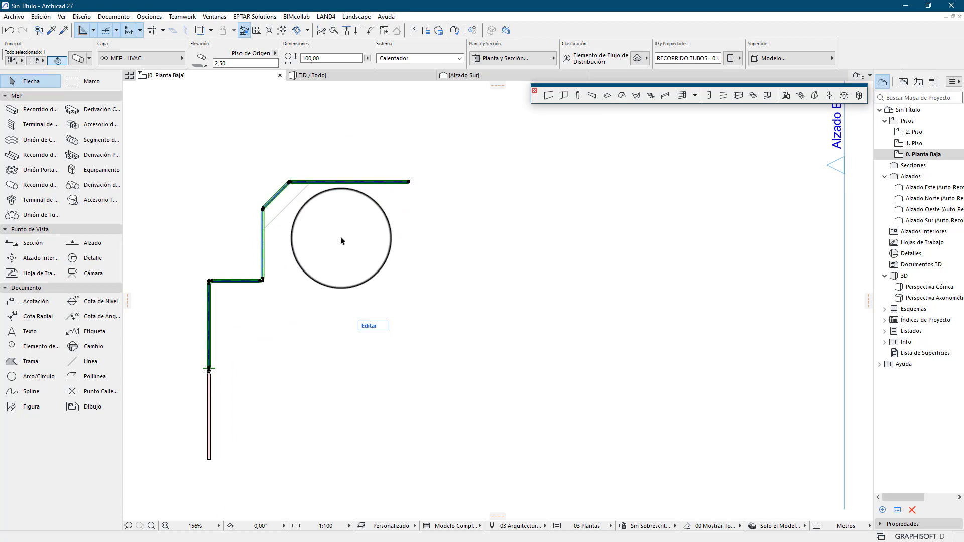
Step: In the 3D view, continue the route from its free horizontal end with a vertical drop of 2.50 m to the ground floor level
key("F5")
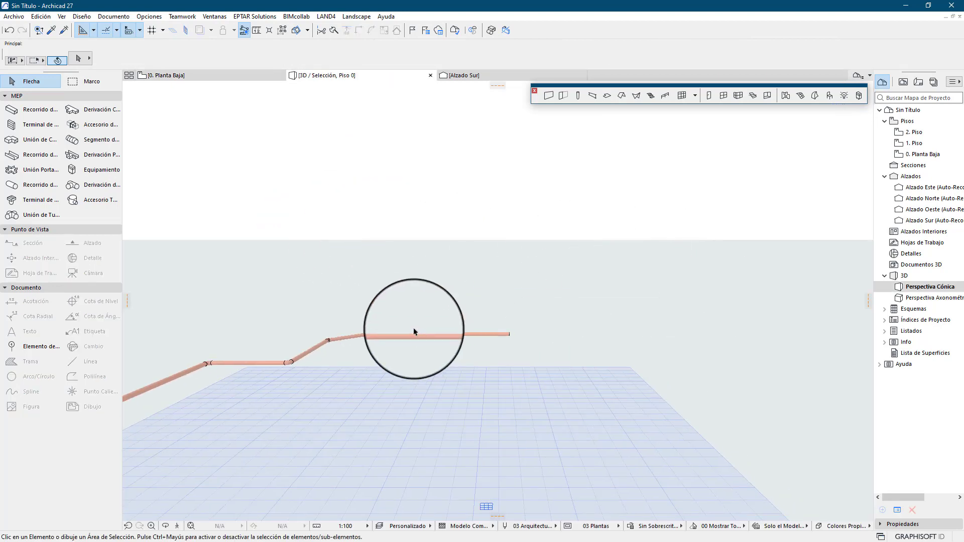
left_click(517, 341)
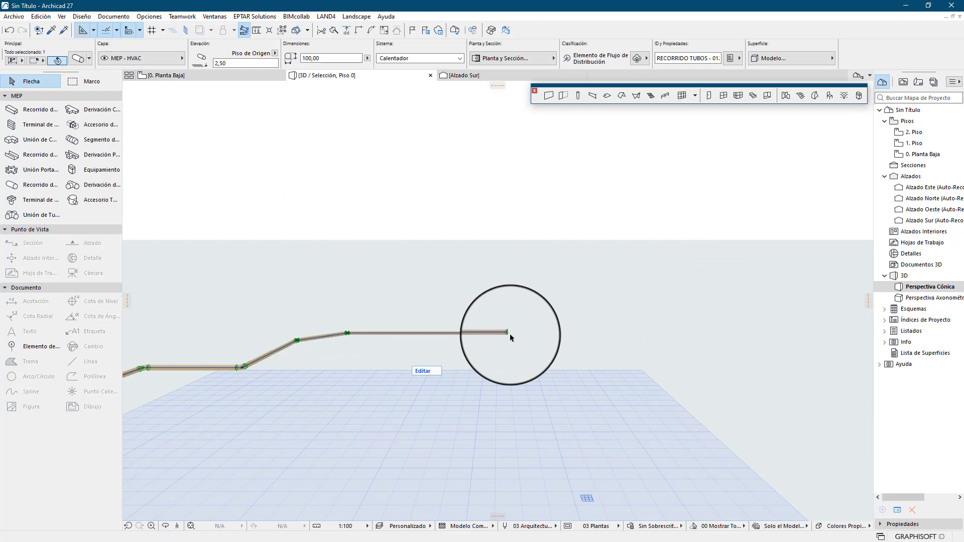
left_click(509, 334)
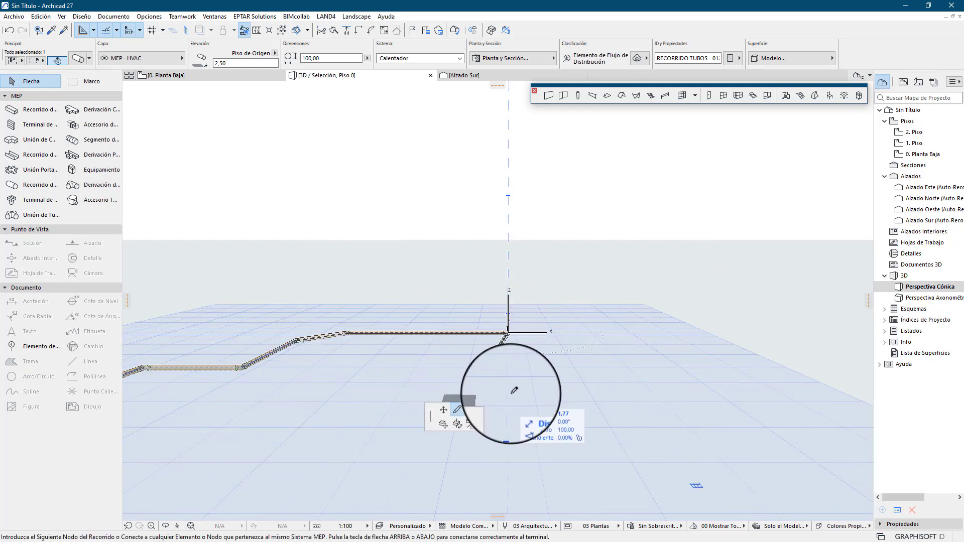
middle_click_drag(499, 376, 338, 282, "shift")
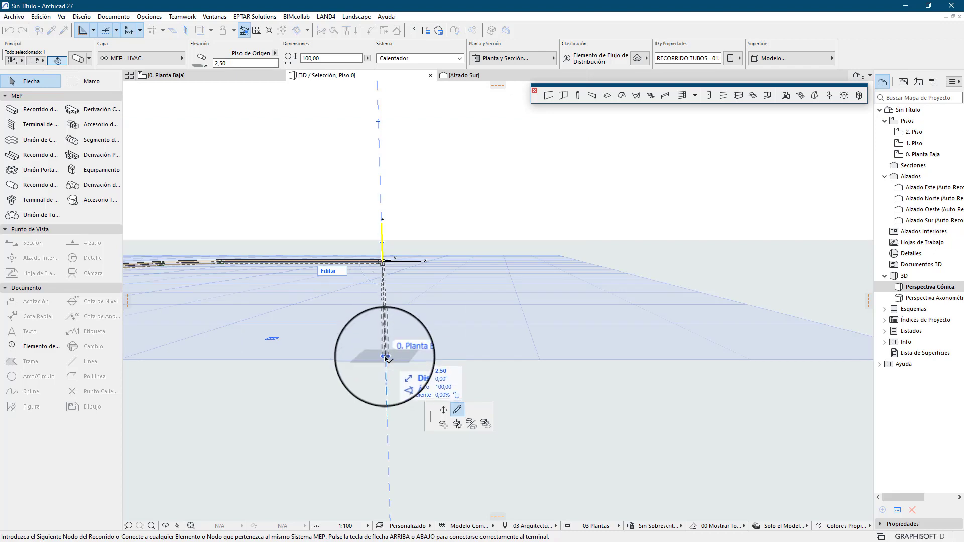
double_click(385, 357)
left_click(362, 279)
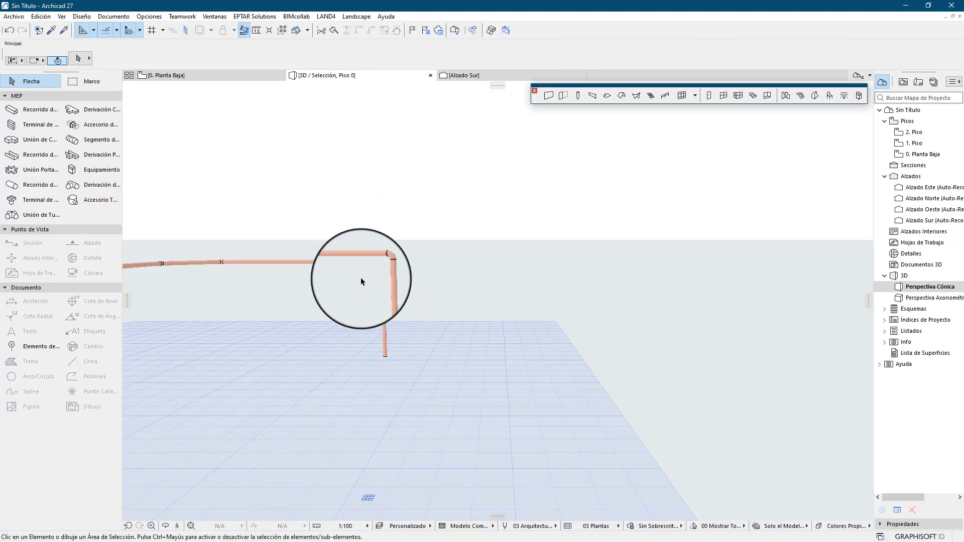
Step: Offset the route's vertical drop horizontally toward the viewer by about 5.78 m and return to the ground floor plan
scroll(363, 279, "up", 2)
left_click(392, 286)
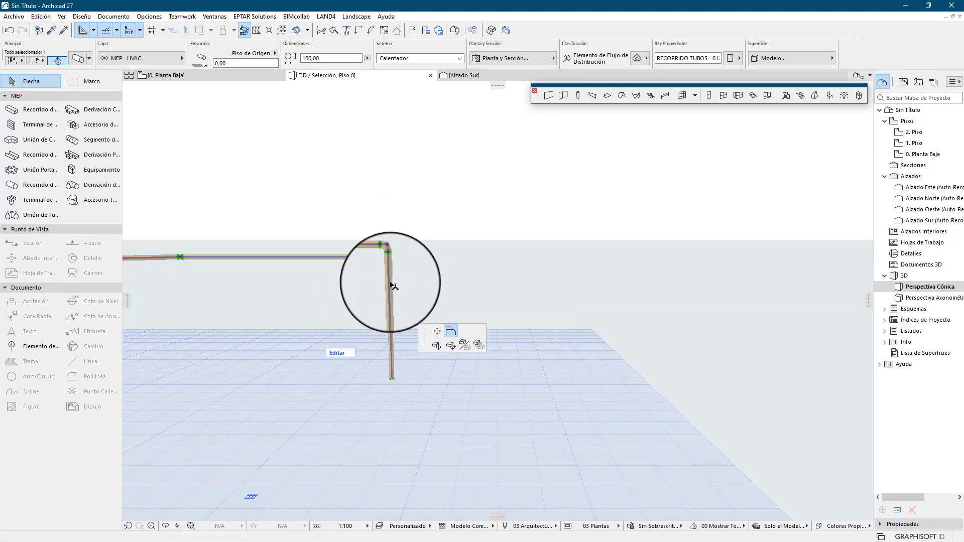
left_click(390, 283)
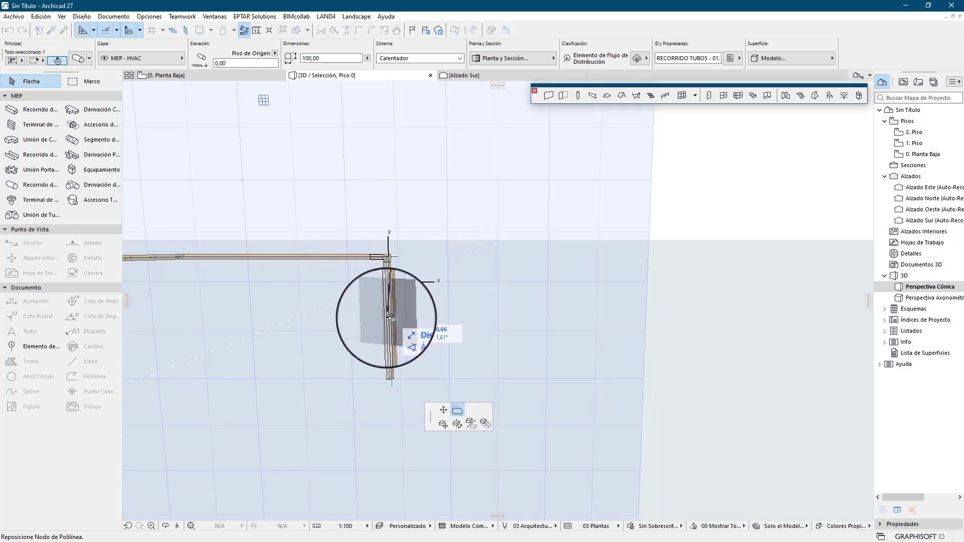
key("Tab")
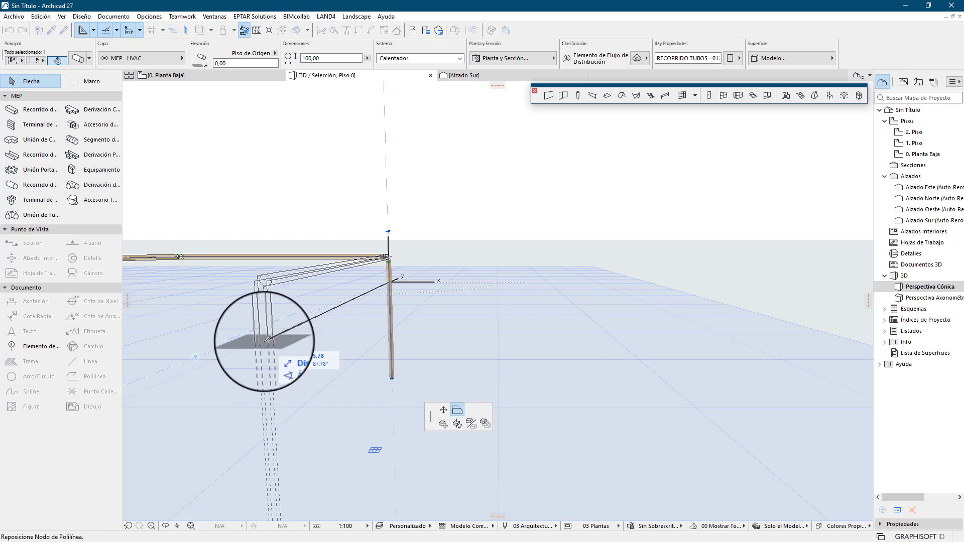
left_click(265, 342)
scroll(292, 303, "down", 5)
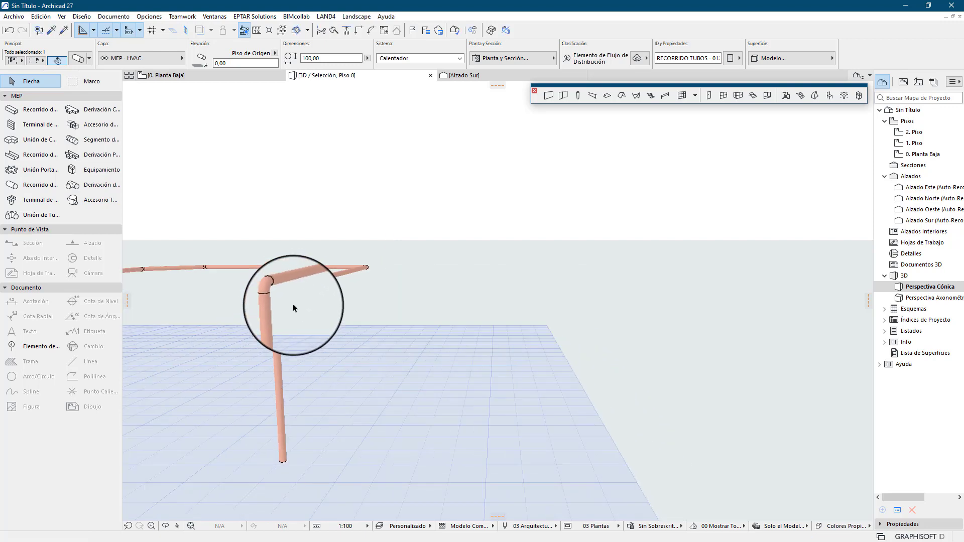
middle_click_drag(294, 307, 525, 301)
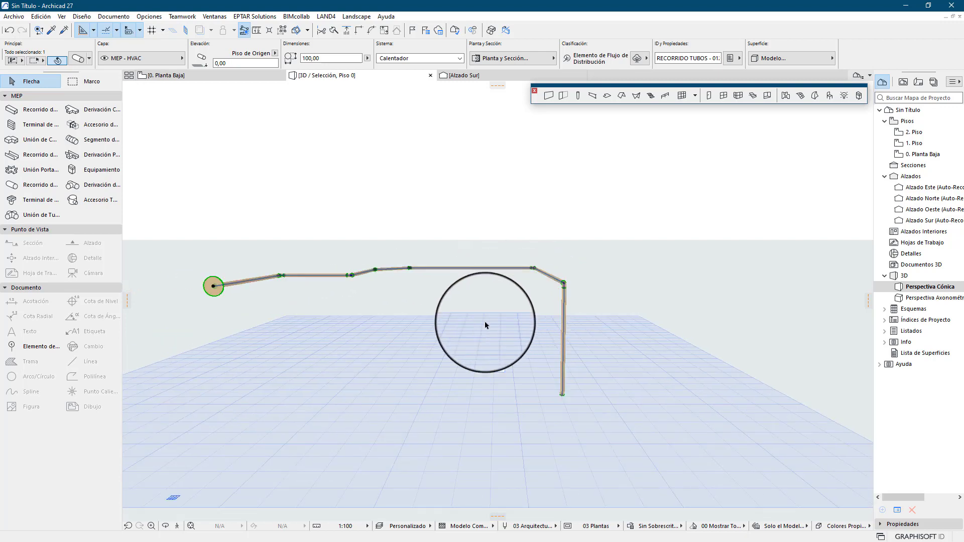
key("F2")
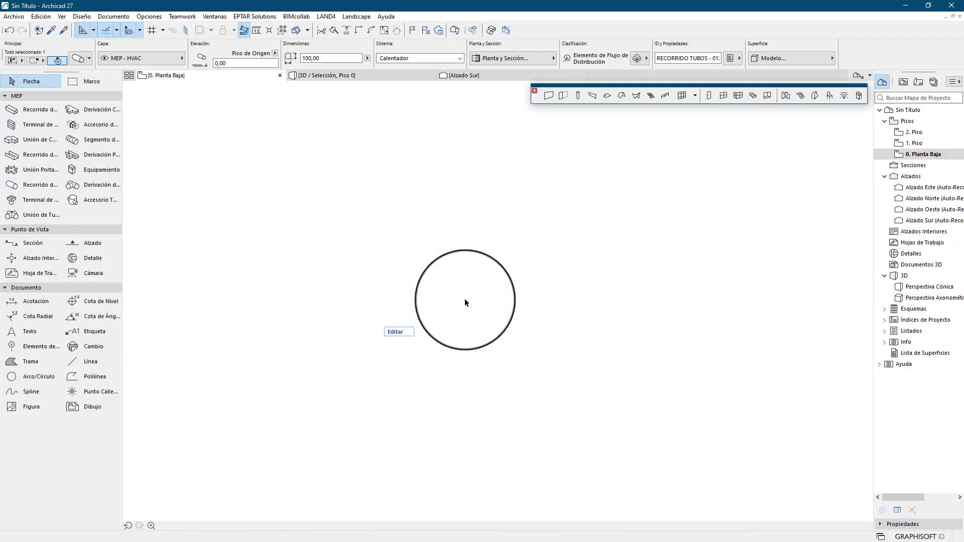
left_click(465, 300)
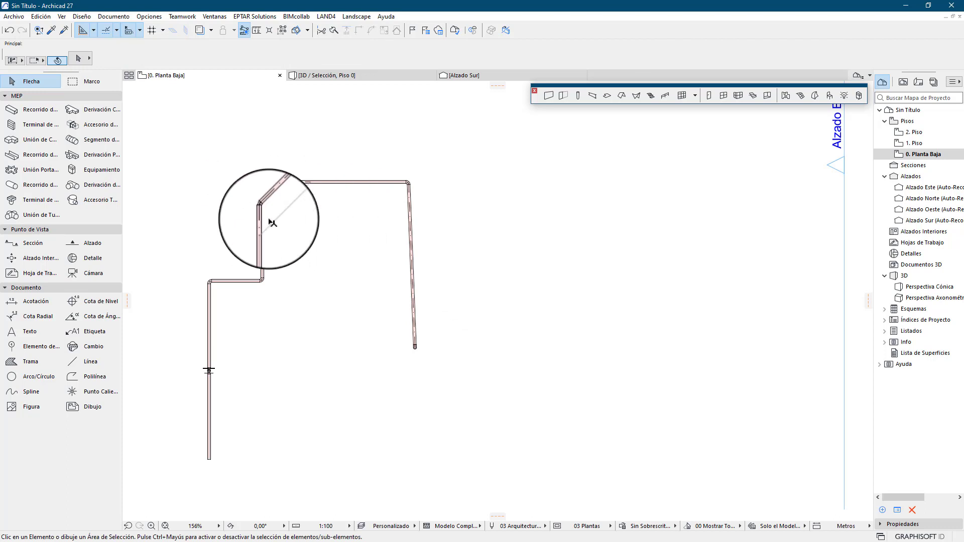
scroll(282, 180, "up", 3)
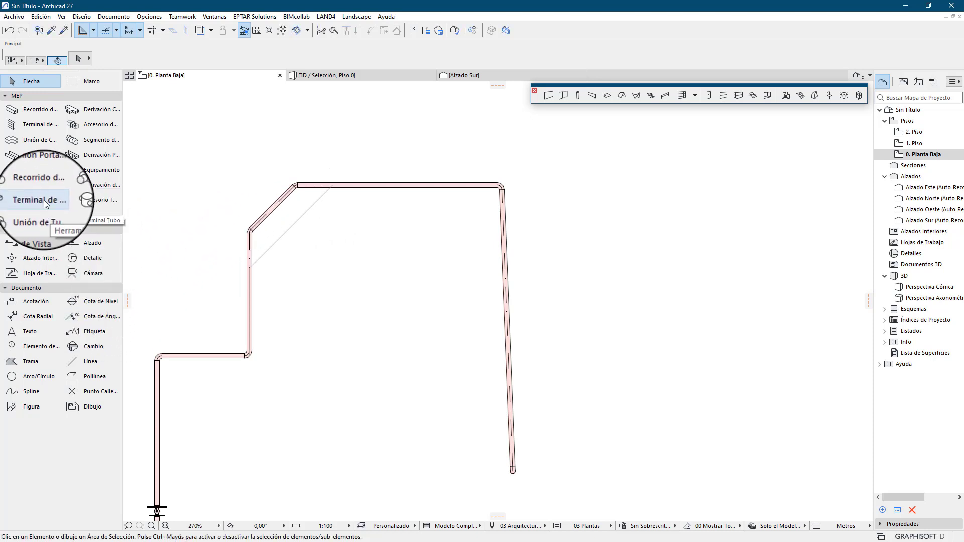
Step: Try to draw a diagonal pipe shortcut along the route's former line between the vertical and horizontal segments, and undo it
left_click(38, 188)
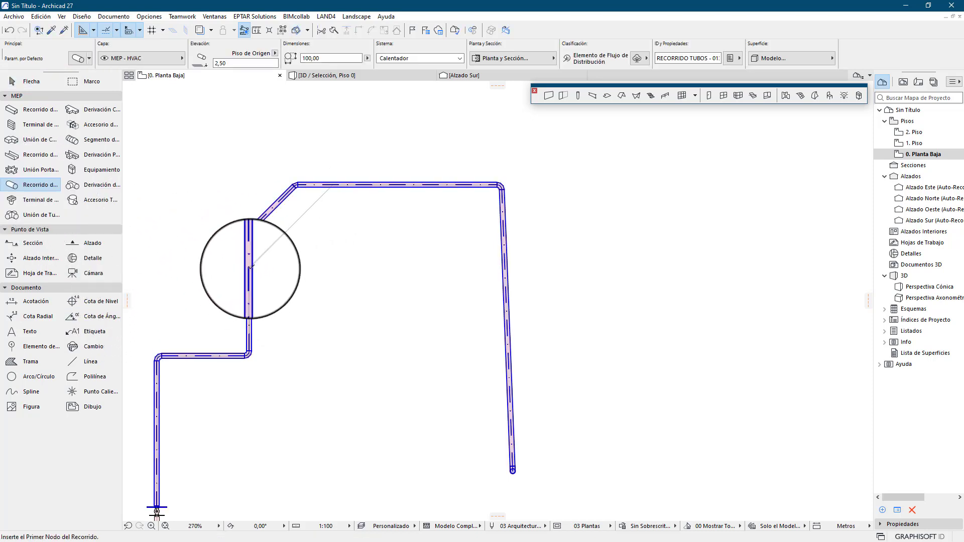
left_click(249, 269)
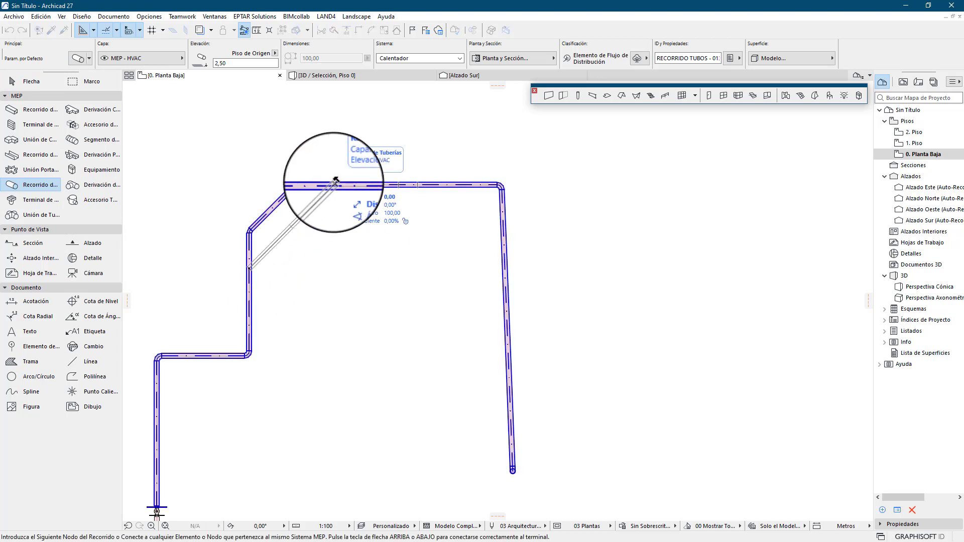
left_click(335, 184)
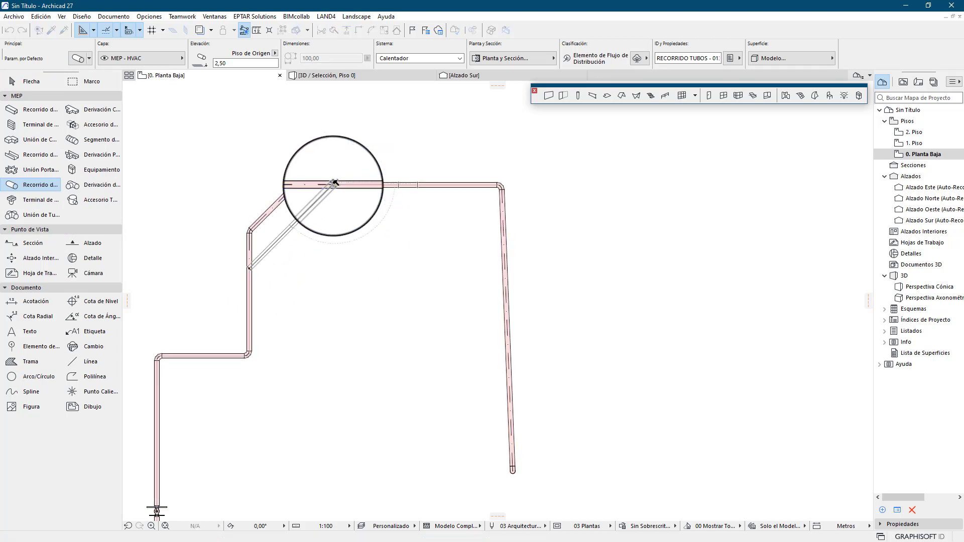
key("Escape")
scroll(293, 208, "up", 3)
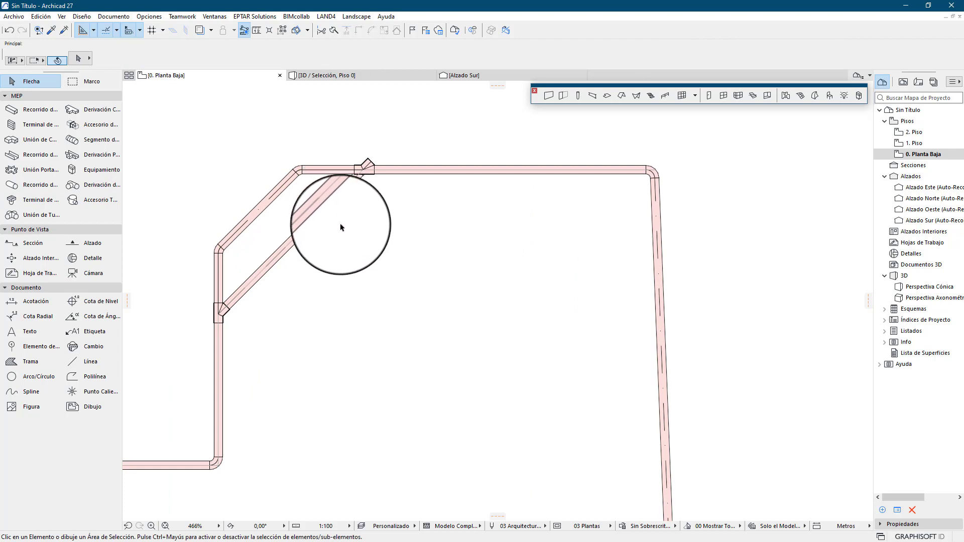
key("ctrl+z")
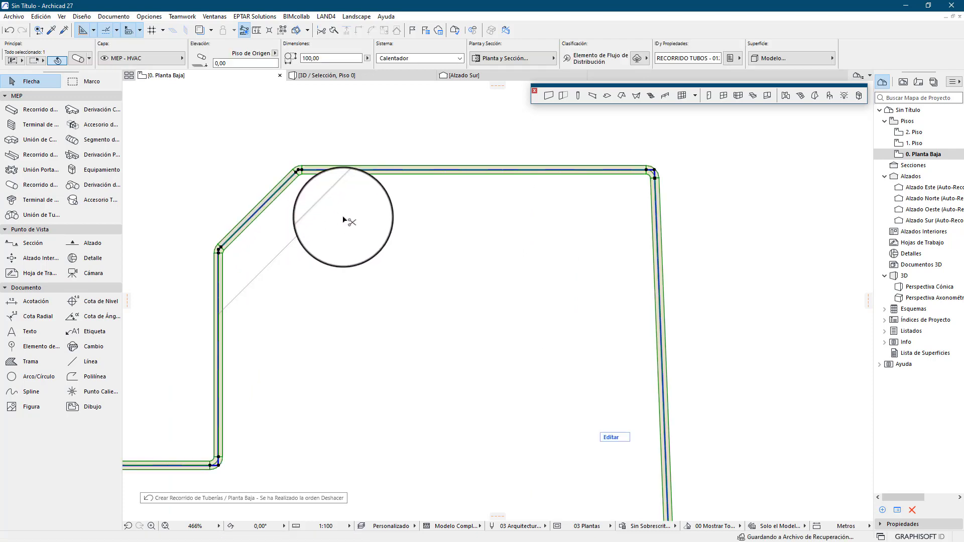
key("Escape")
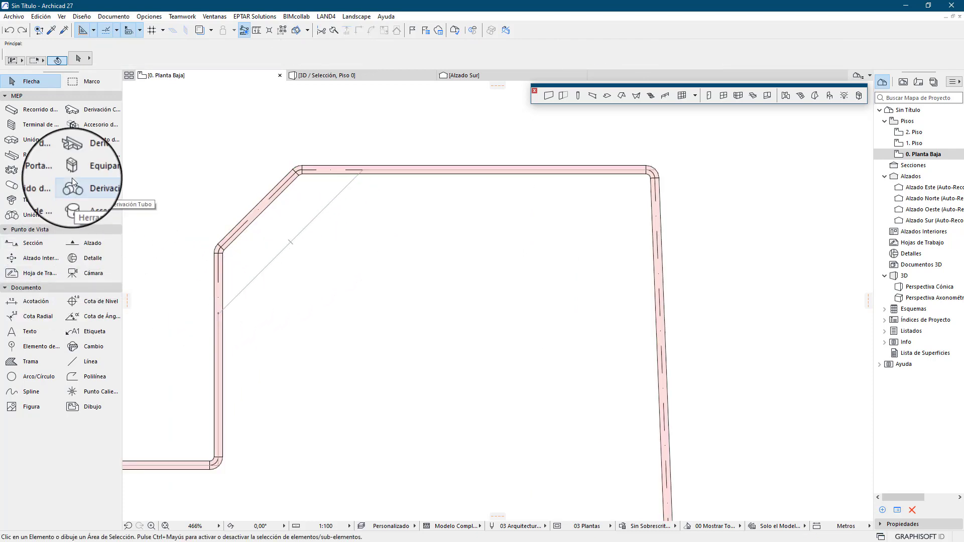
Step: Draw a 100 mm diagonal pipe route at 2.50 m elevation along the former line, branching from the vertical segment and joining the horizontal one
left_click(38, 185)
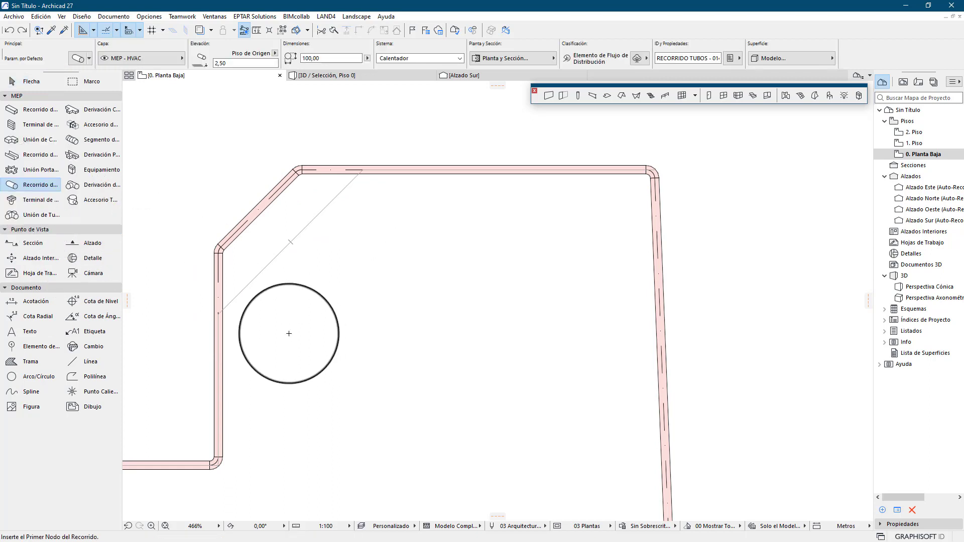
left_click(218, 313)
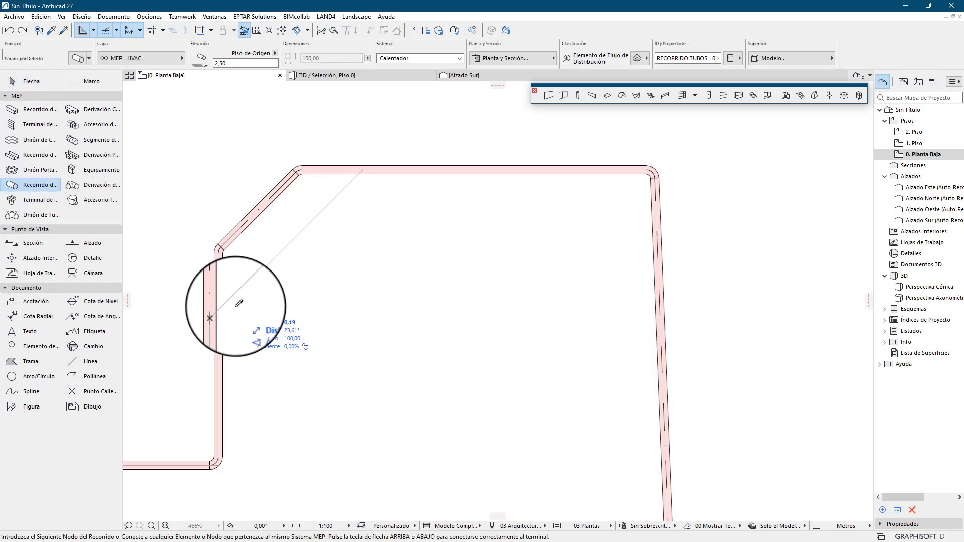
left_click(365, 168)
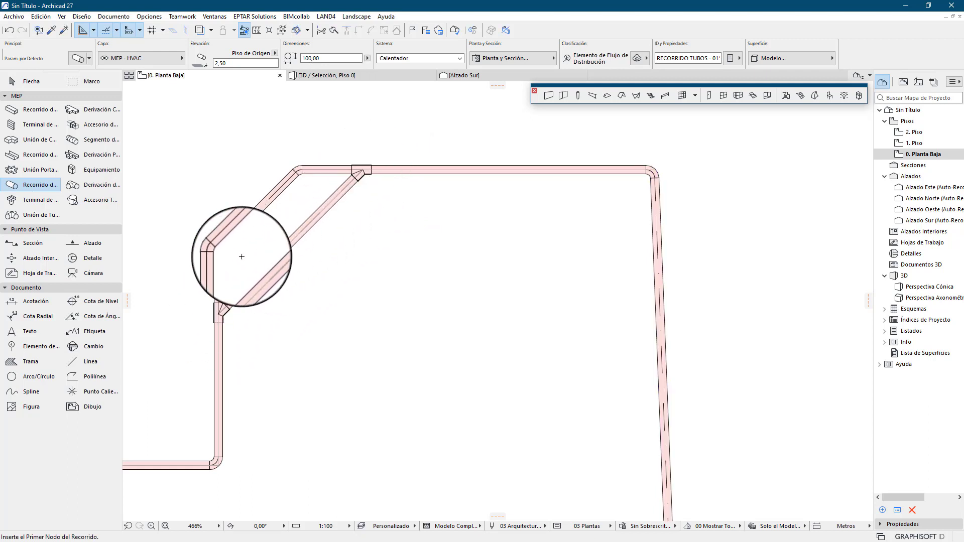
scroll(241, 256, "up", 2)
key("Escape")
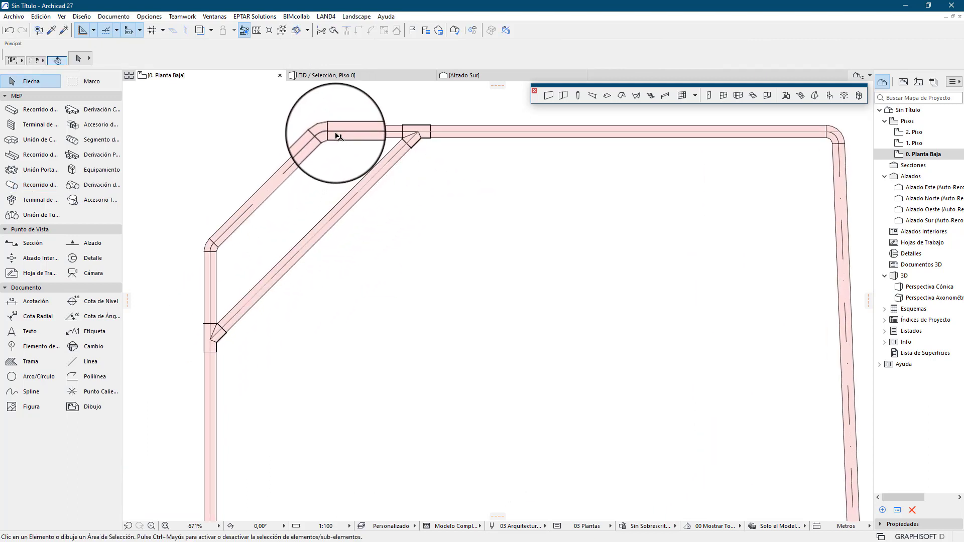
Step: Delete the bypassed outer corner of the pipe route between the two branch fittings
left_click(337, 136)
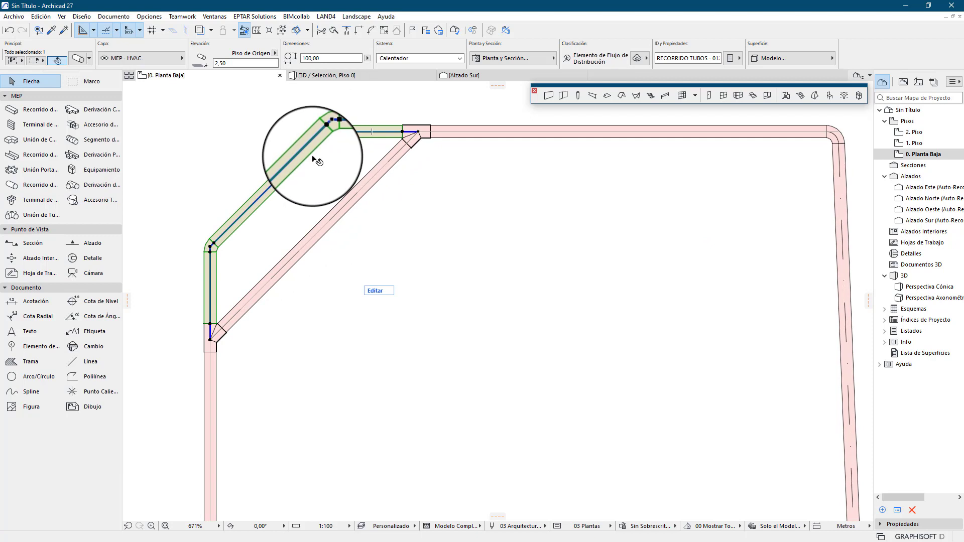
key("Delete")
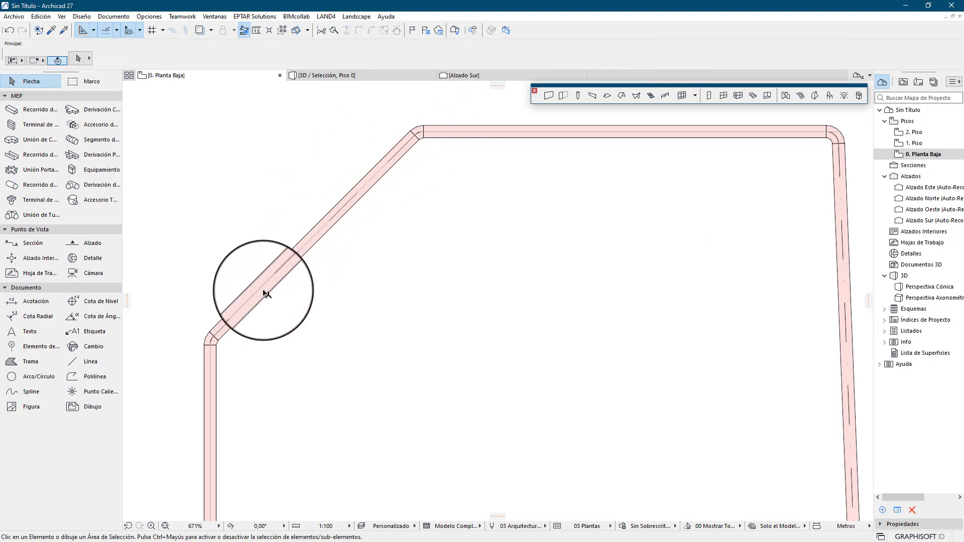
scroll(266, 294, "down", 10)
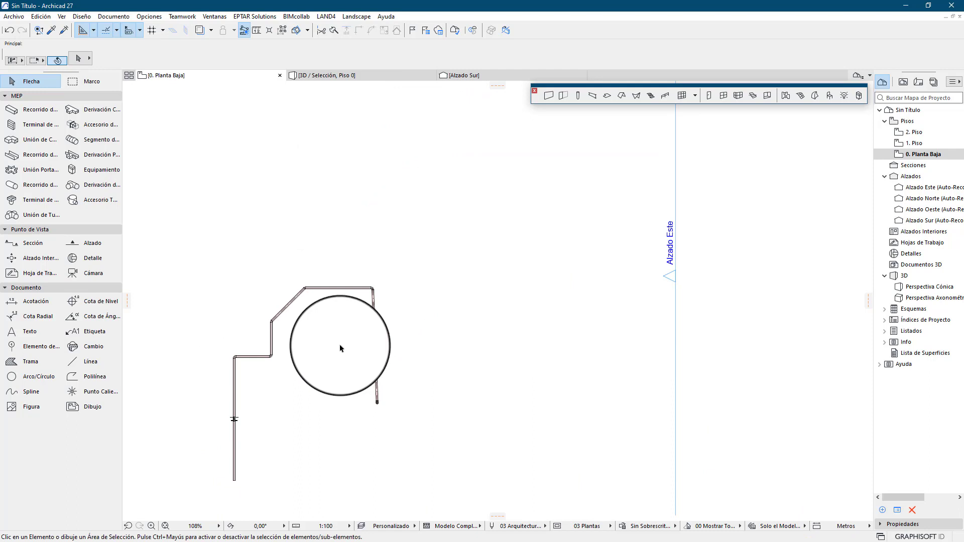
scroll(329, 331, "up", 4)
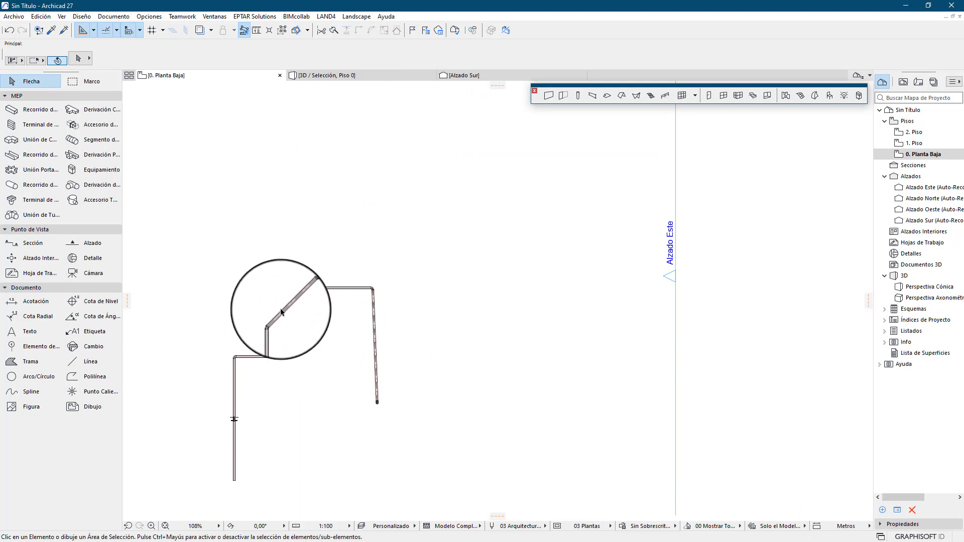
scroll(304, 331, "down", 2)
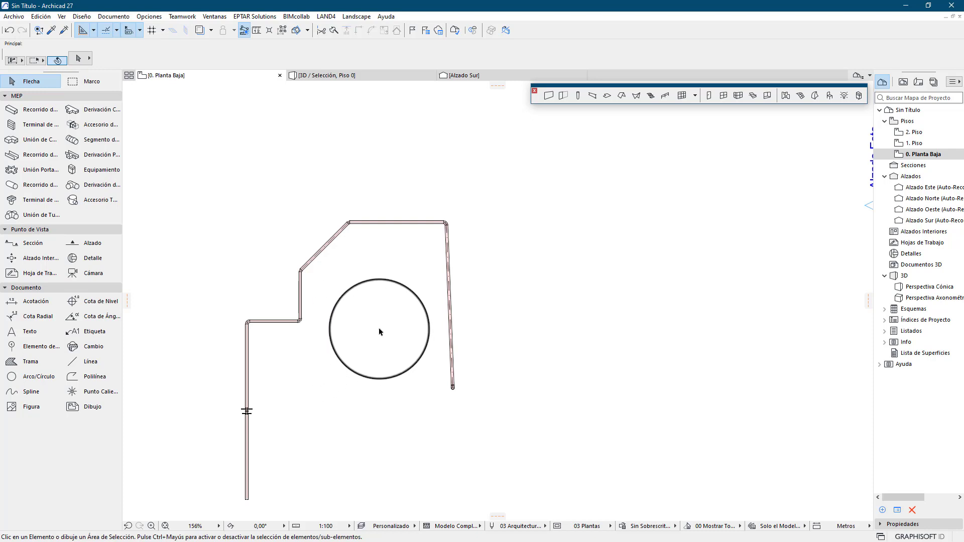
middle_click_drag(399, 318, 365, 310)
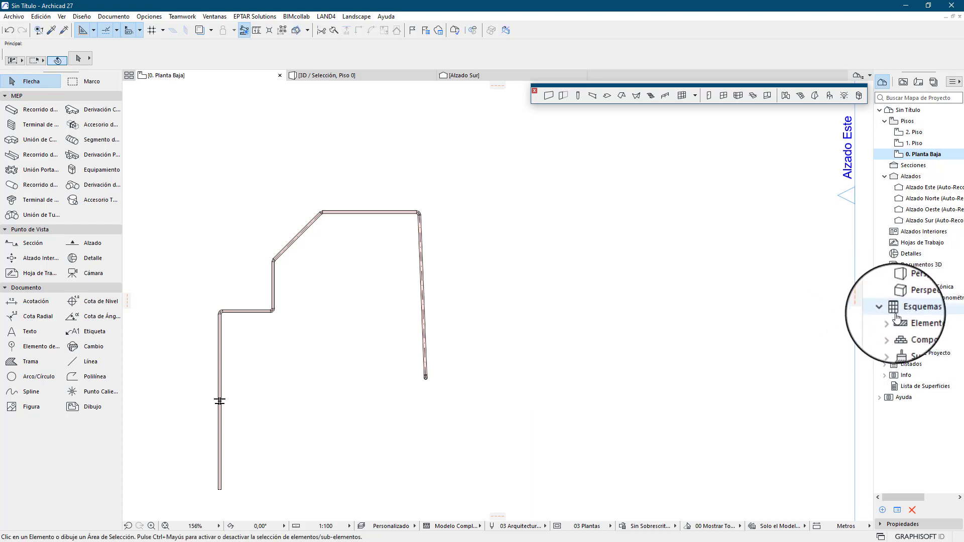
Step: Create a new element schedule named MEP TUBOS
left_click(890, 321)
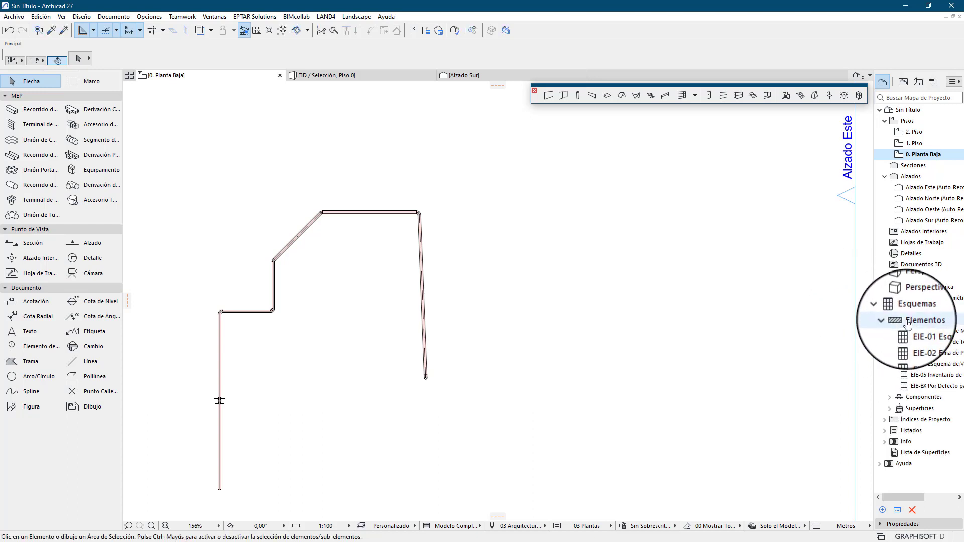
left_click(898, 330)
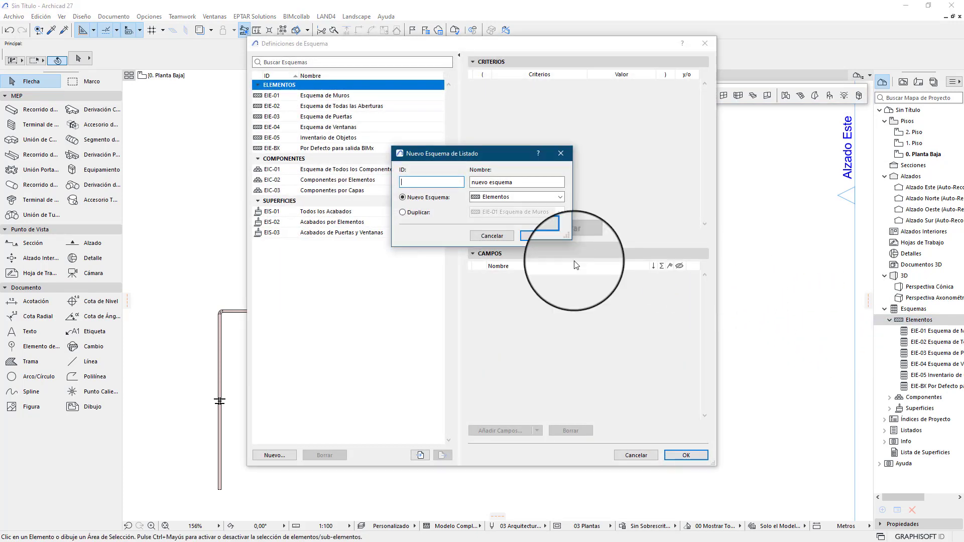
left_click_drag(520, 182, 451, 190)
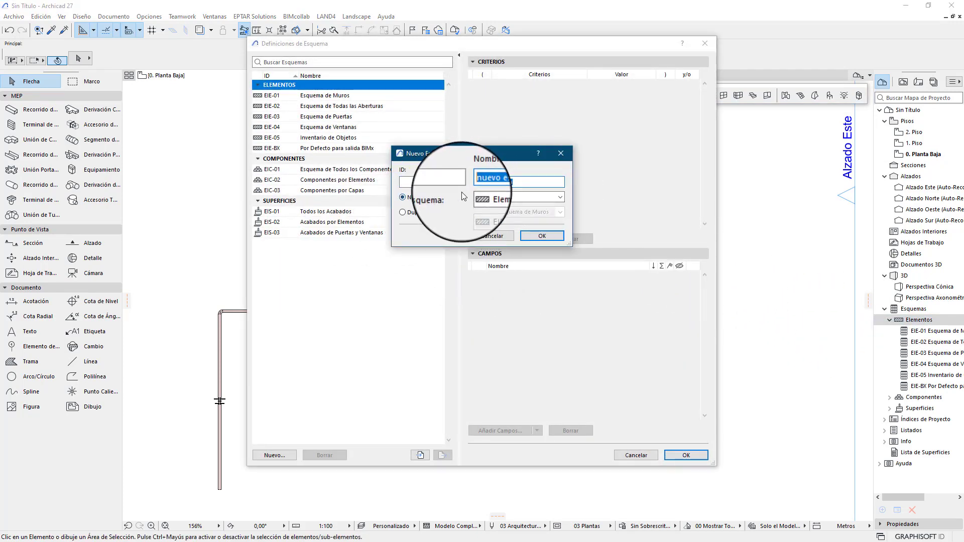
type("MEP TUBOS")
left_click(541, 237)
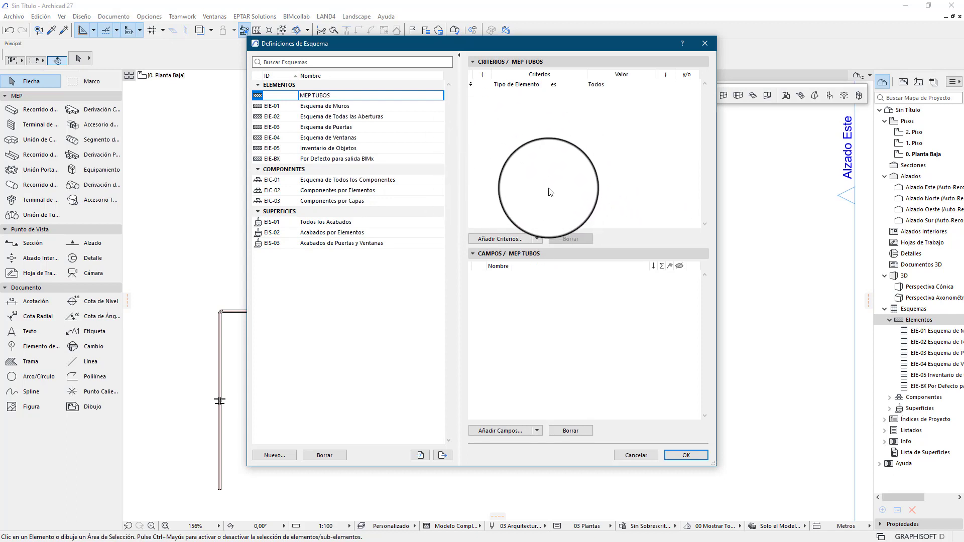
Step: Set the schedule's element type criterion to Segmento Tubo Rígido
left_click(623, 84)
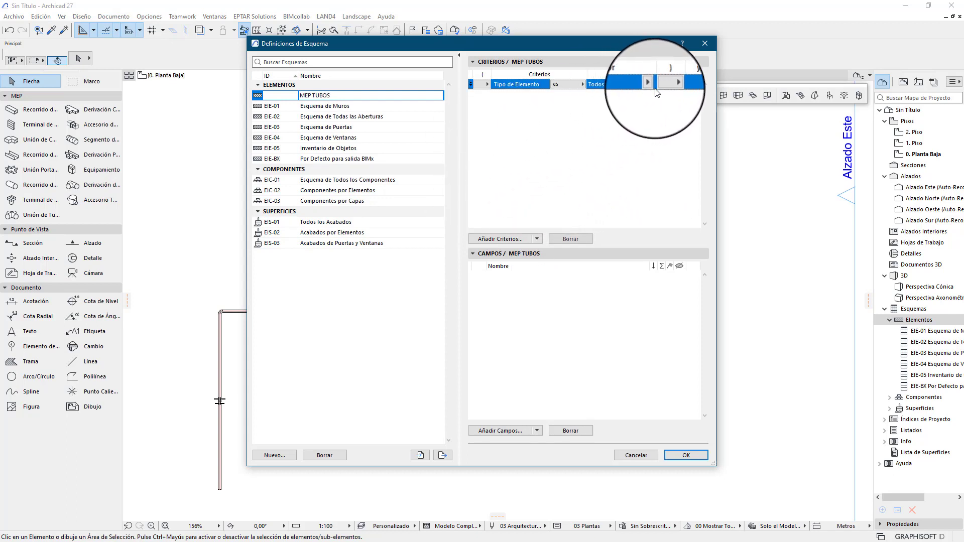
left_click(650, 85)
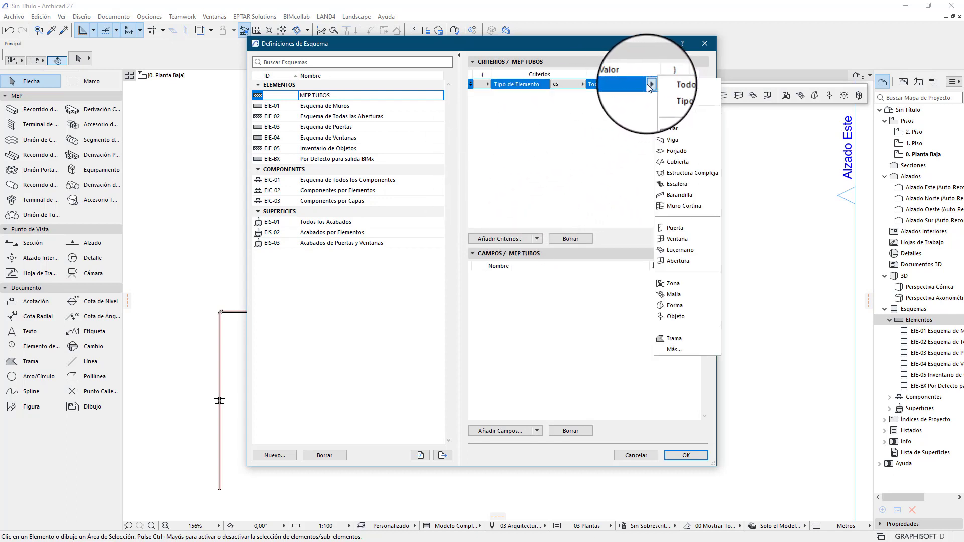
left_click(674, 349)
scroll(692, 362, "down", 6)
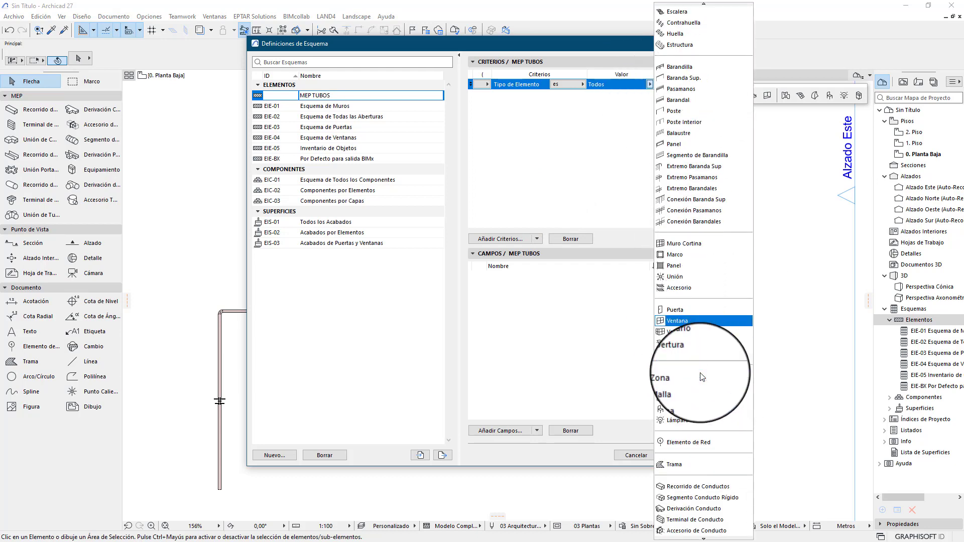
scroll(701, 372, "down", 5)
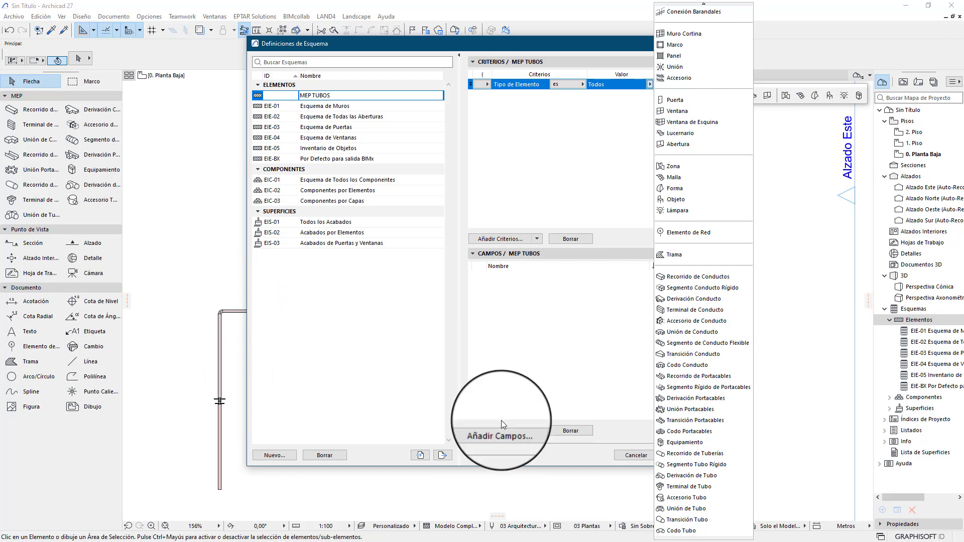
left_click(687, 465)
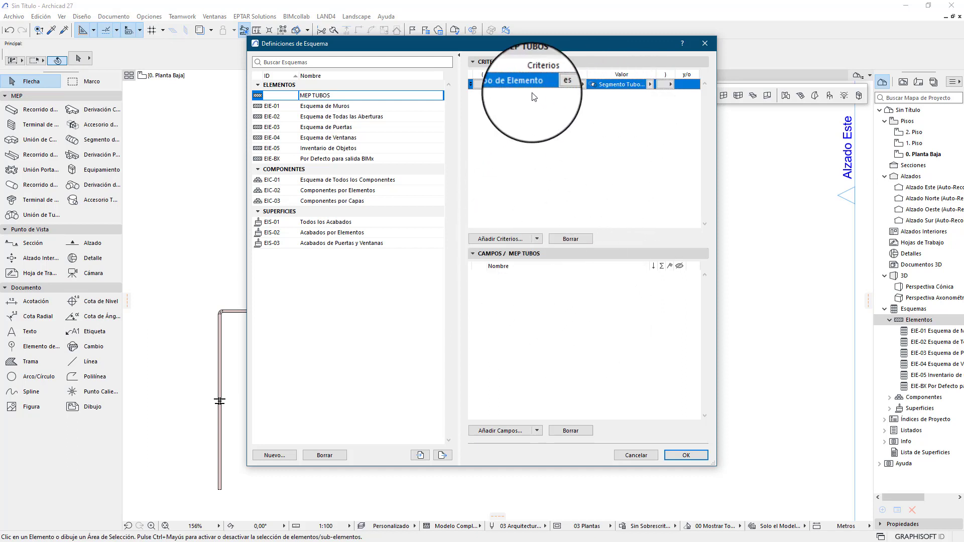
Step: Add the geometry criterion Diámetro (MEP) to the schedule and set its value to 0,10
left_click(537, 241)
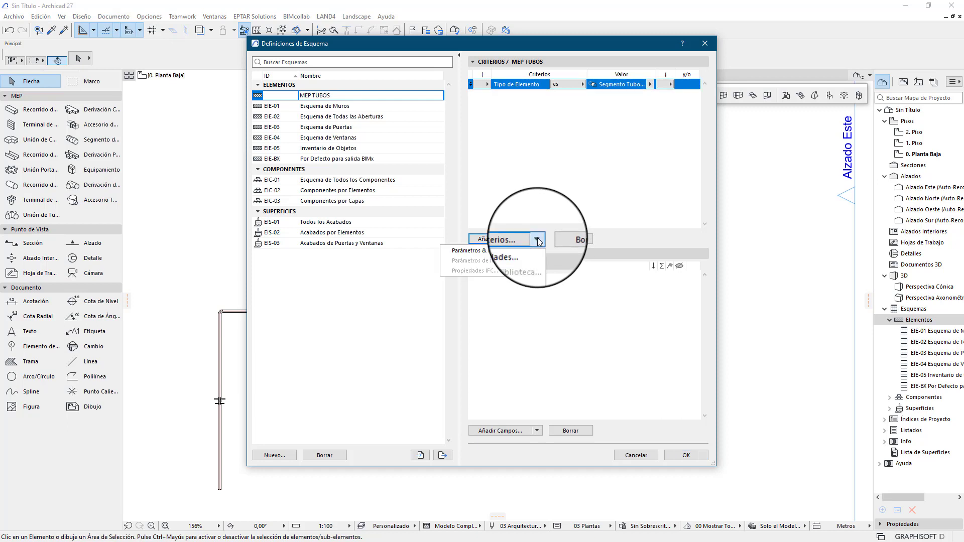
left_click(495, 250)
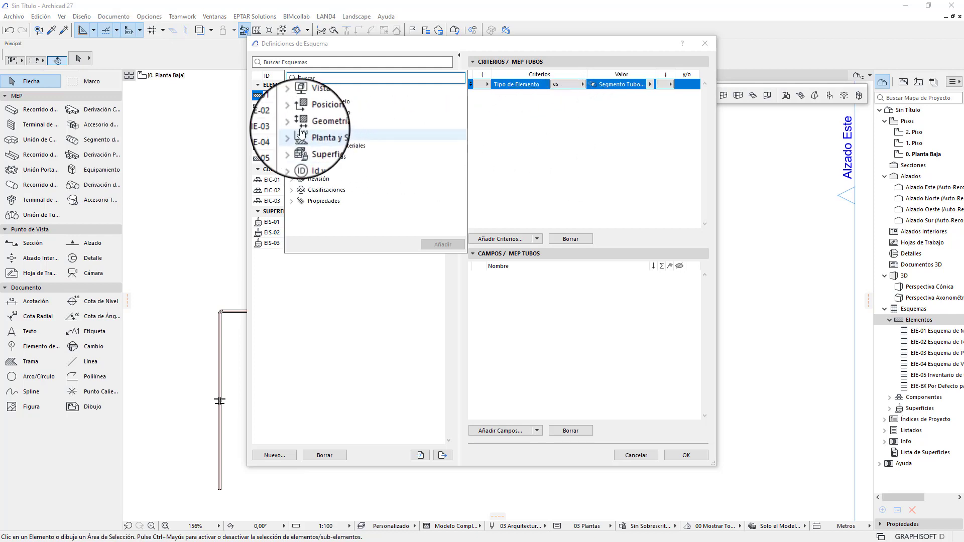
left_click(300, 125)
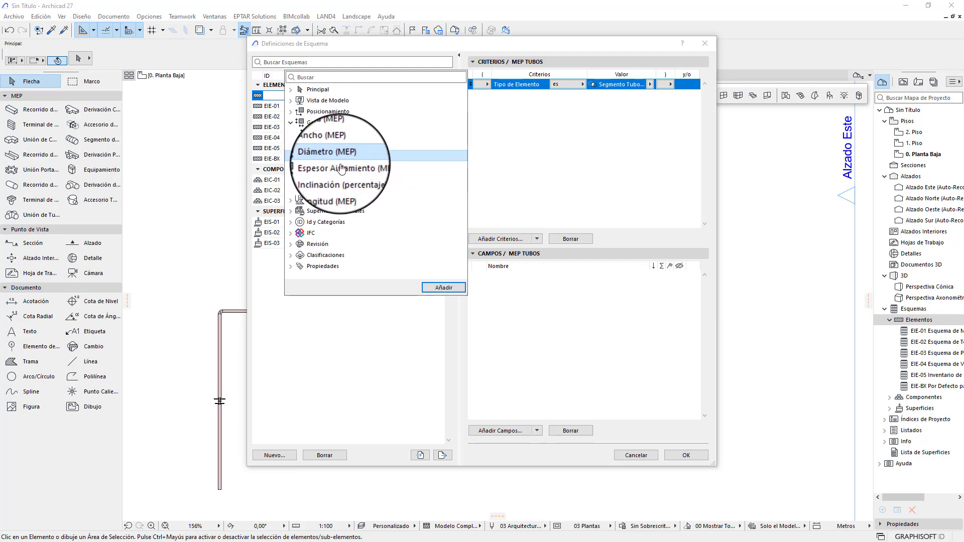
left_click(443, 287)
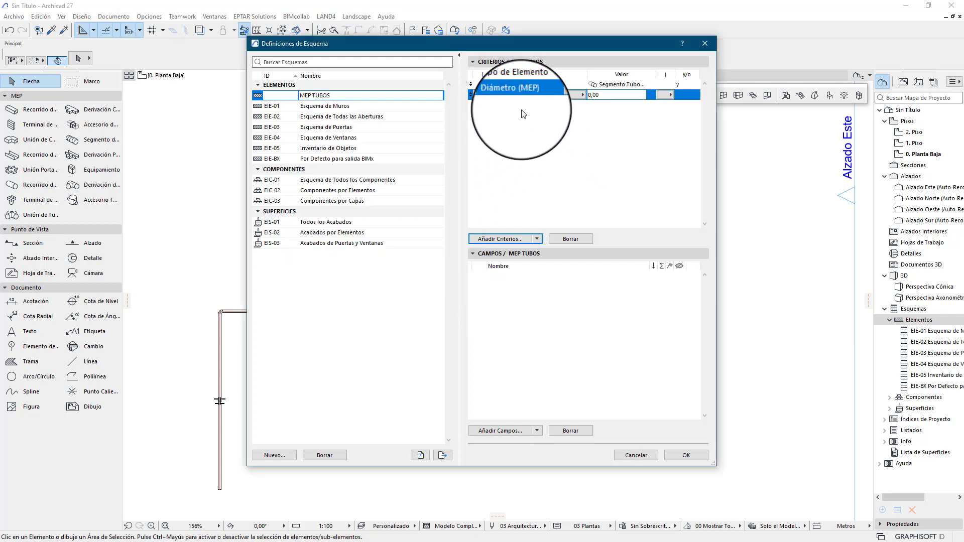
left_click(592, 95)
left_click_drag(602, 94, 596, 107)
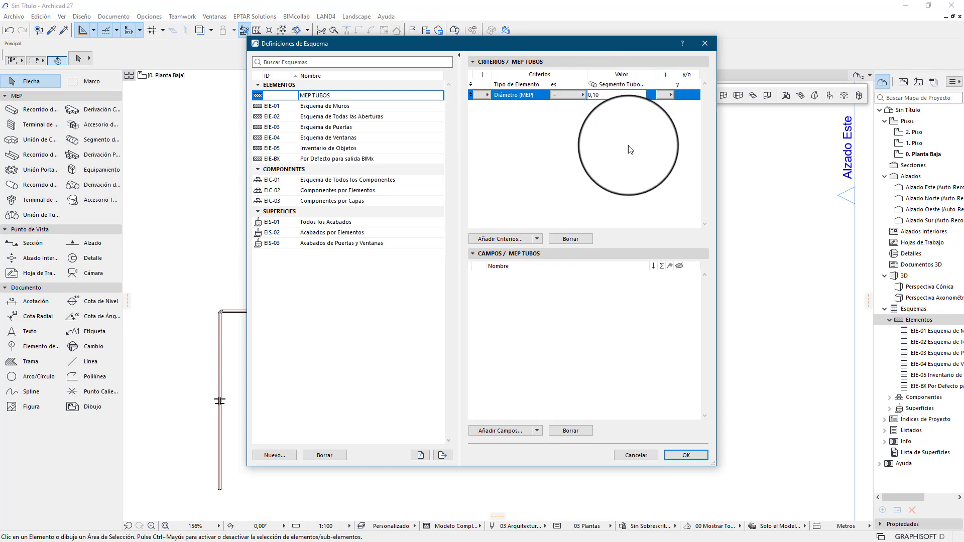
left_click(589, 132)
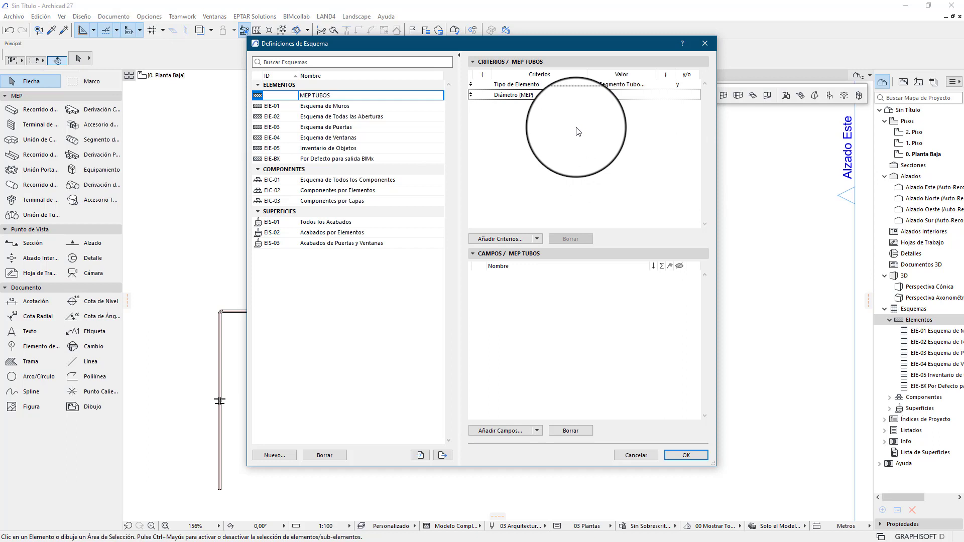
Step: Try adding a second Diámetro (MEP) criterion with the value 0,05, and delete it
left_click(501, 239)
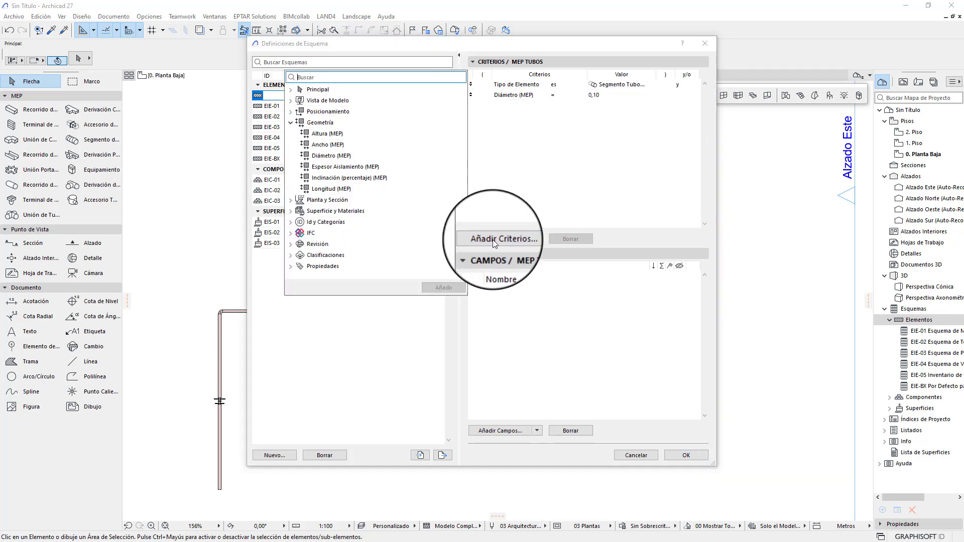
left_click(552, 194)
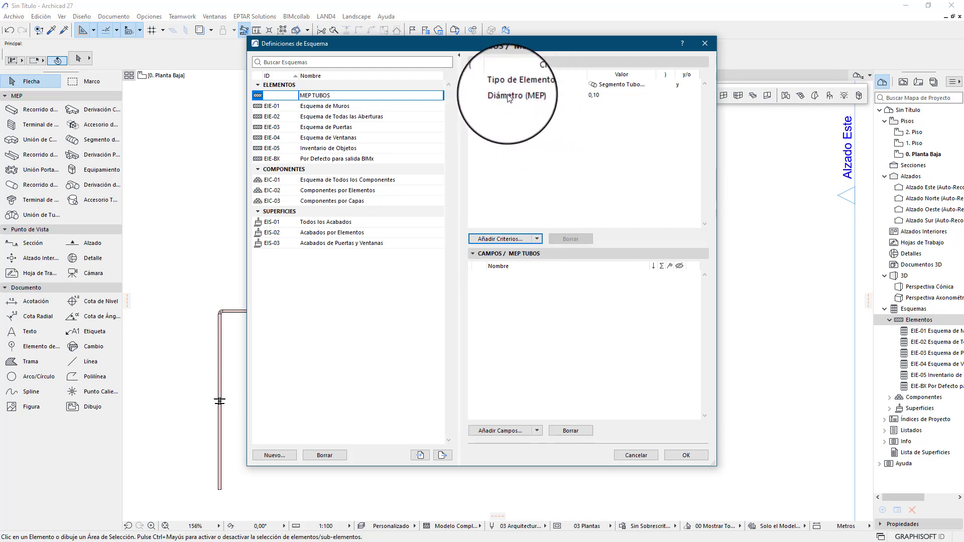
left_click(510, 239)
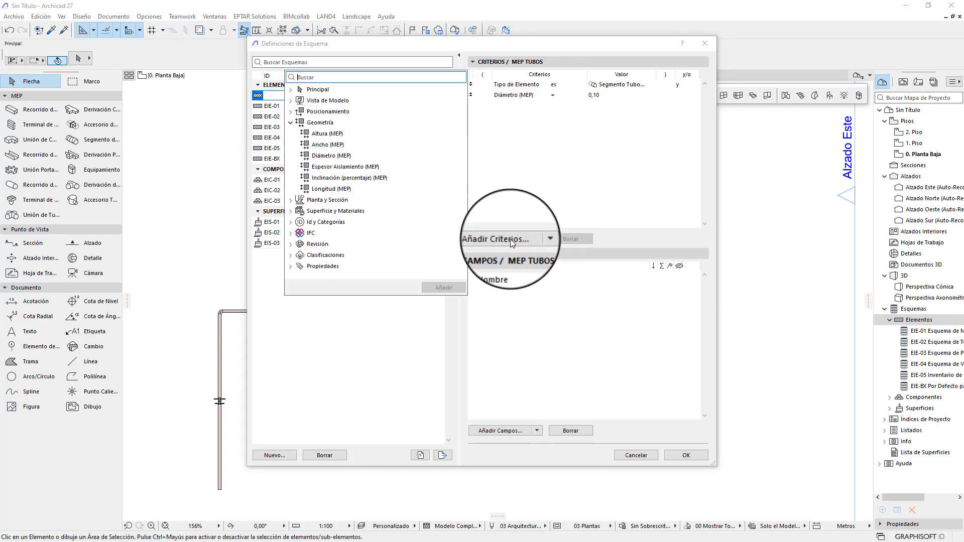
left_click(346, 157)
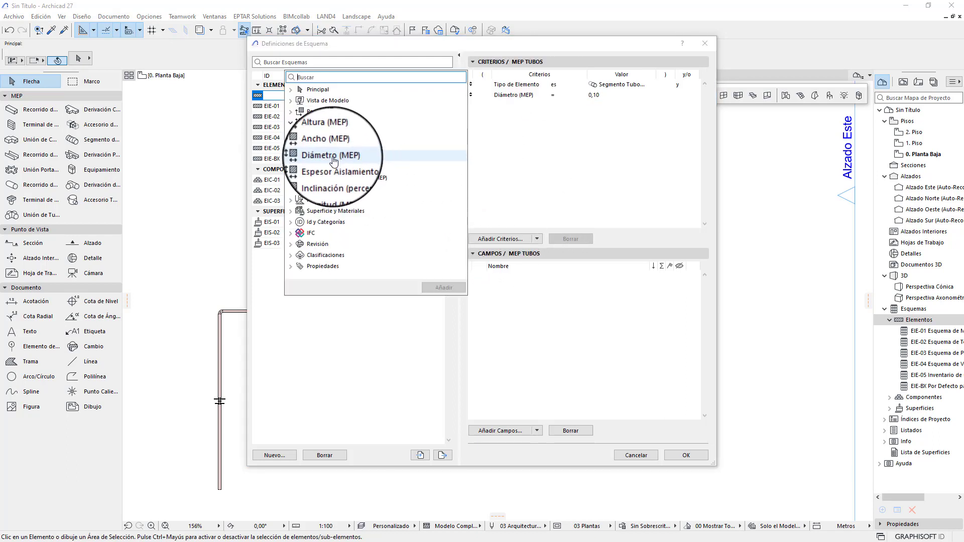
left_click(439, 289)
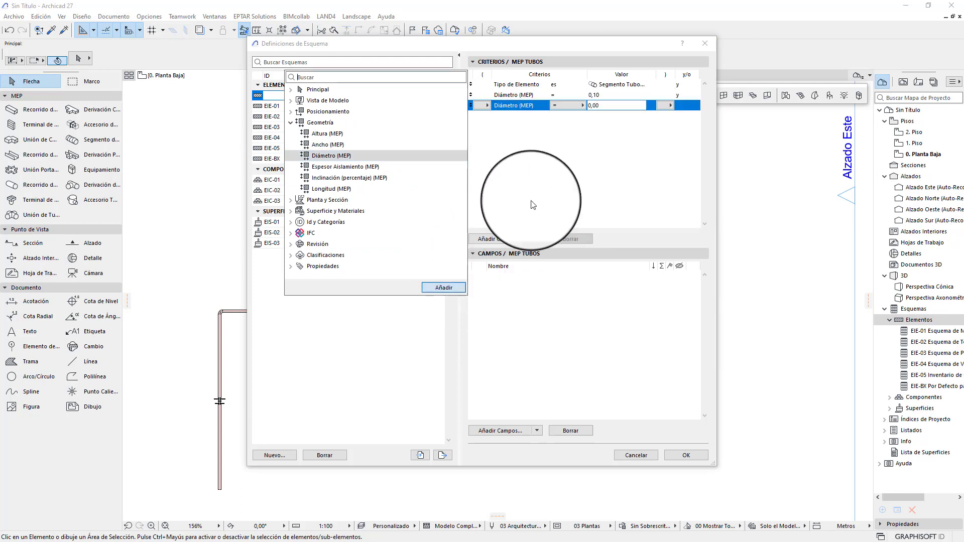
left_click(610, 105)
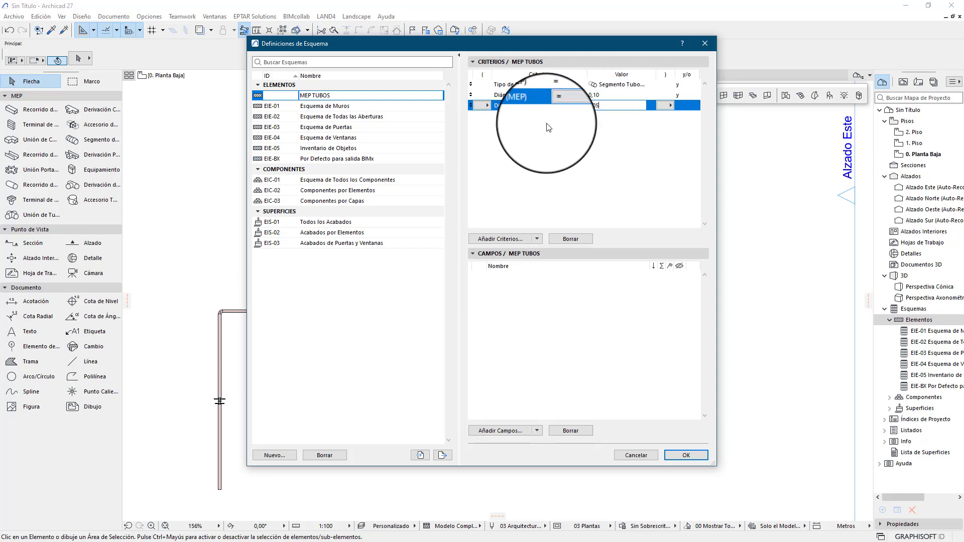
left_click(560, 143)
left_click(517, 106)
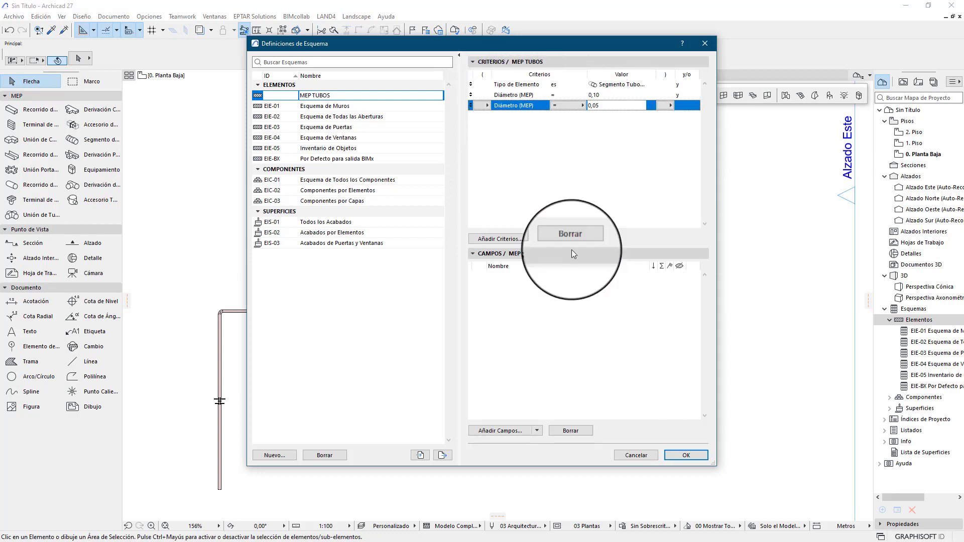
left_click(571, 238)
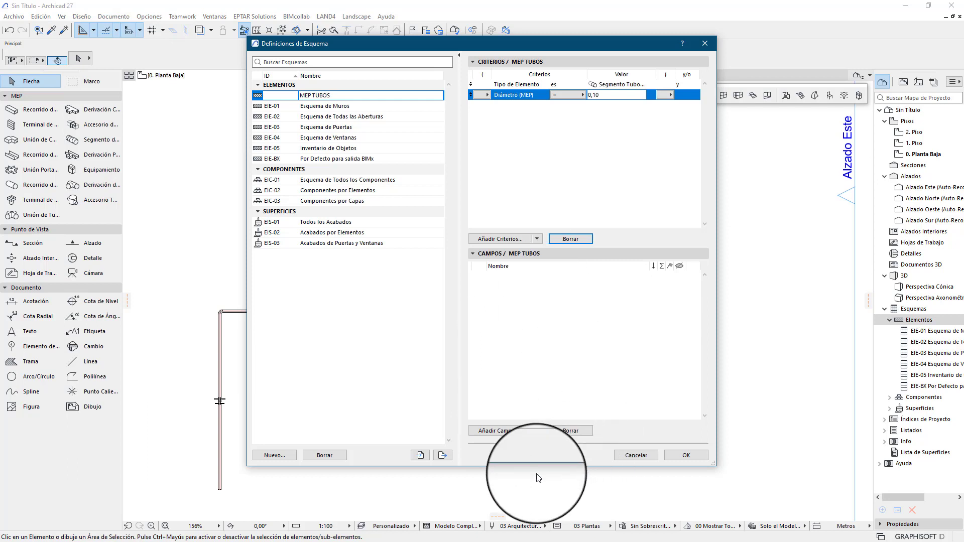
Step: Add the MEP fields Diámetro (MEP), Longitud (MEP) and Sistema MEP to the schedule
left_click(505, 431)
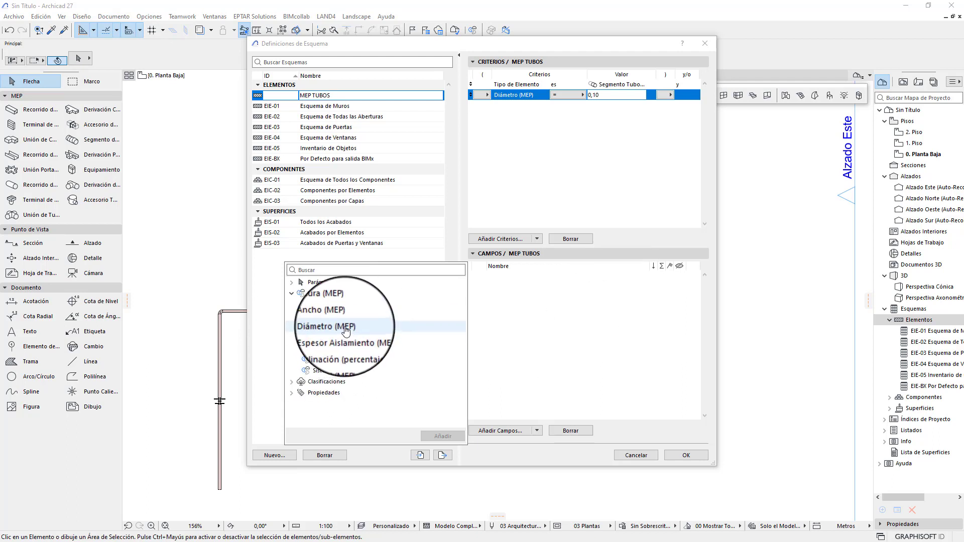
double_click(345, 327)
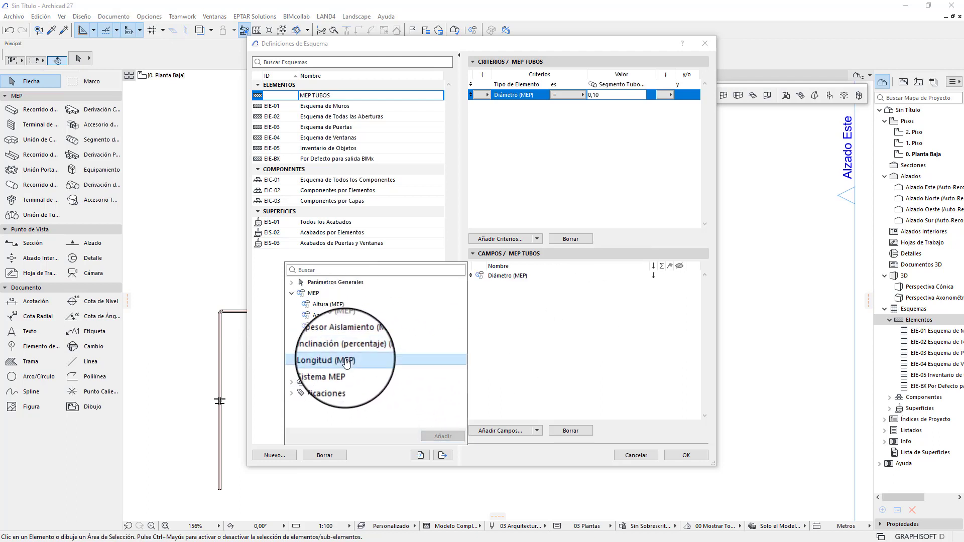
double_click(345, 361)
double_click(333, 372)
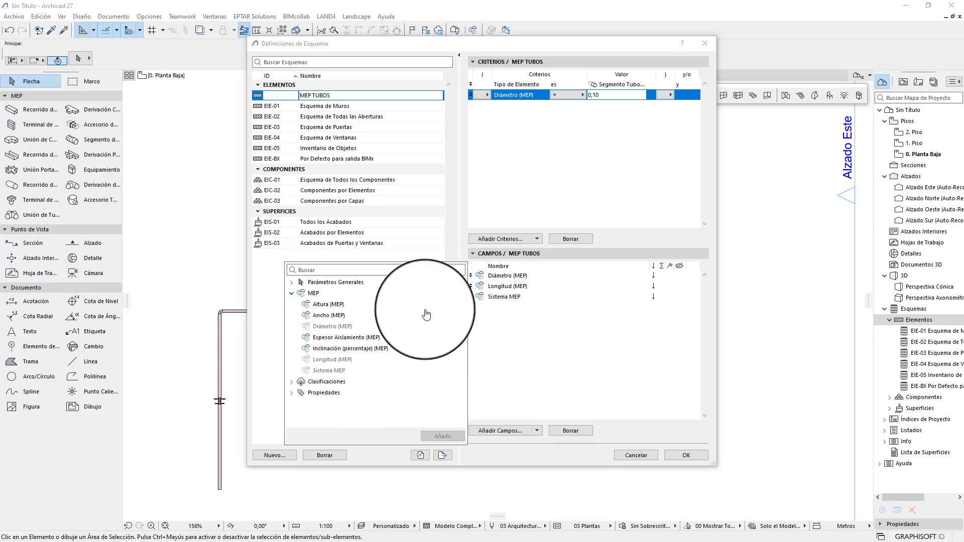
Step: Move the Sistema MEP field to the first place, enable the sum for Longitud (MEP) and accept the schedule definition
left_click(497, 326)
left_click_drag(472, 301, 474, 274)
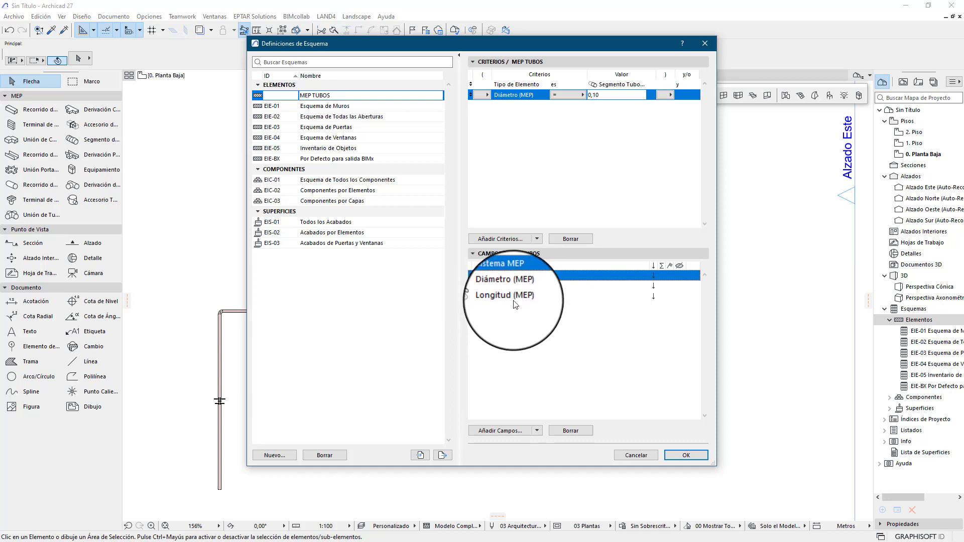
left_click(660, 297)
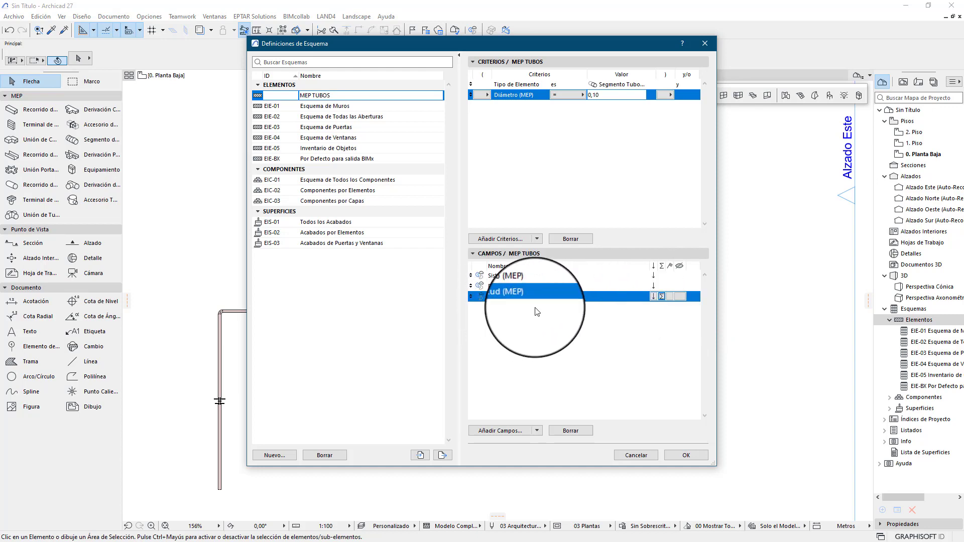
left_click(686, 455)
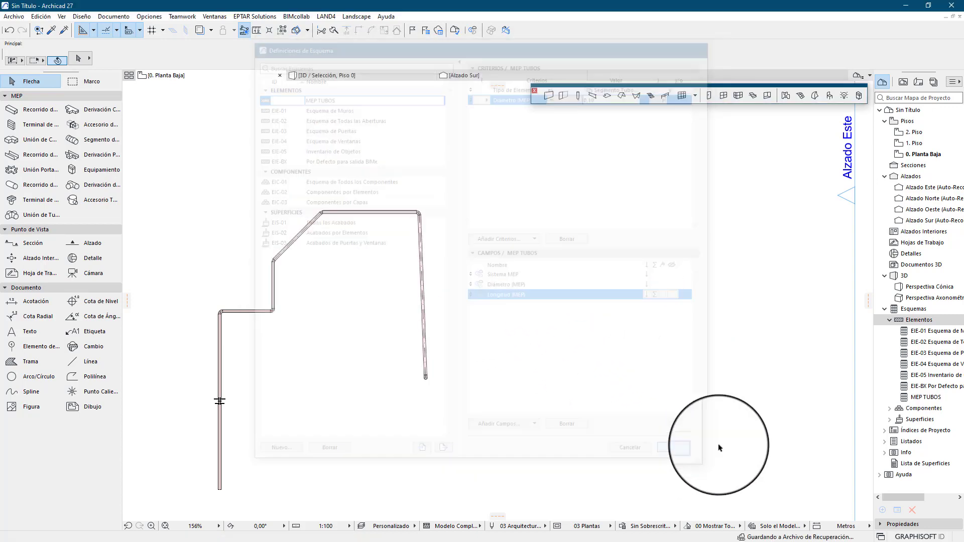
Step: Open the MEP TUBOS schedule and scale its columns and rows to fit their contents
left_click(916, 398)
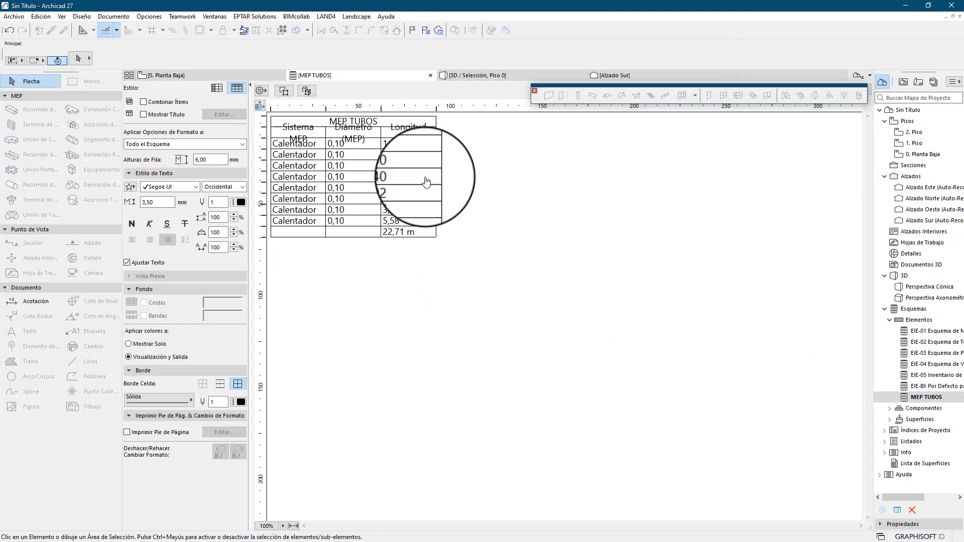
left_click(259, 105)
left_click(499, 201)
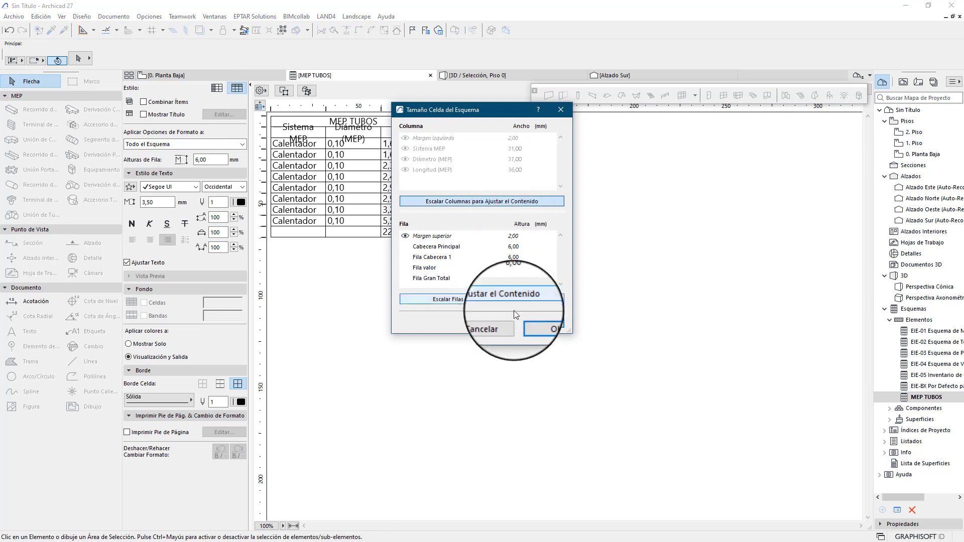
left_click(515, 301)
left_click(543, 331)
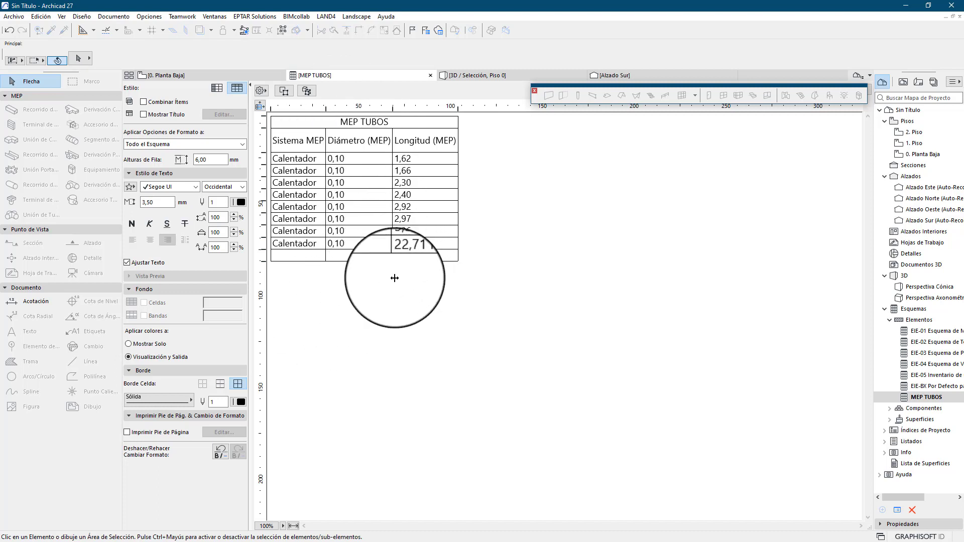
Step: Set the length unit in the project's calculation units to pulgadas fraccionales and accept
left_click(153, 17)
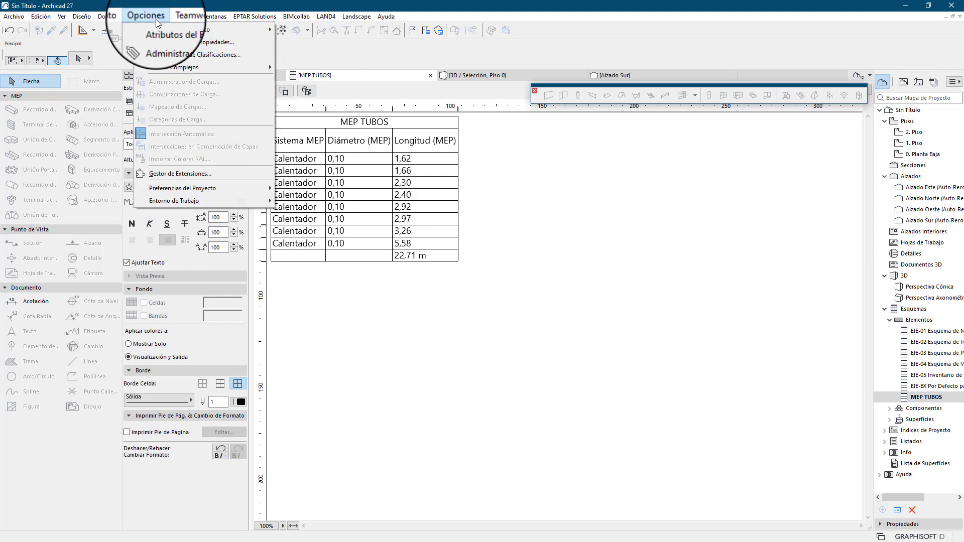
mouse_move(228, 189)
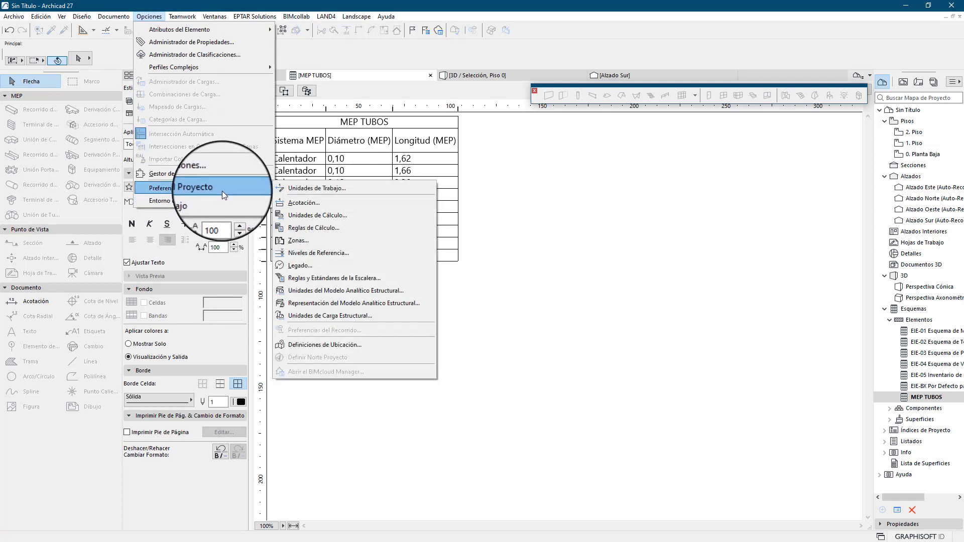
left_click(325, 216)
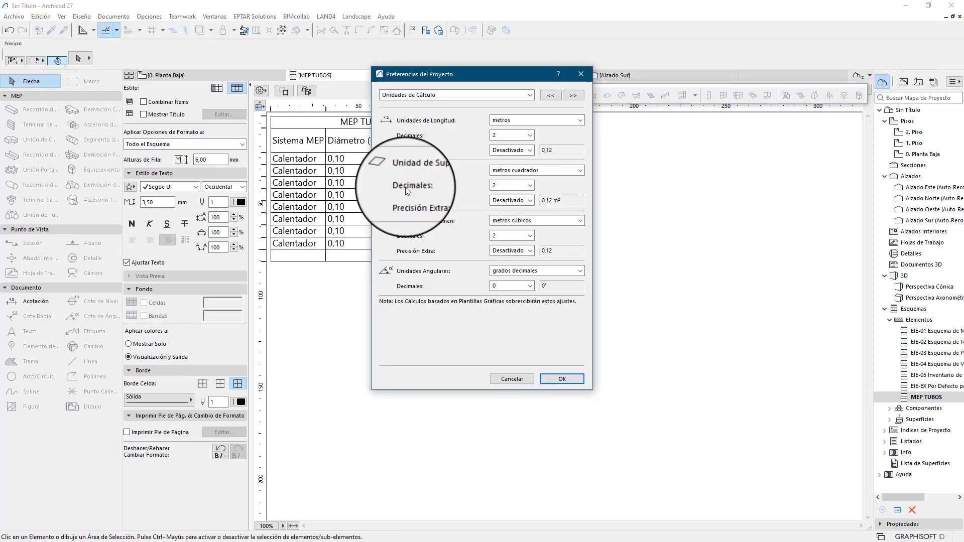
left_click(510, 123)
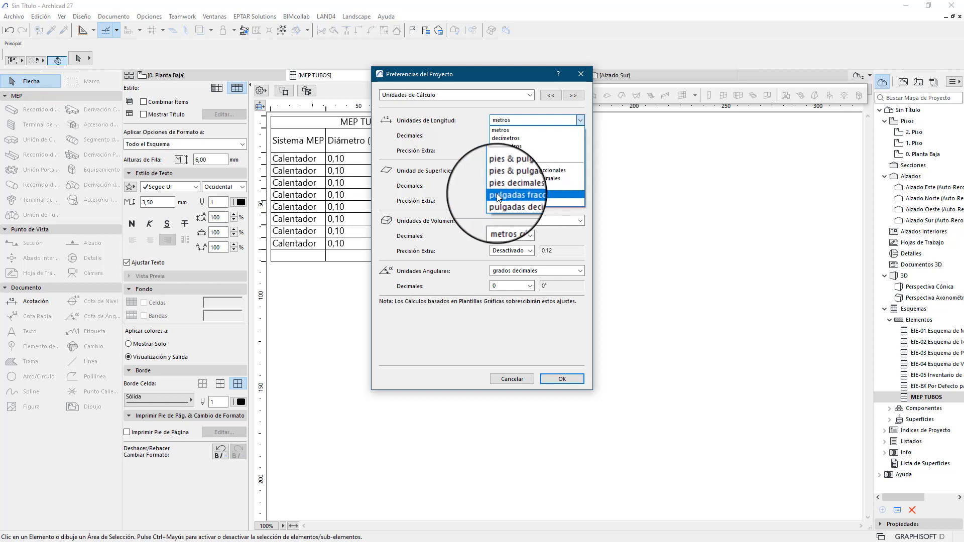
left_click(525, 197)
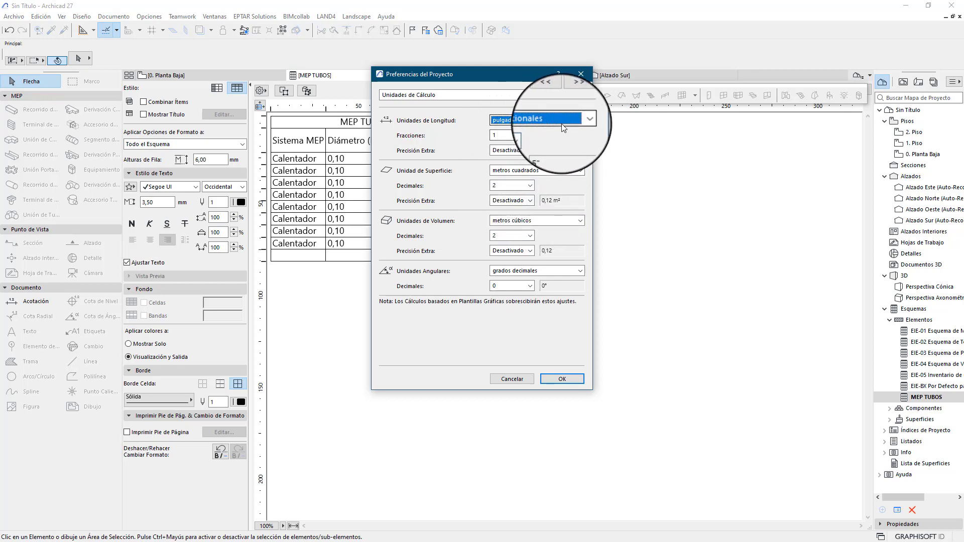
left_click(568, 376)
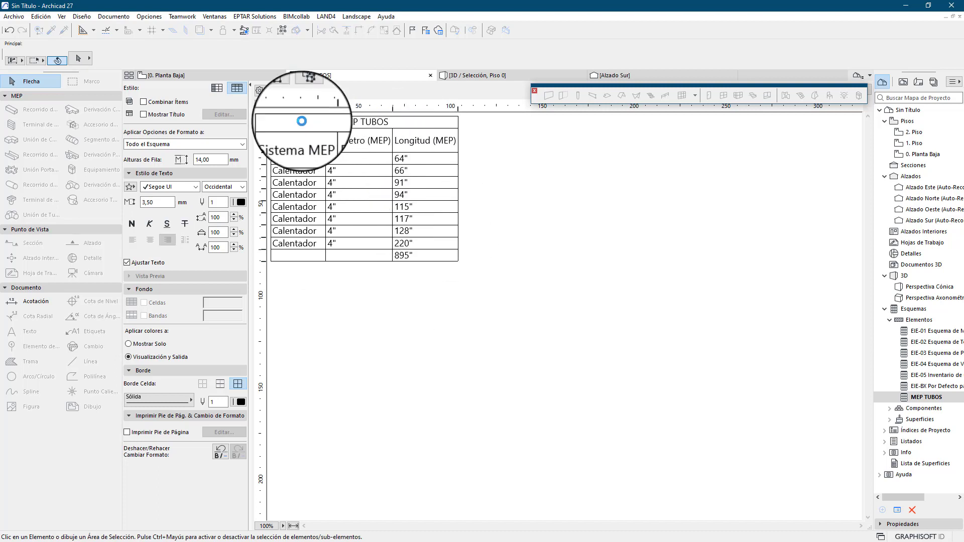
Step: Set the calculation length unit back to metros in the project preferences and accept
left_click(149, 16)
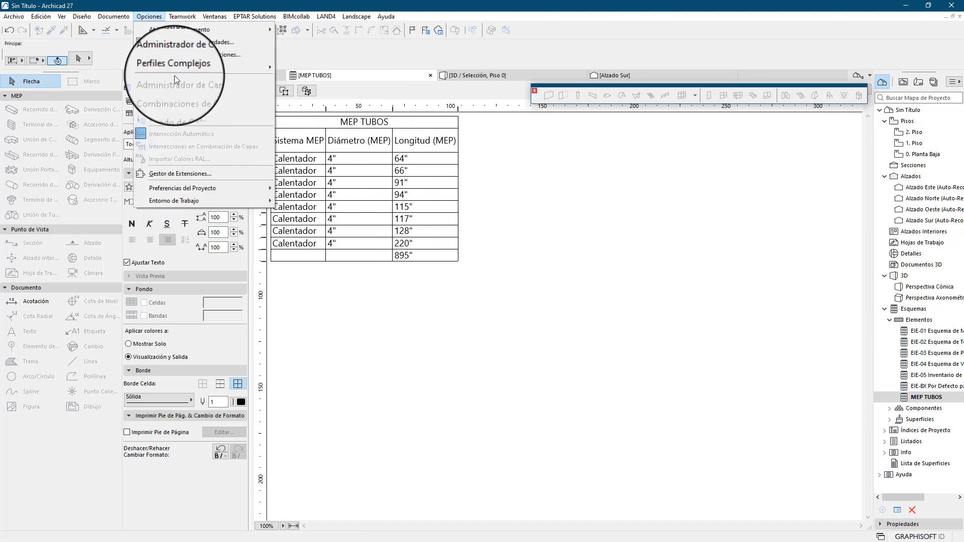
mouse_move(243, 187)
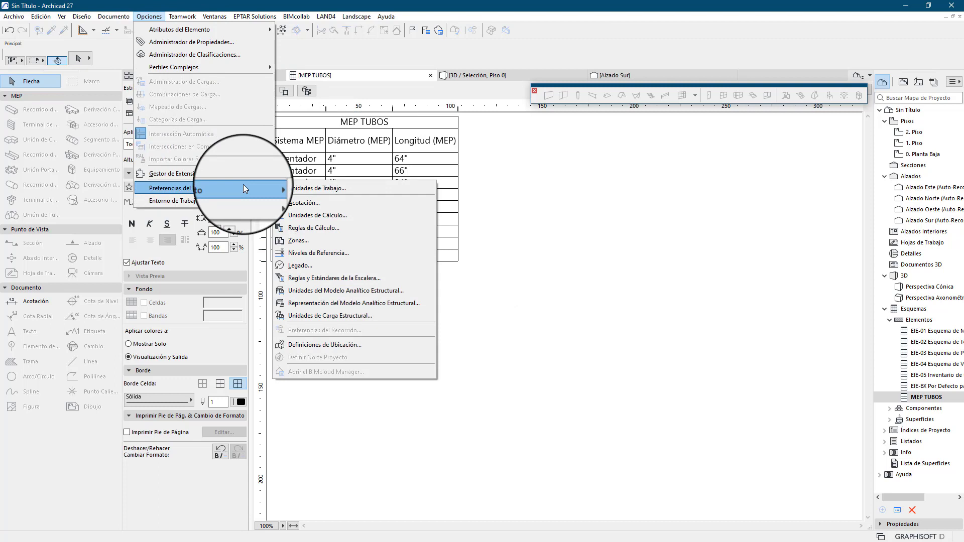
left_click(336, 216)
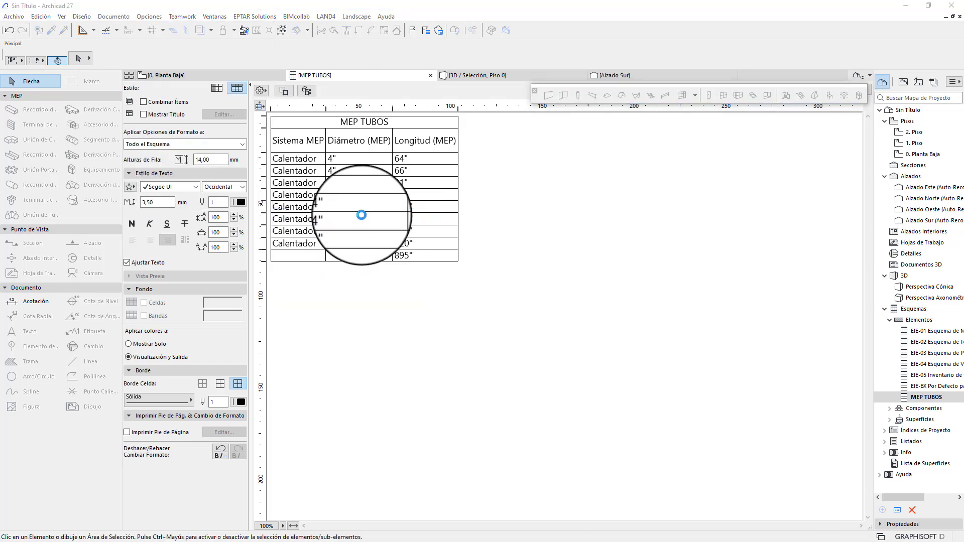
left_click(533, 120)
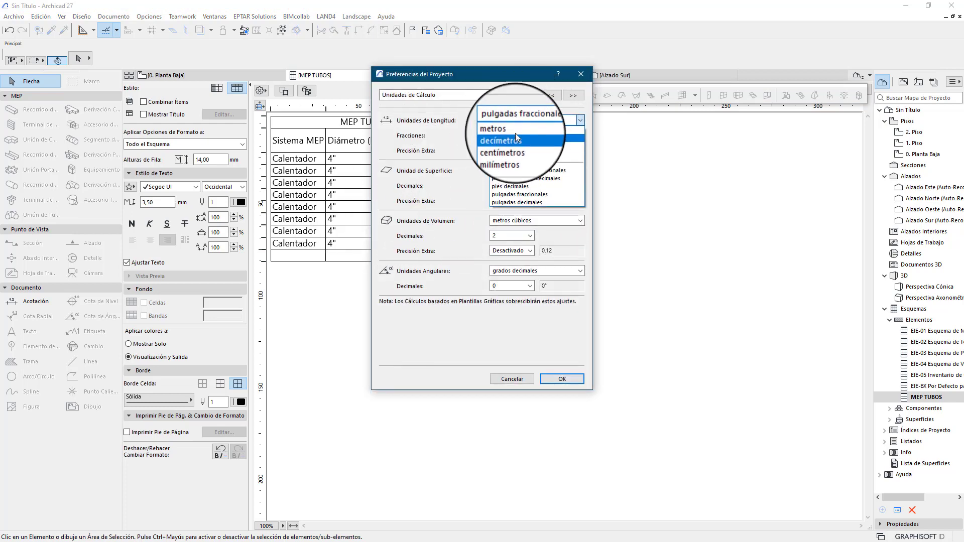
left_click(544, 146)
left_click(561, 379)
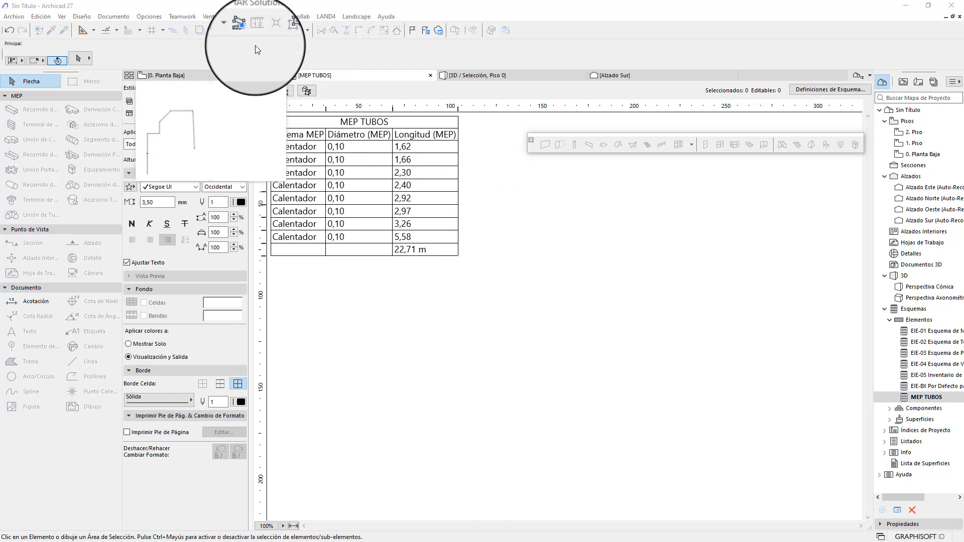
Step: Create a new property group named MEP in the property manager
left_click(215, 17)
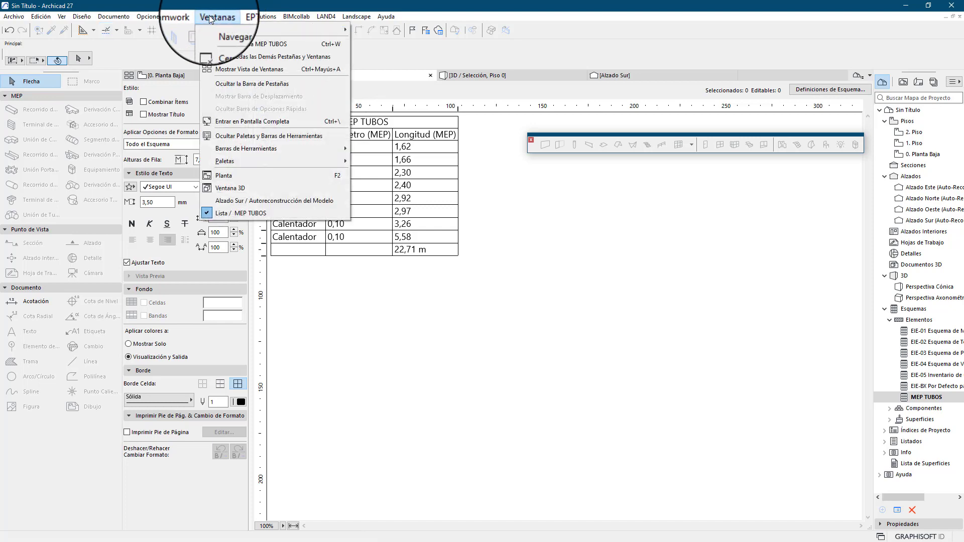
mouse_move(160, 27)
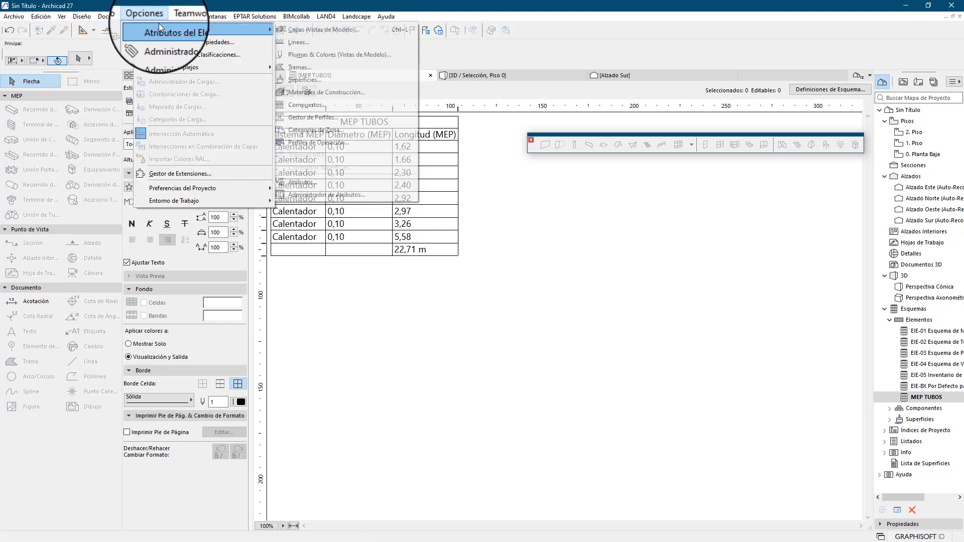
left_click(163, 48)
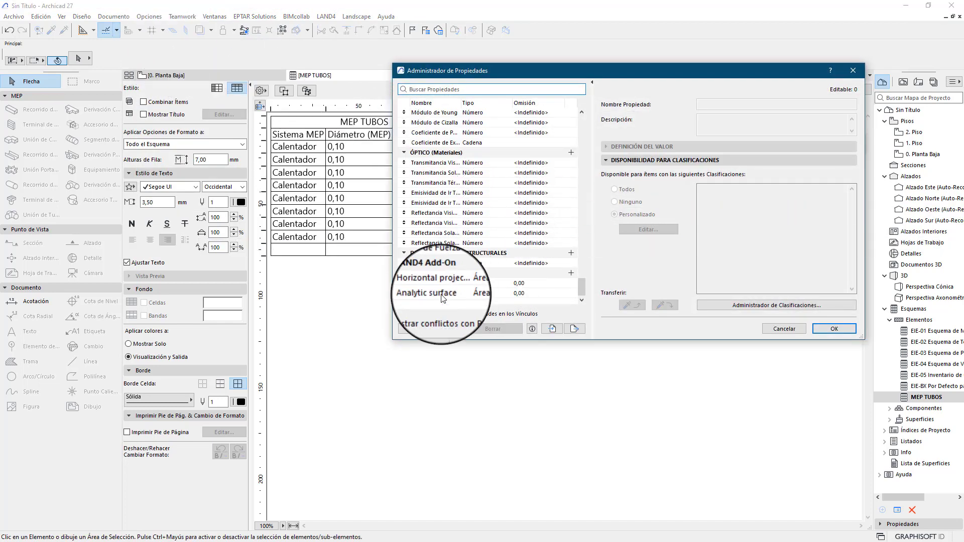
left_click(421, 330)
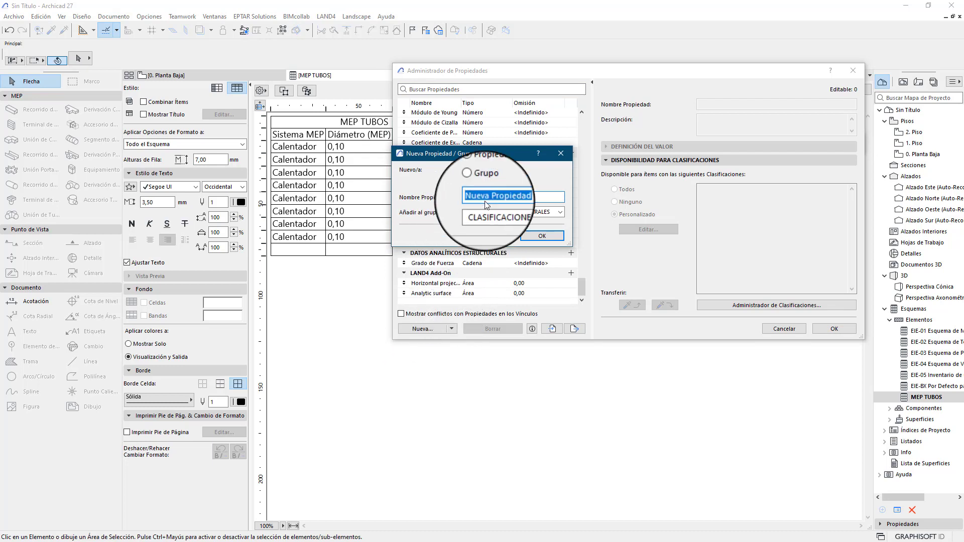
left_click(473, 182)
left_click_drag(514, 212, 435, 214)
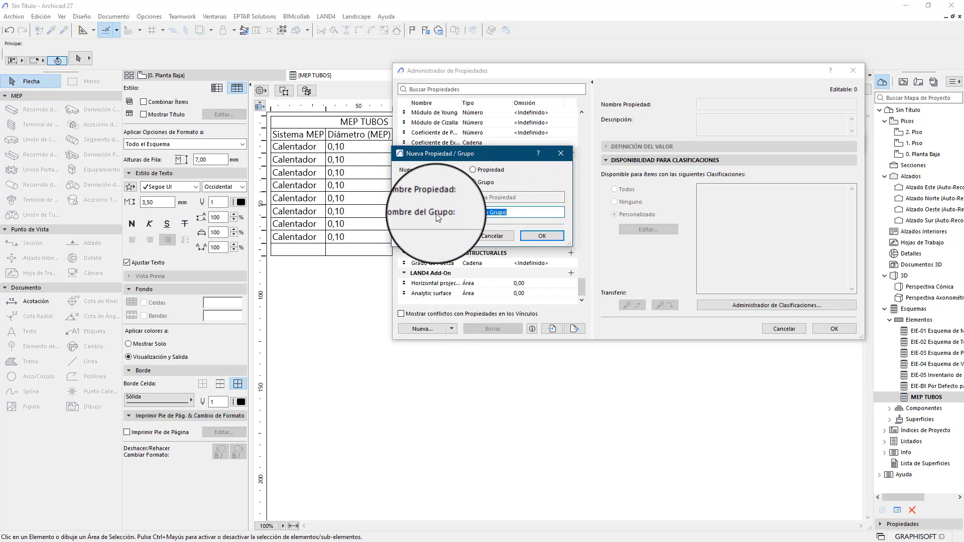
type("MEP")
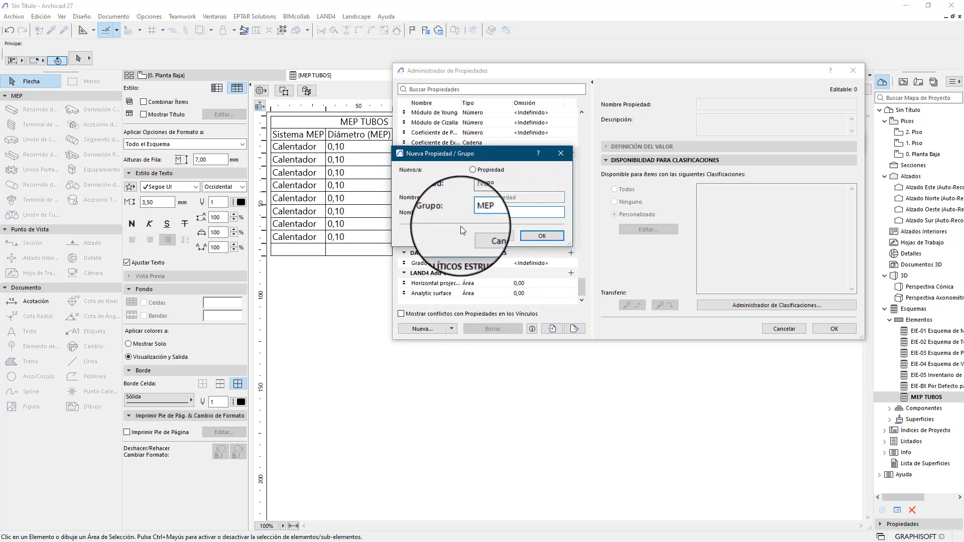
left_click(542, 236)
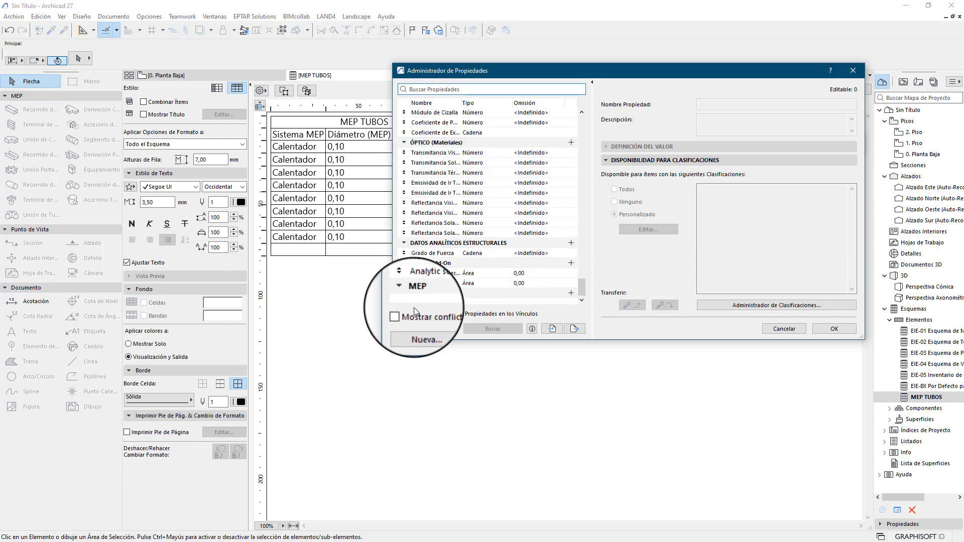
Step: Create a new property named CONVERSION in the MEP property group
left_click(413, 304)
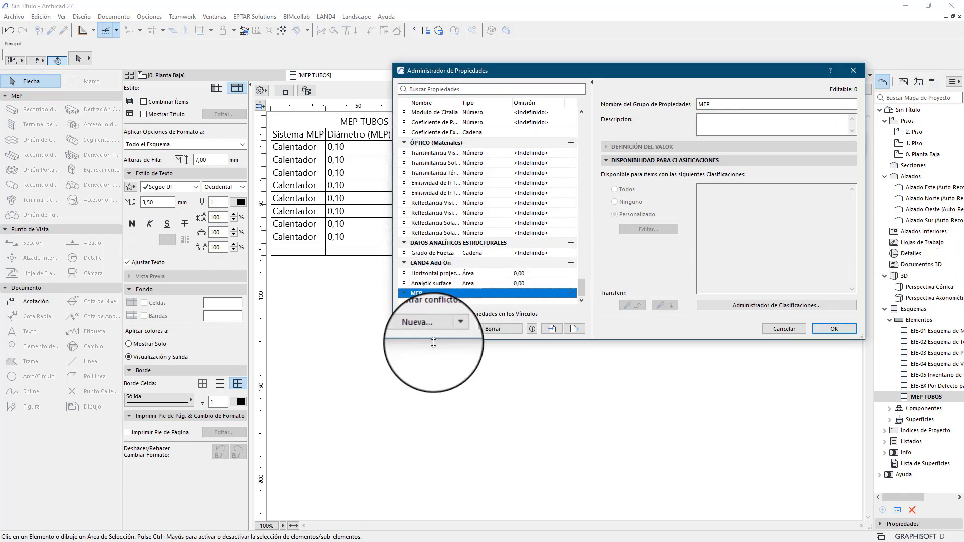
left_click(426, 329)
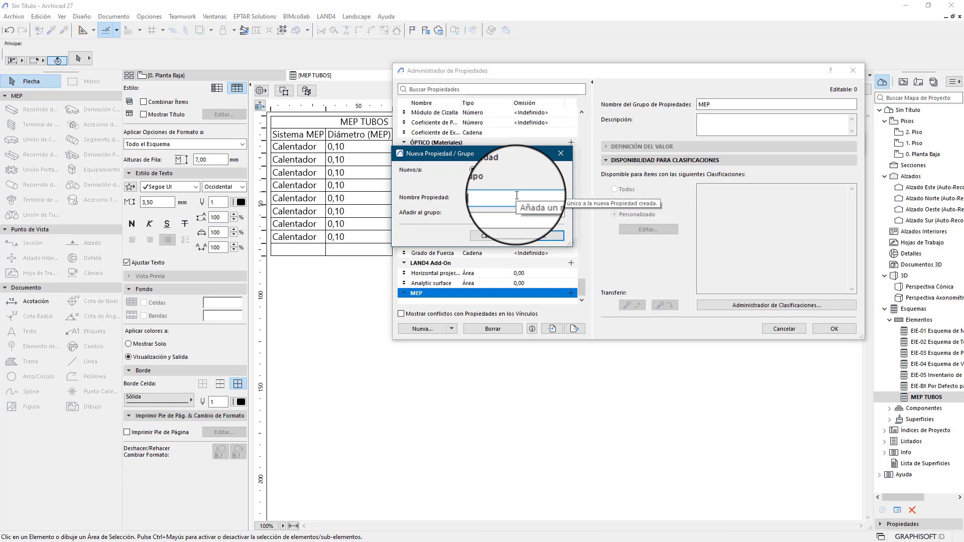
type("CONVERSION")
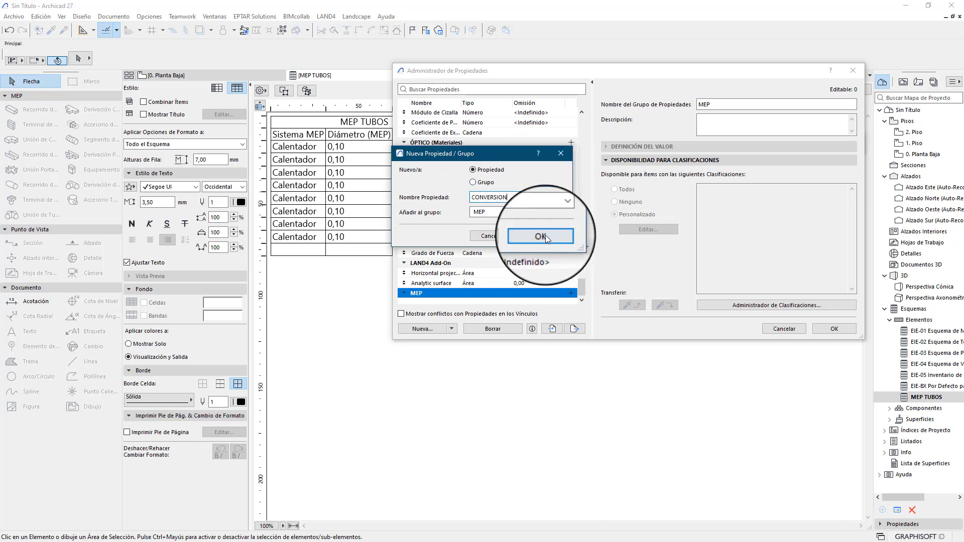
left_click(472, 234)
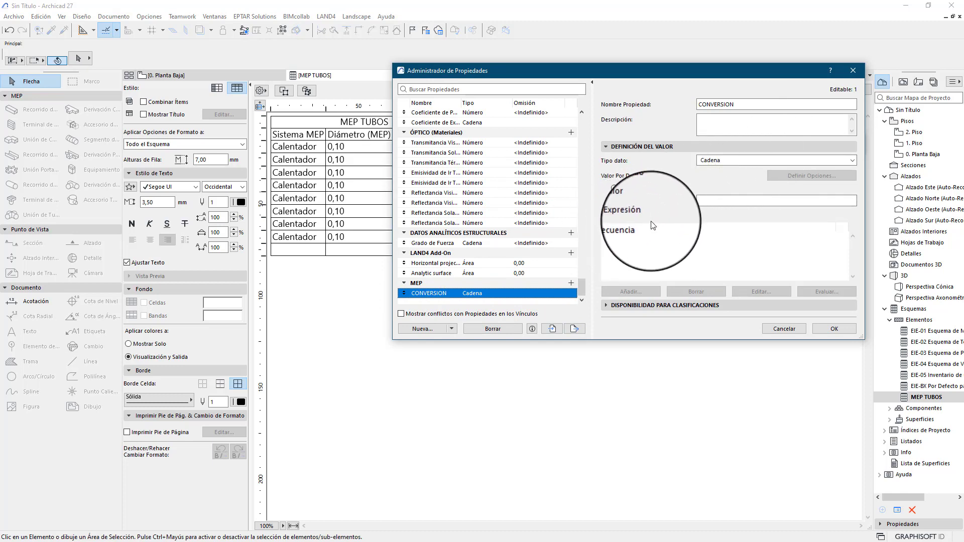
Step: Set the CONVERSION property's data type to Longitud, define its value by an expression and insert the Diámetro (MEP) parameter into it
left_click(731, 160)
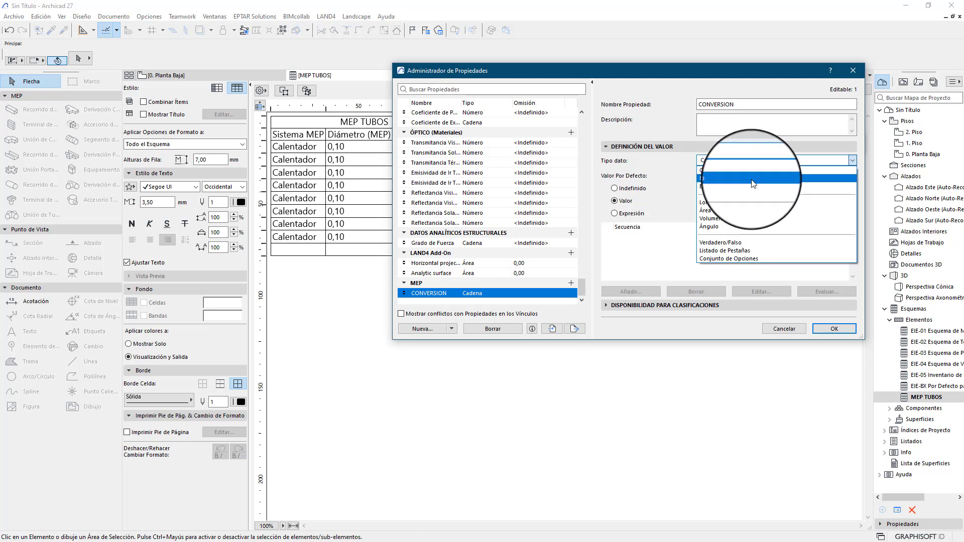
left_click(742, 203)
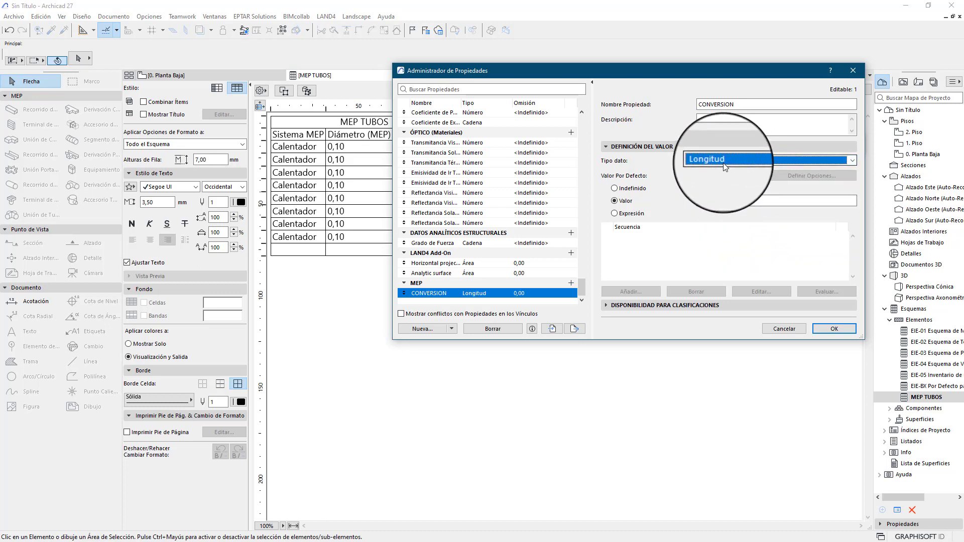
left_click(626, 217)
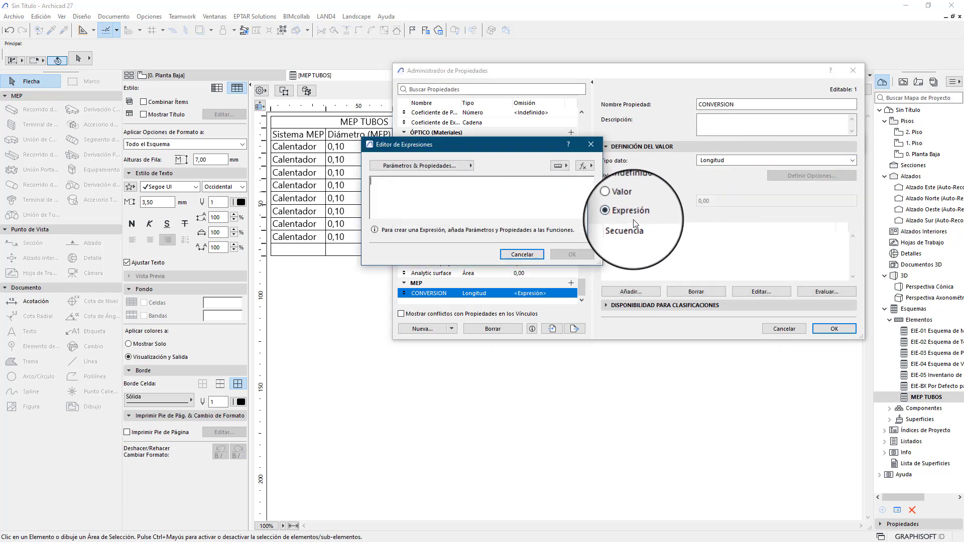
left_click(444, 168)
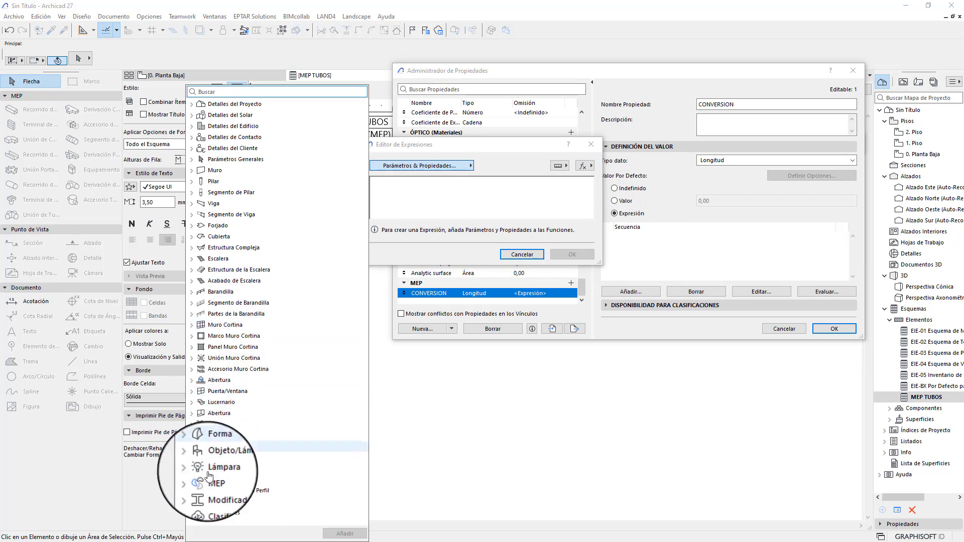
left_click(213, 479)
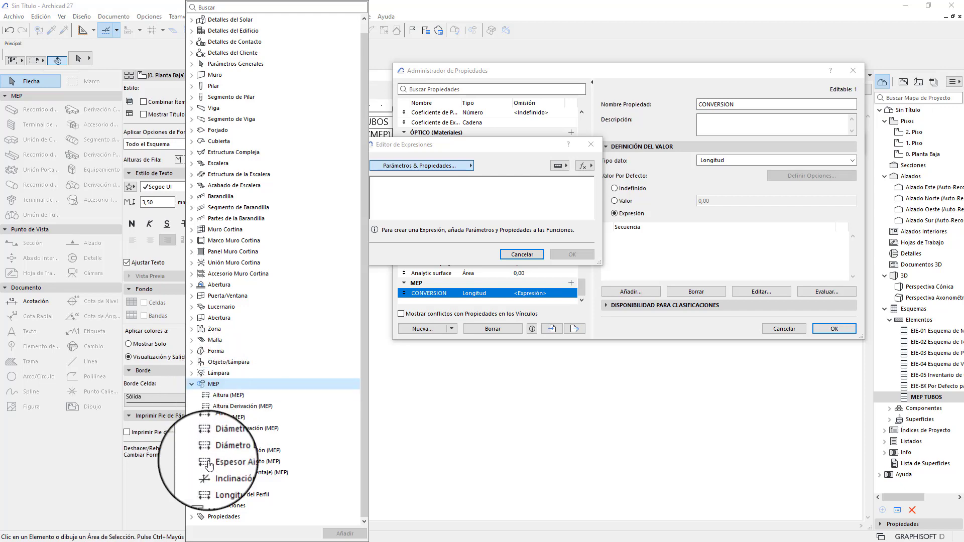
double_click(226, 439)
left_click(463, 197)
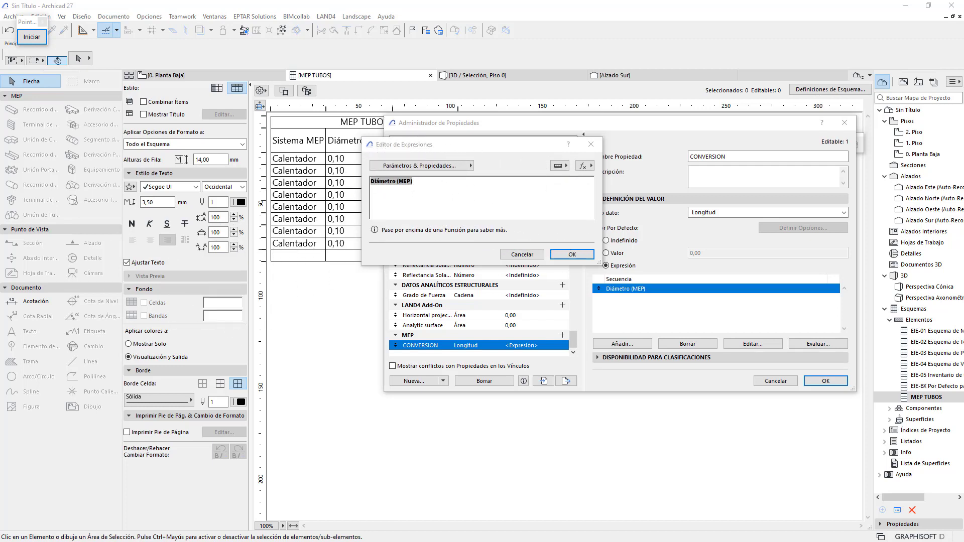
Step: Complete the expression as (Diámetro (MEP)*1”)/0,0254m with the conversion formula copied from the Bloc de notas note
key("alt+Tab")
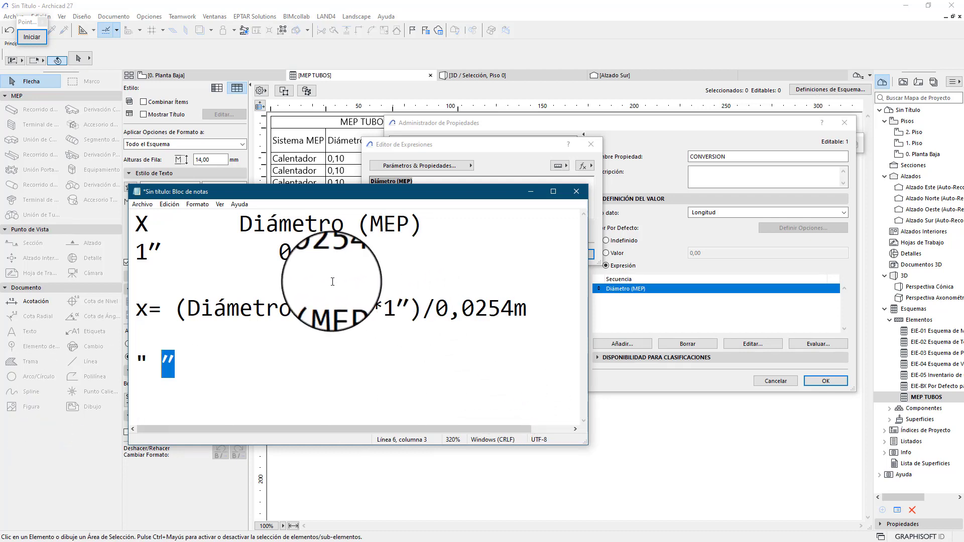
left_click_drag(305, 194, 586, 335)
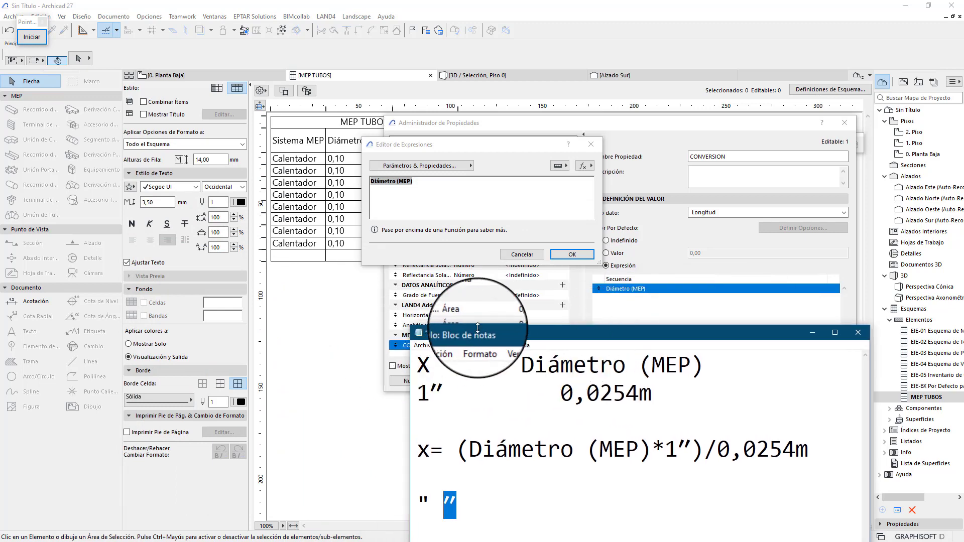
left_click_drag(426, 333, 173, 232)
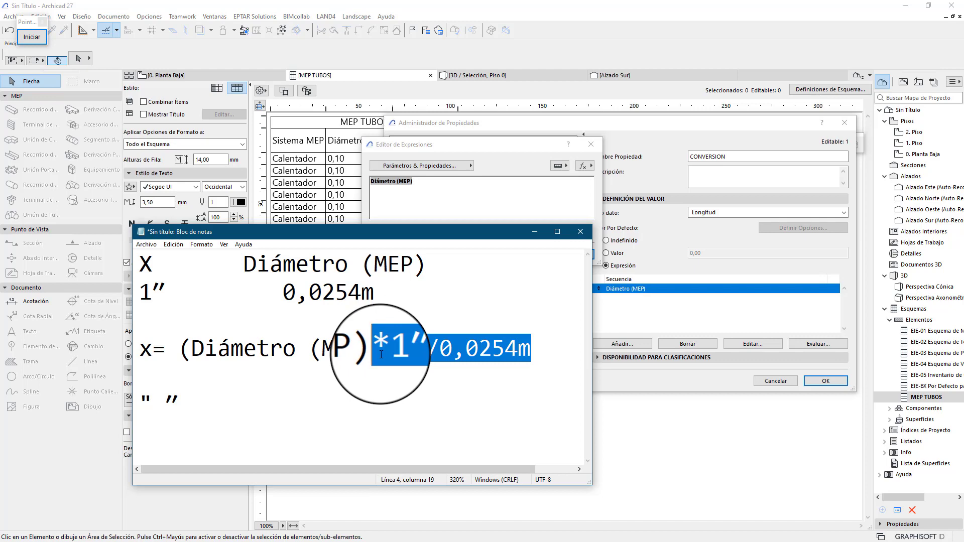
left_click(465, 196)
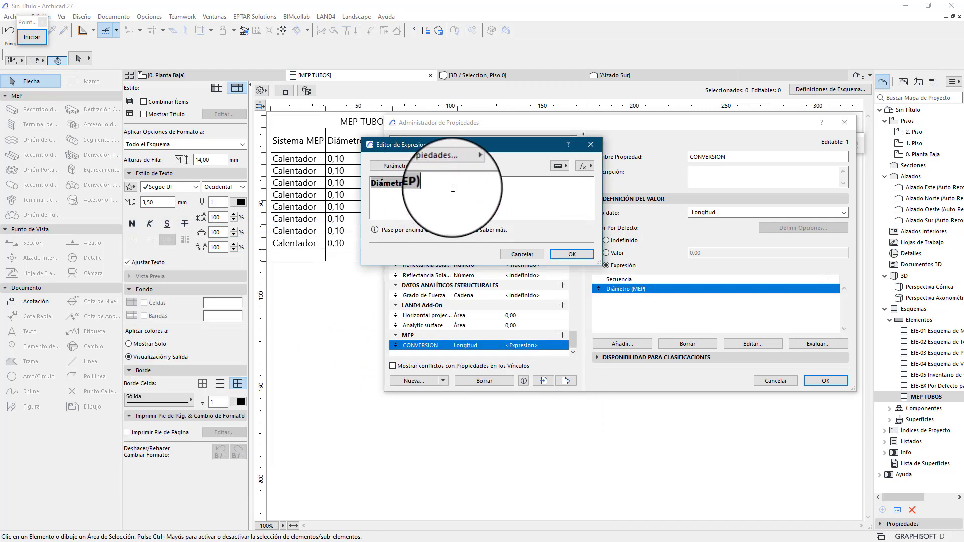
key("ctrl+v")
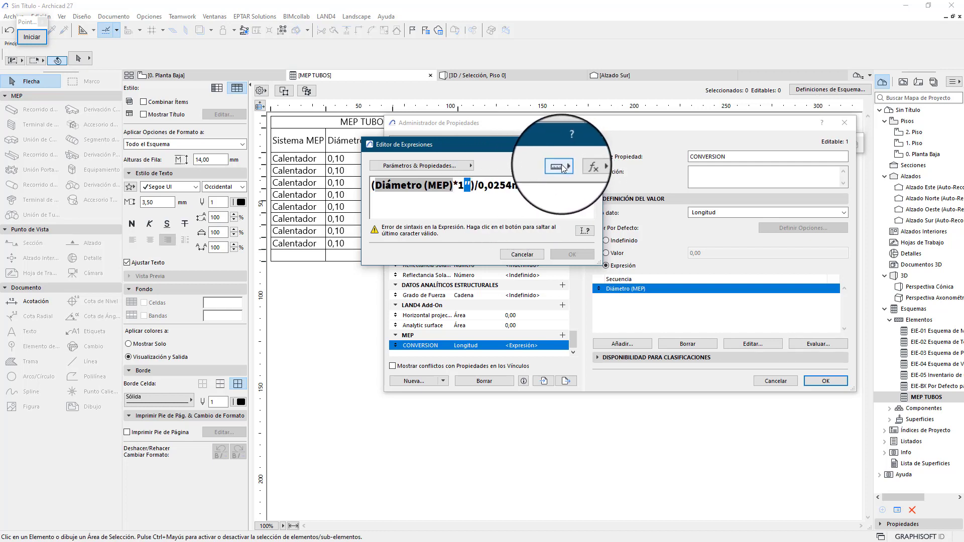
Step: Replace the invalid inch mark in the CONVERSION expression with the length unit Pulgada (in) and accept the expression
left_click(559, 165)
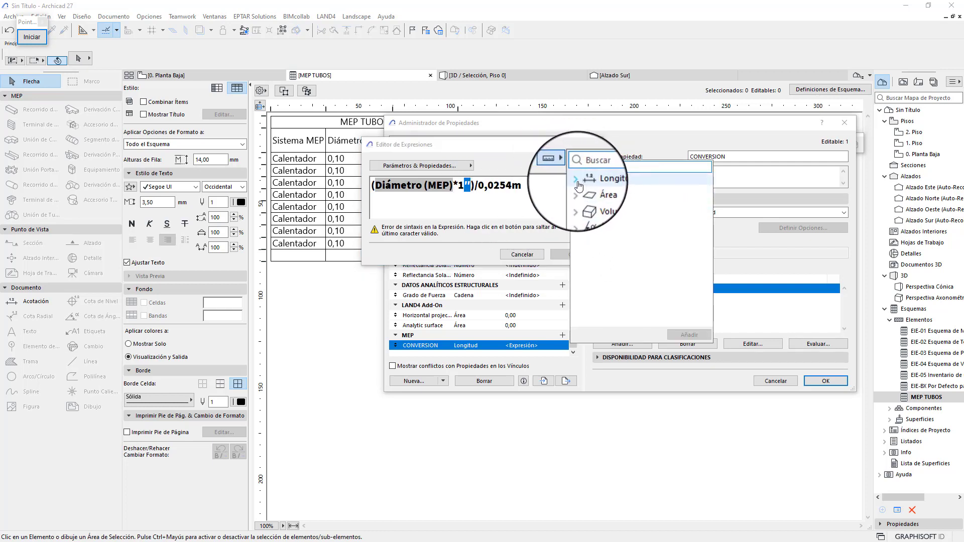
left_click(596, 180)
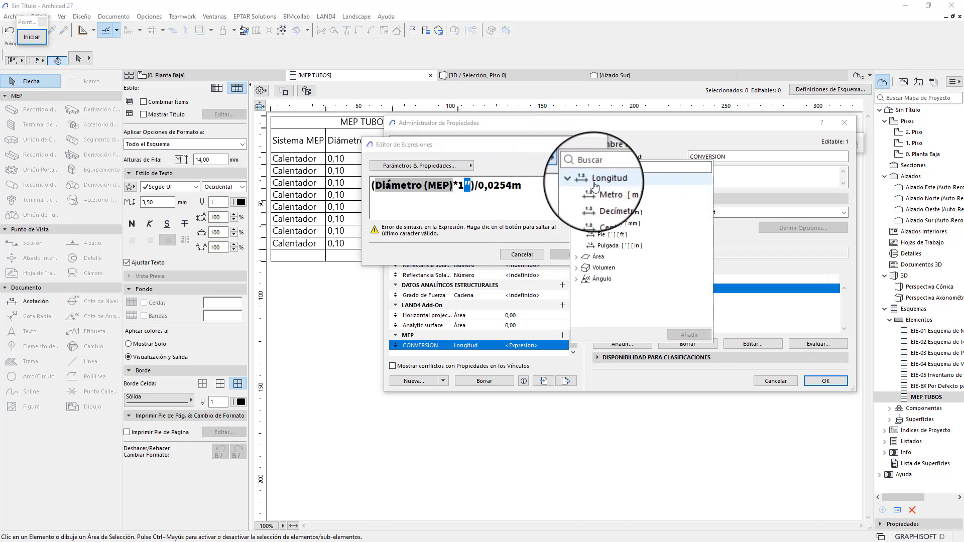
left_click(635, 246)
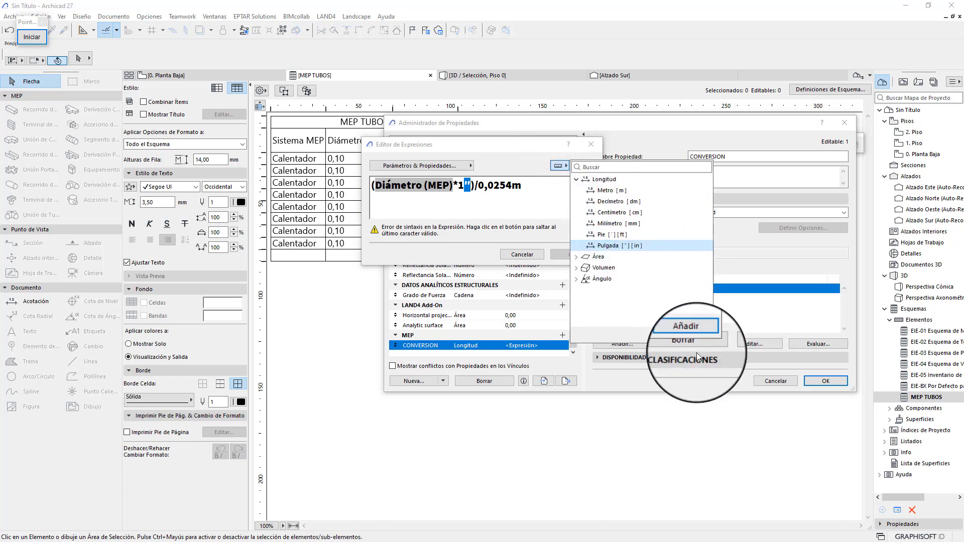
left_click(691, 336)
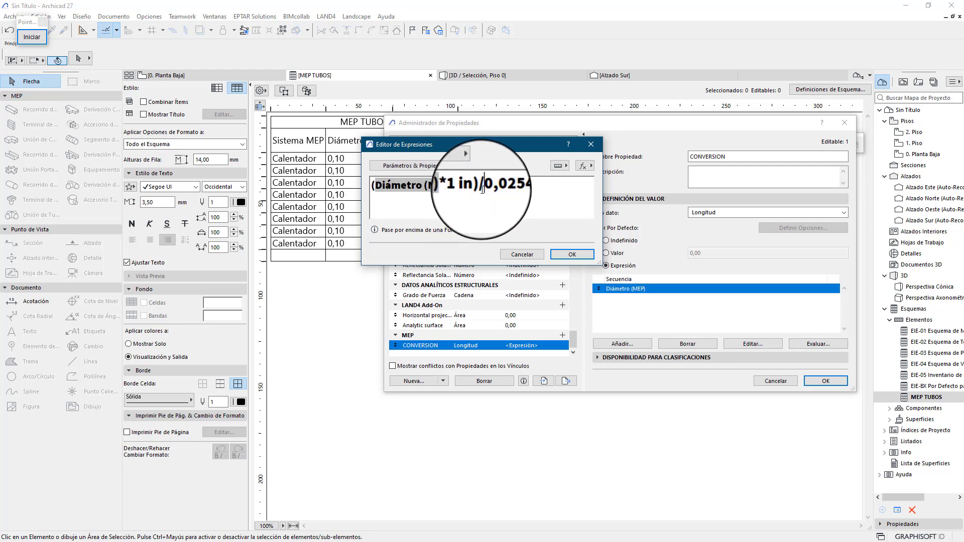
left_click(569, 255)
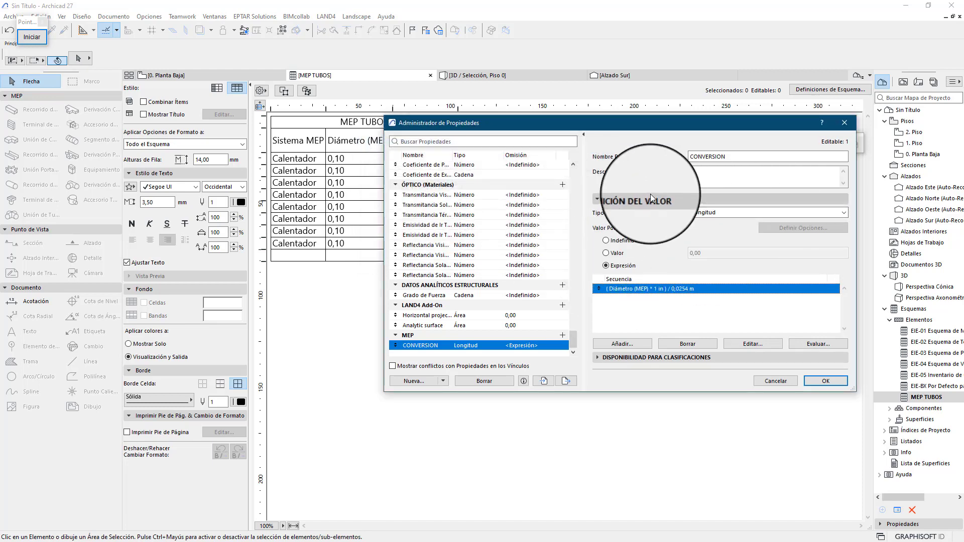
Step: Set the MEP property group's availability to Personalizado with the Elemento MEP classification included, and accept the property changes
left_click(414, 334)
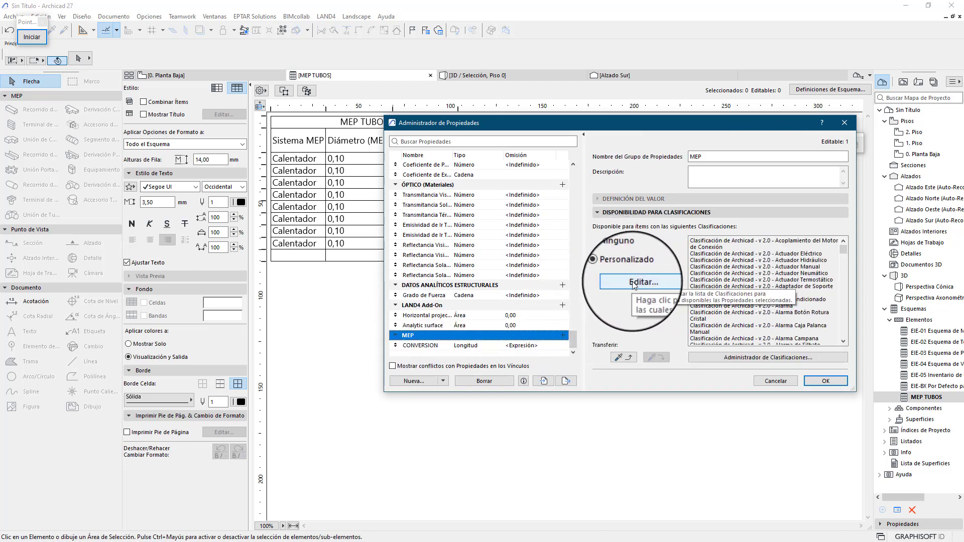
left_click(616, 255)
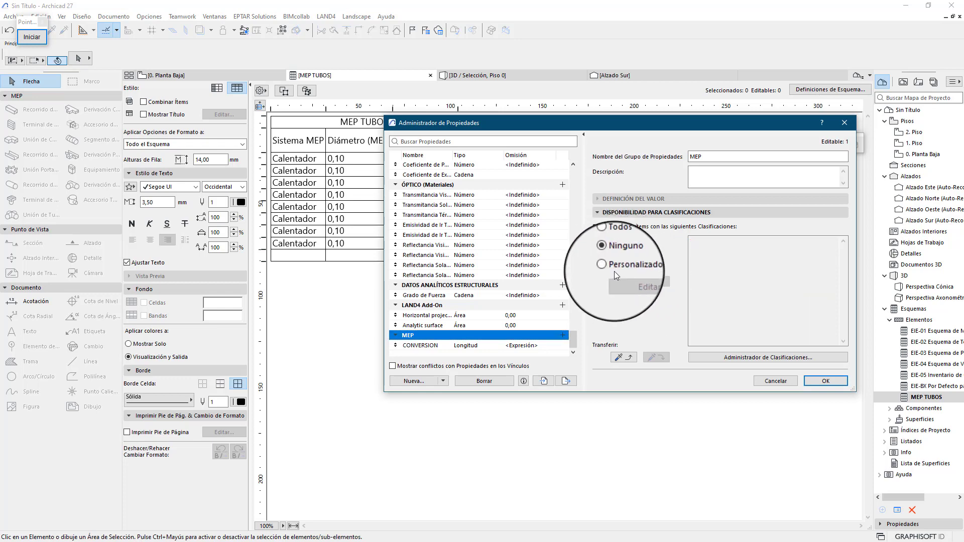
left_click(640, 270)
left_click(639, 283)
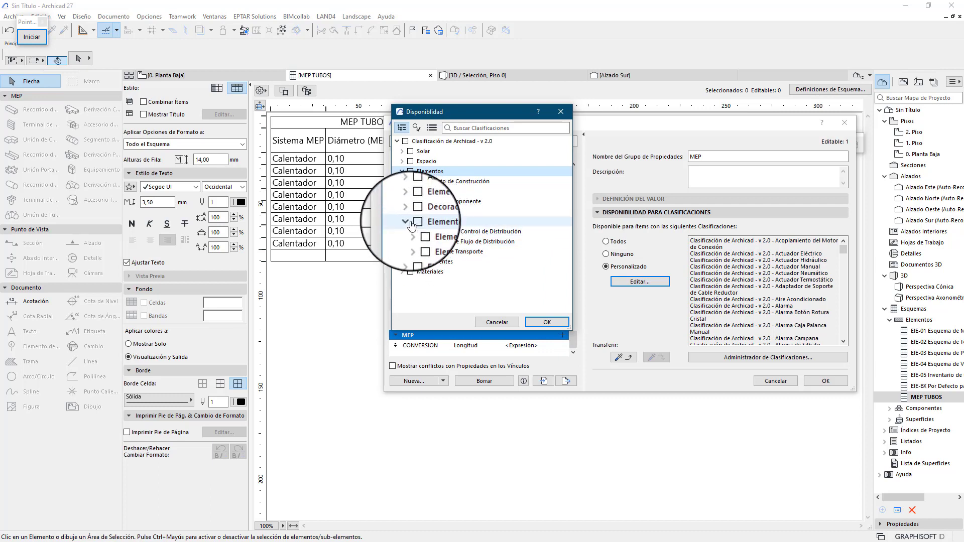
left_click(402, 172)
left_click(397, 141)
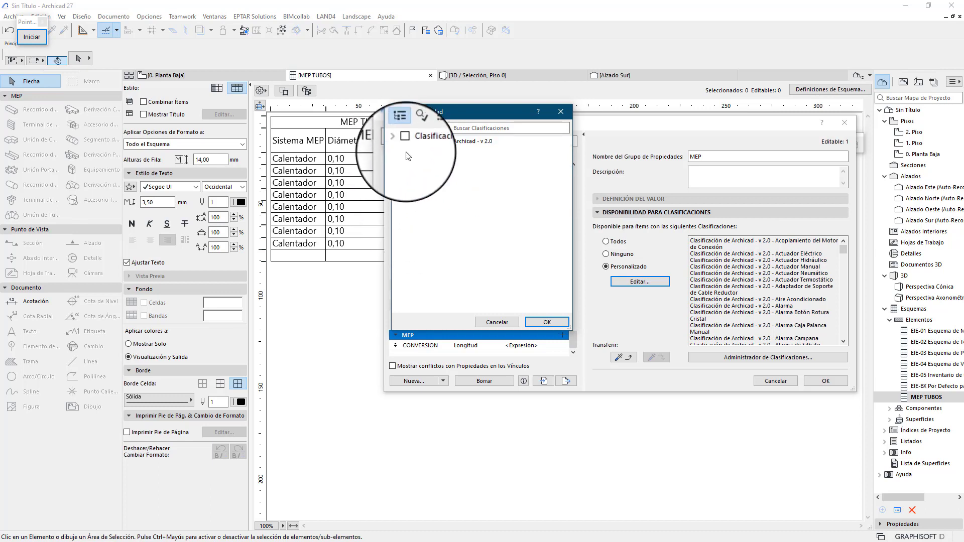
left_click(397, 141)
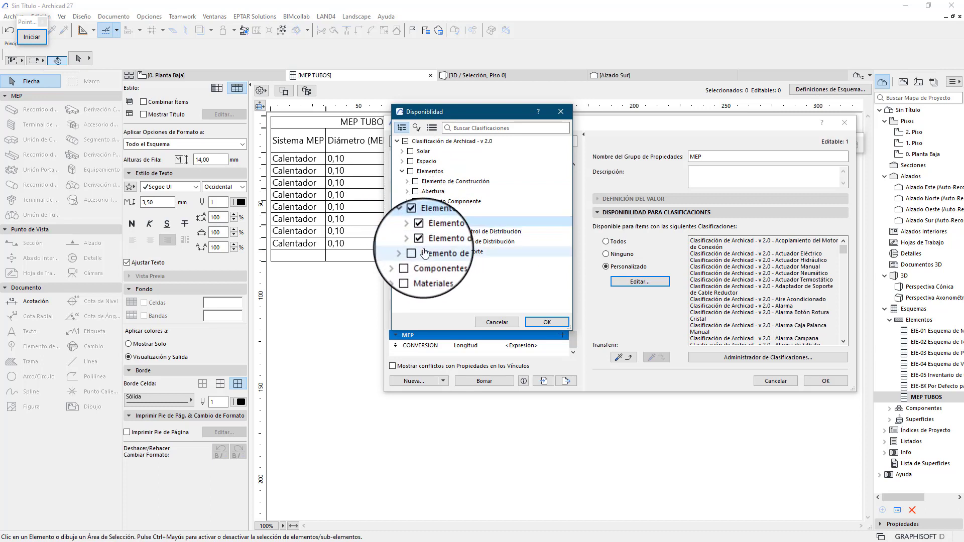
left_click(411, 231)
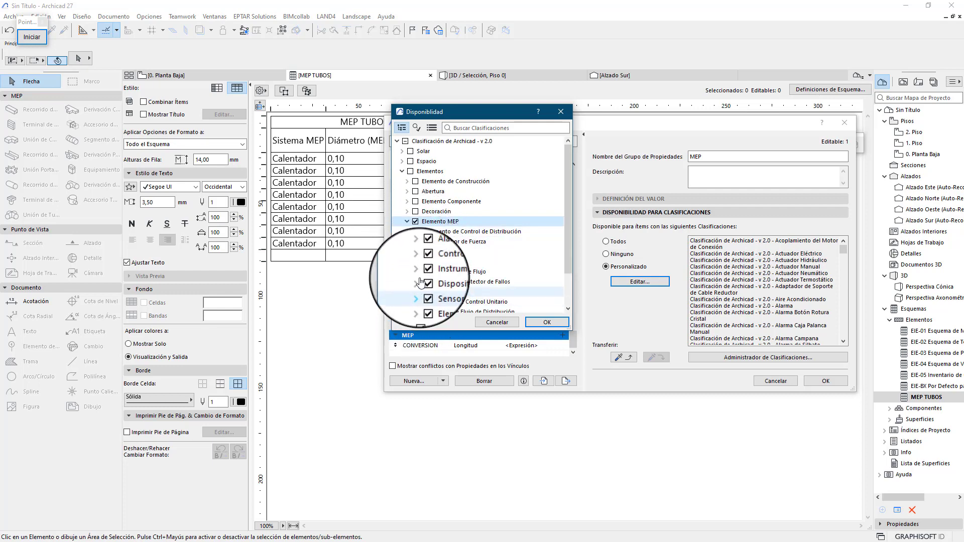
scroll(453, 282, "down", 3)
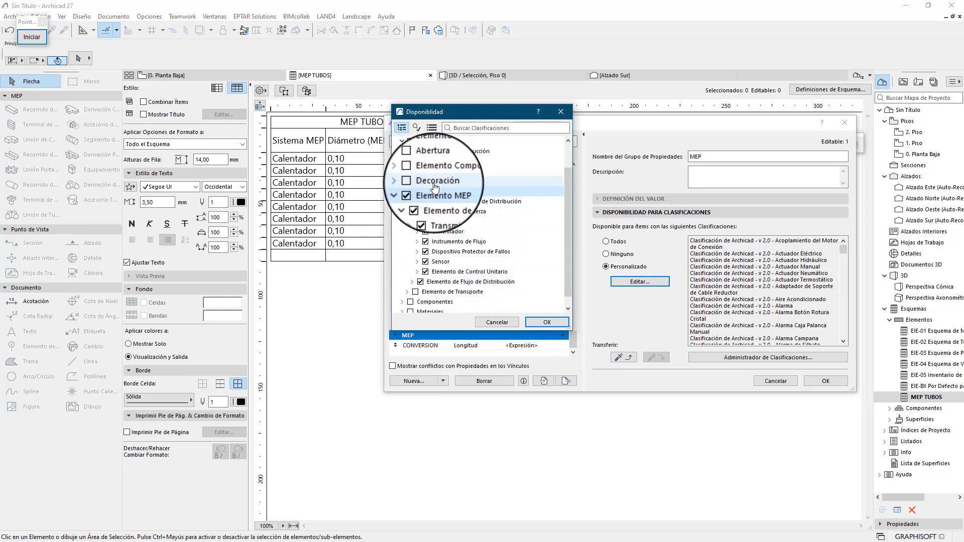
left_click(546, 322)
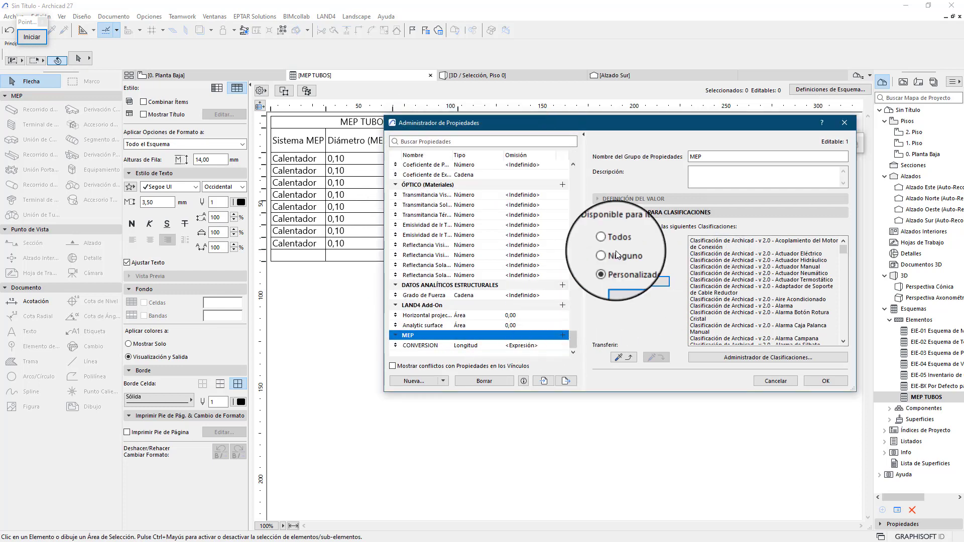
left_click(826, 381)
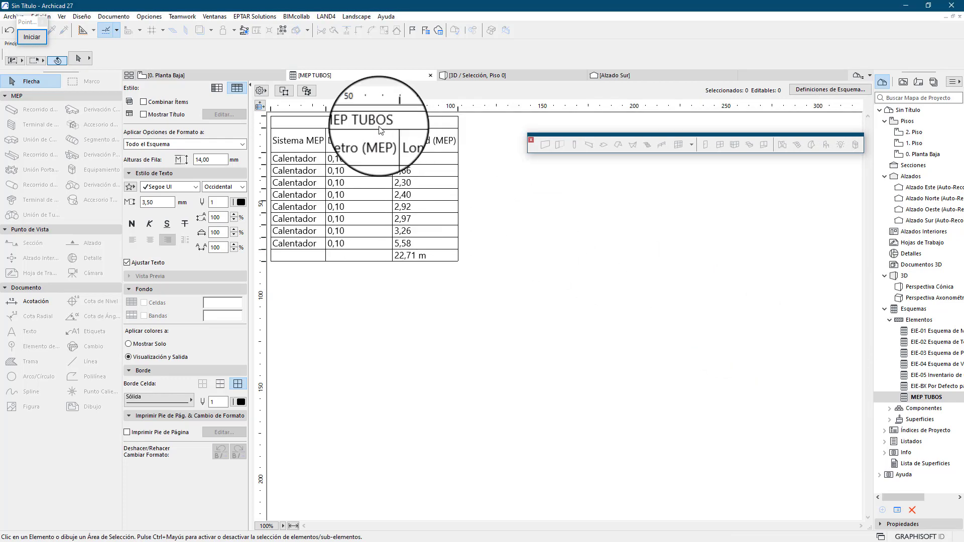
Step: Add the CONVERSION property as a field of the MEP TUBOS schedule, placed between Diámetro (MEP) and Longitud (MEP)
left_click(808, 89)
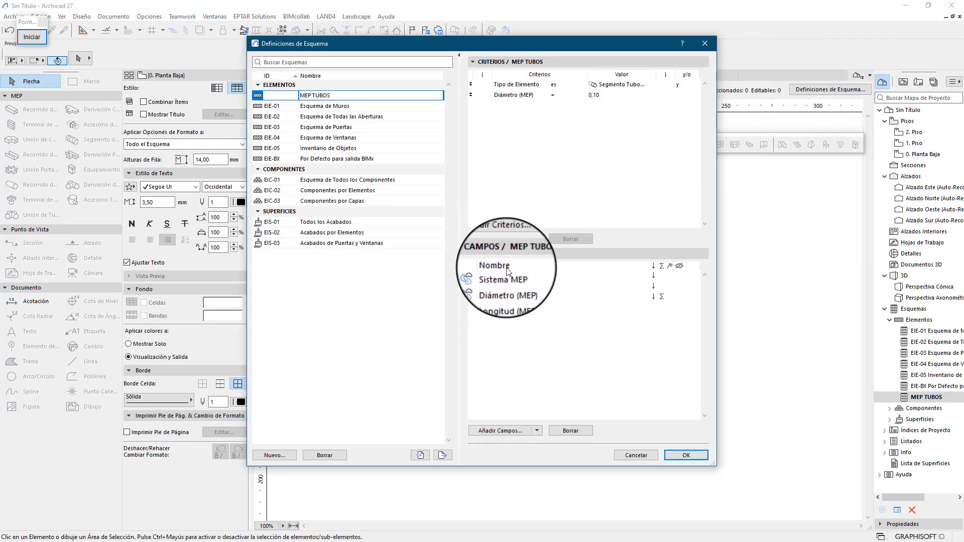
left_click(502, 432)
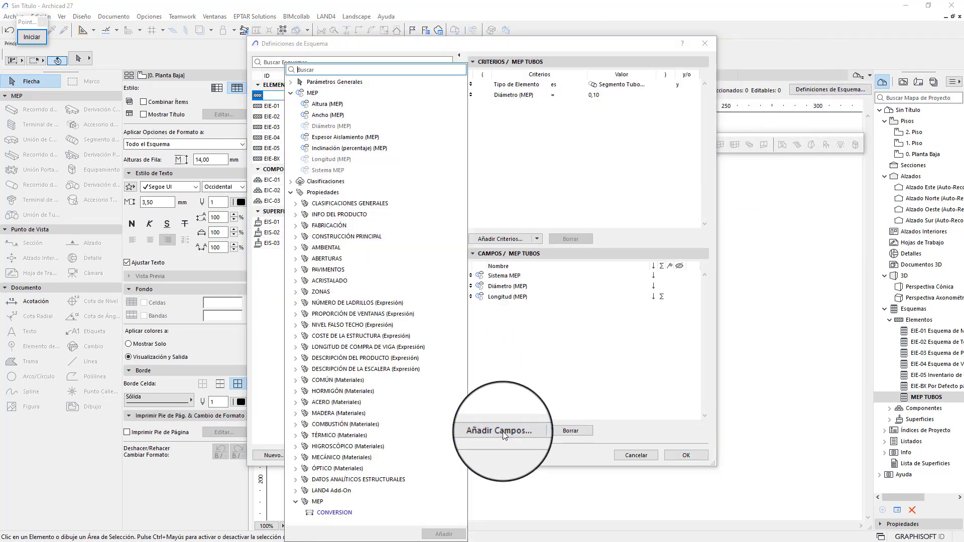
left_click(334, 512)
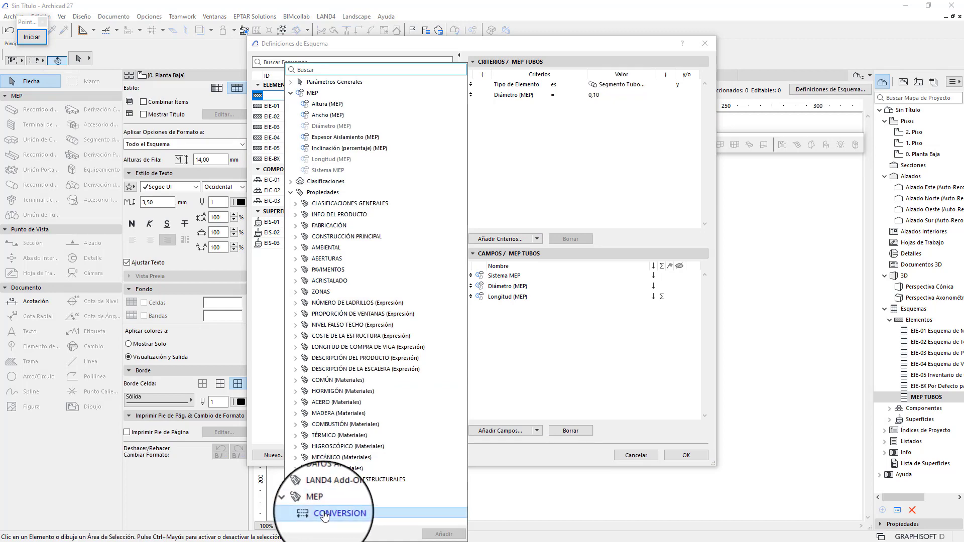
left_click(444, 533)
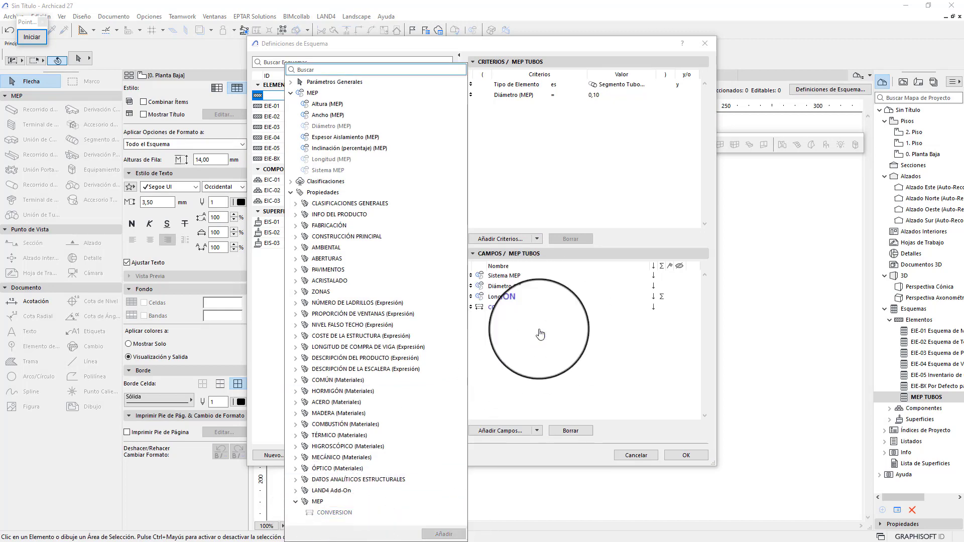
left_click(462, 341)
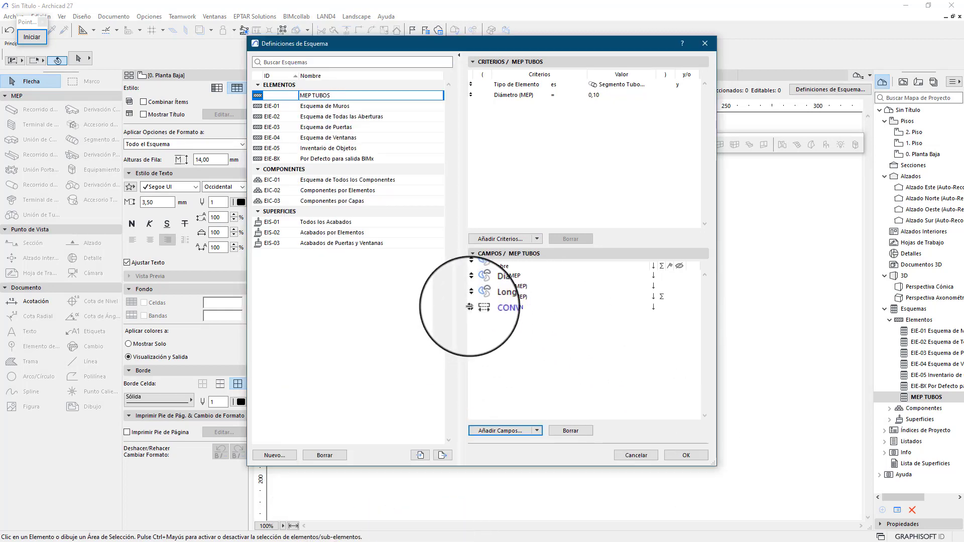
left_click_drag(470, 307, 503, 288)
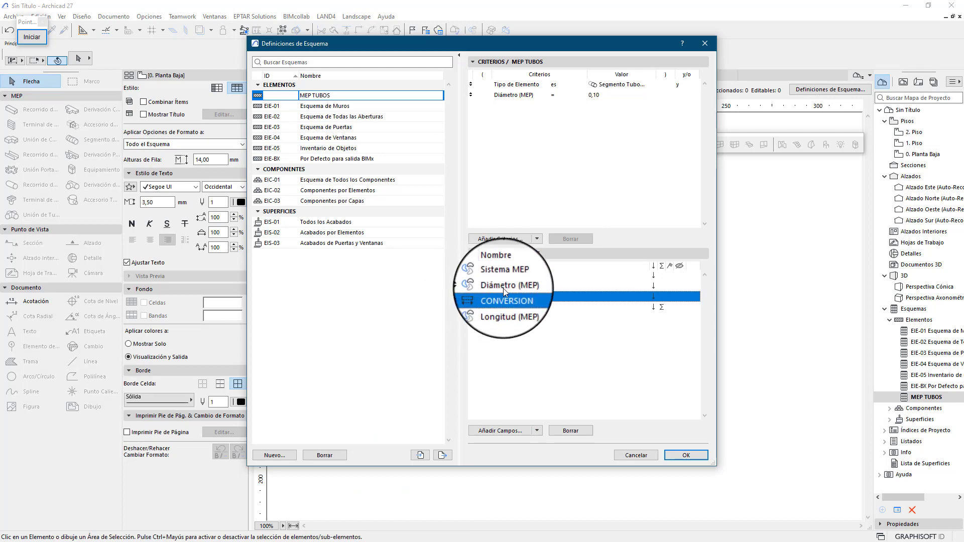
left_click(685, 456)
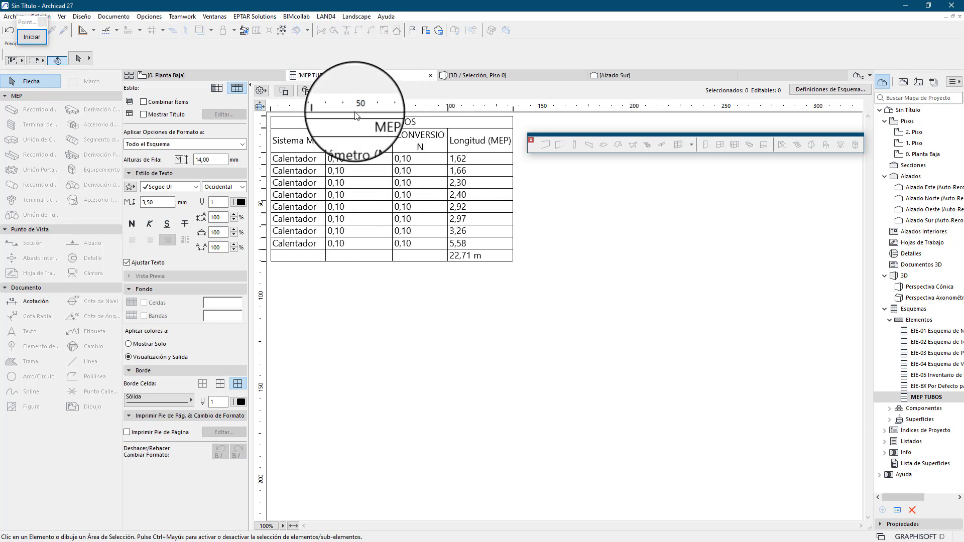
Step: Change the CONVERSION property's data type to Cadena in the property manager
left_click(148, 16)
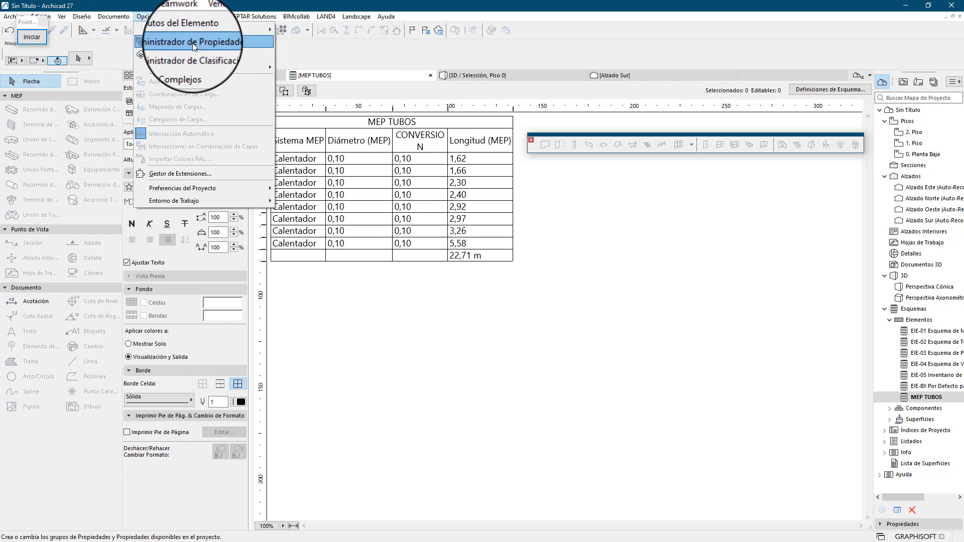
left_click(192, 43)
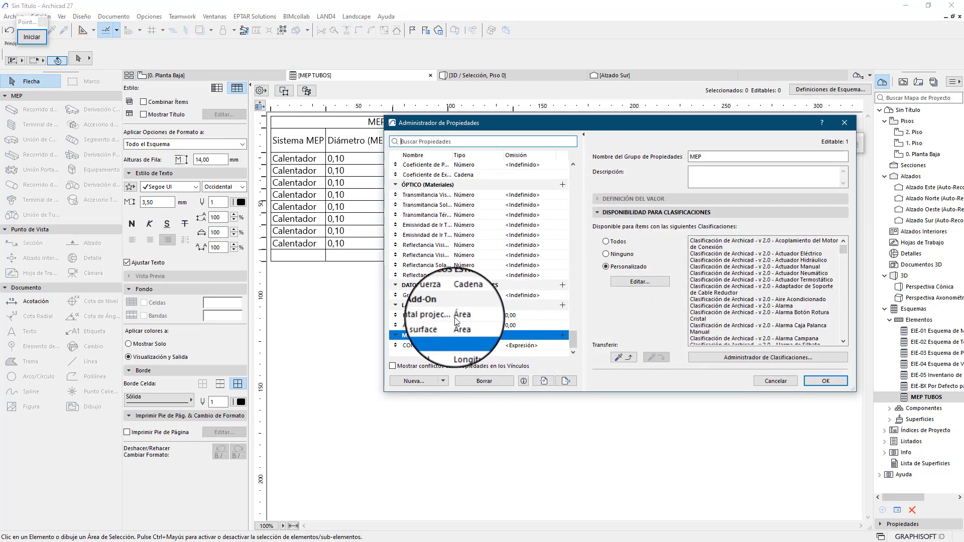
left_click(427, 346)
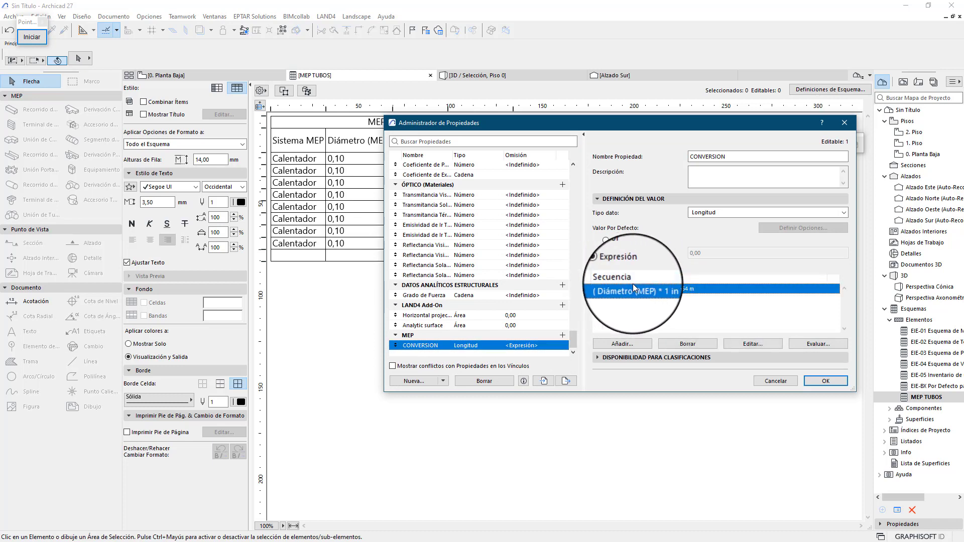
left_click(729, 213)
left_click(710, 224)
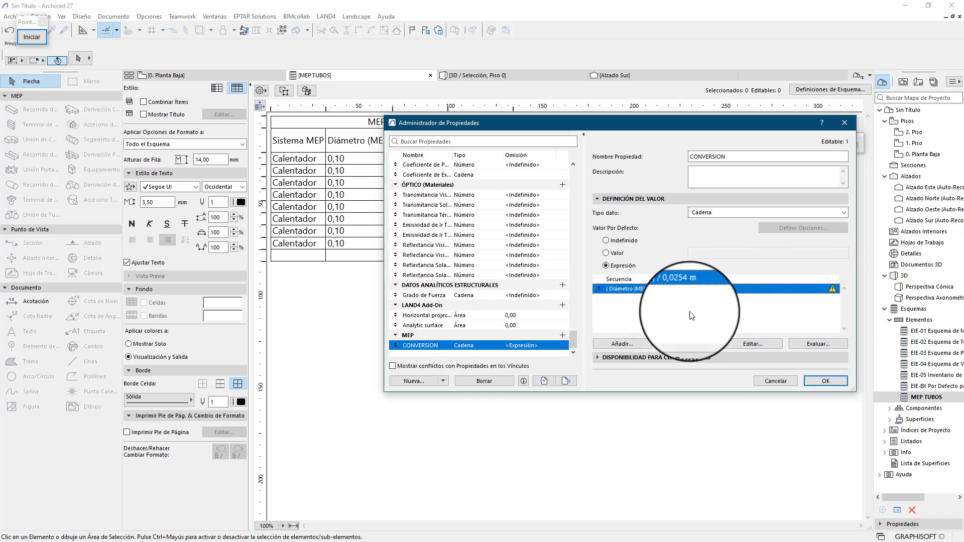
Step: Insert the STR function into the CONVERSION expression and move the existing conversion formula into its Valor argument
left_click(752, 345)
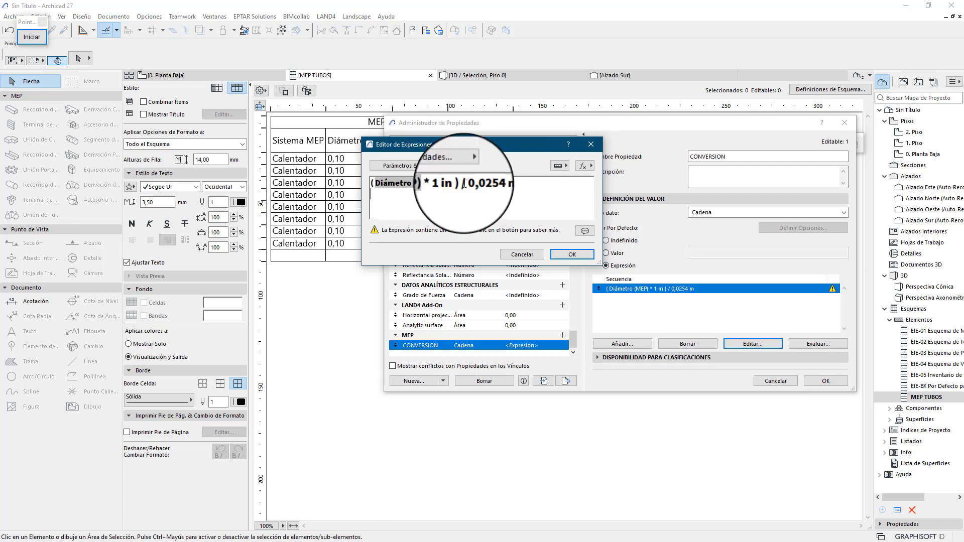
left_click(584, 168)
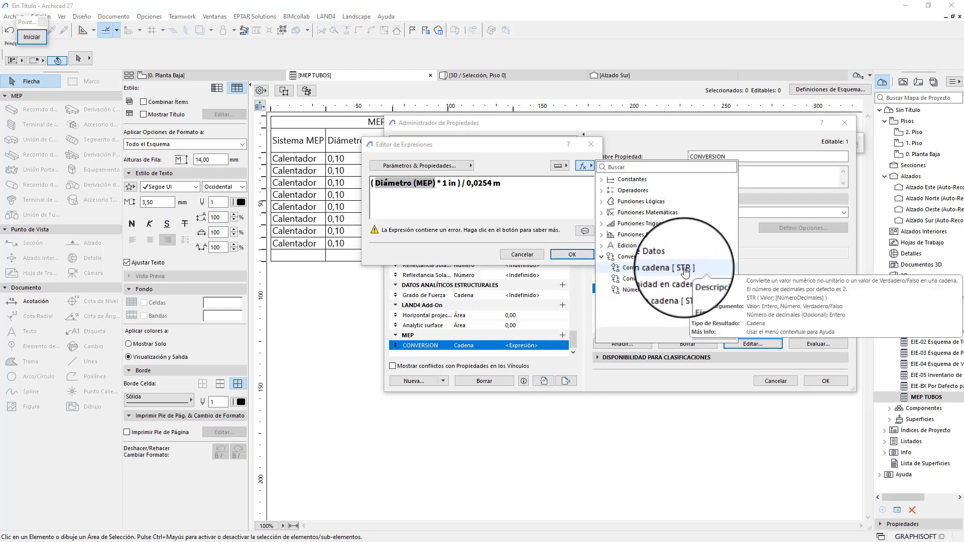
left_click(656, 268)
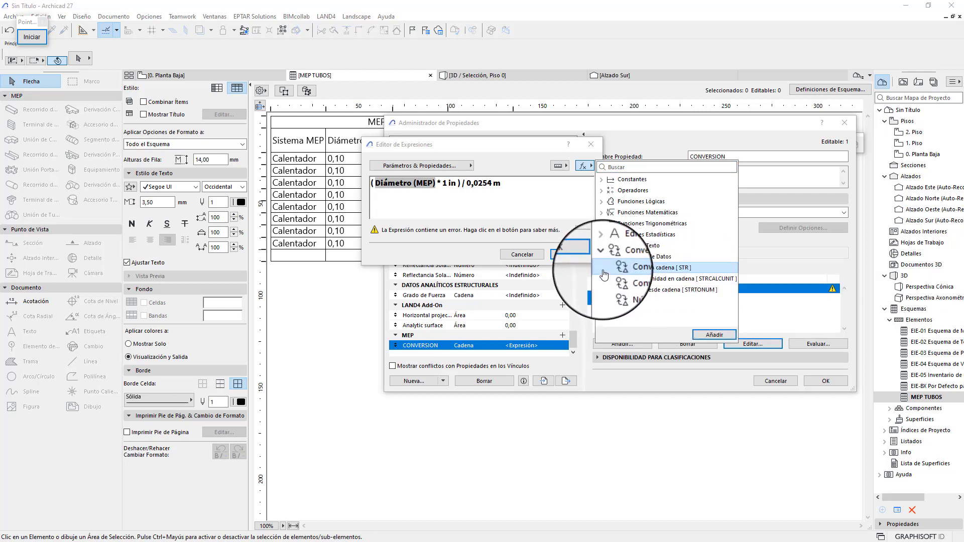
left_click(714, 334)
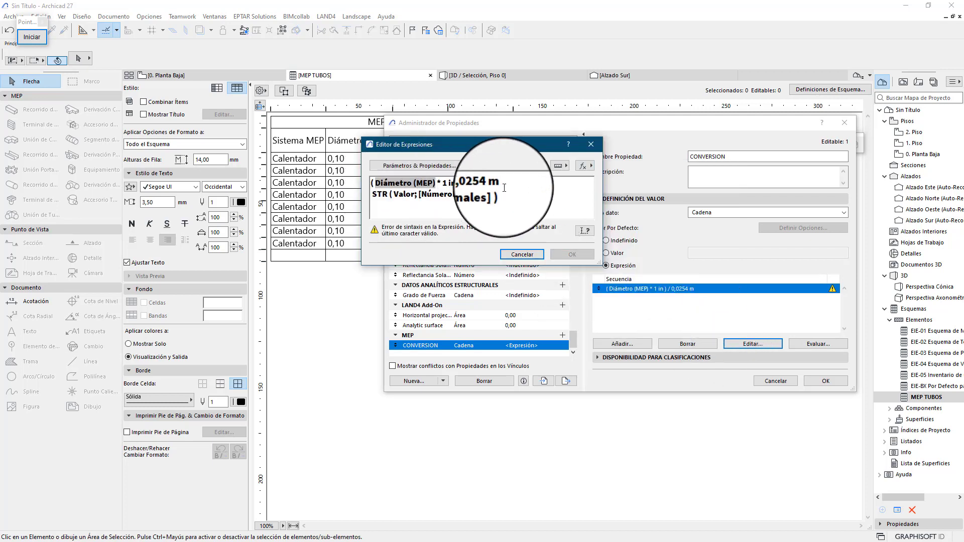
left_click_drag(502, 185, 370, 183)
key("ctrl+c")
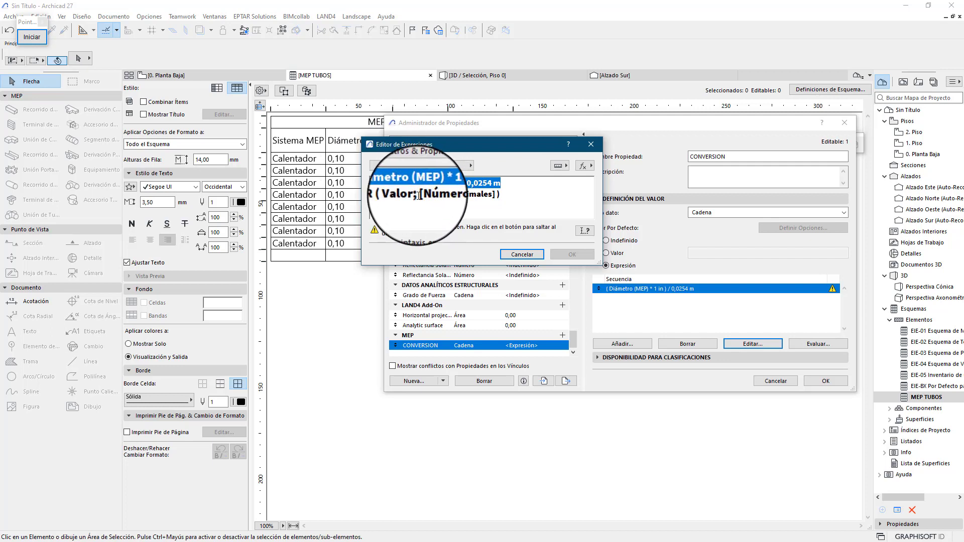
key("Delete")
double_click(393, 199)
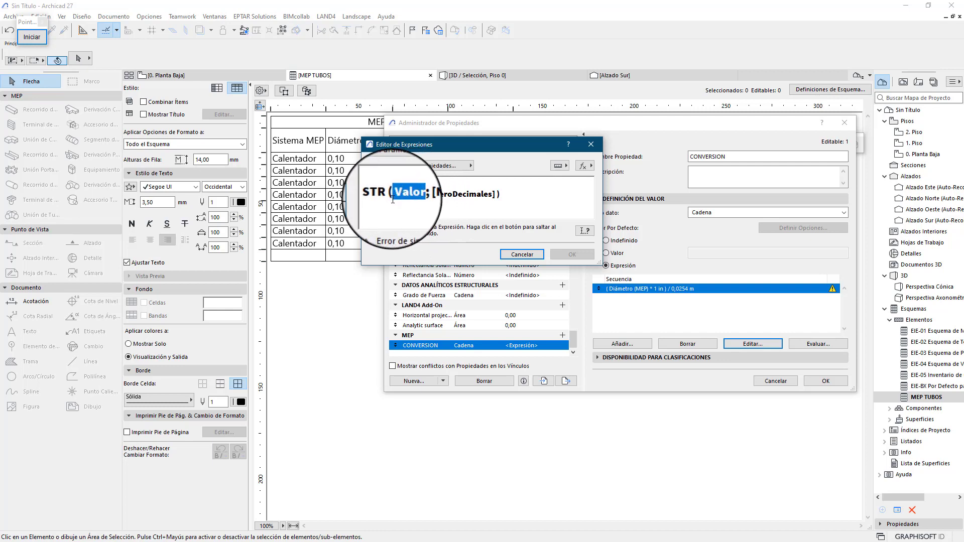
key("ctrl+v")
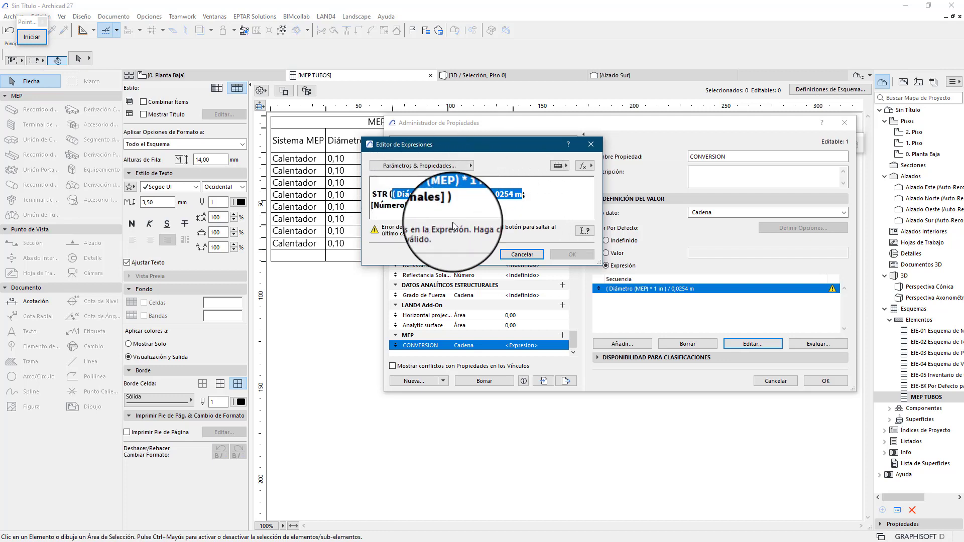
Step: Set the STR decimals to 2 and remove the inch unit, accepting the expression as STR ((Diámetro (MEP) * 1) / 0,0254 m; 2)
left_click_drag(448, 206, 374, 209)
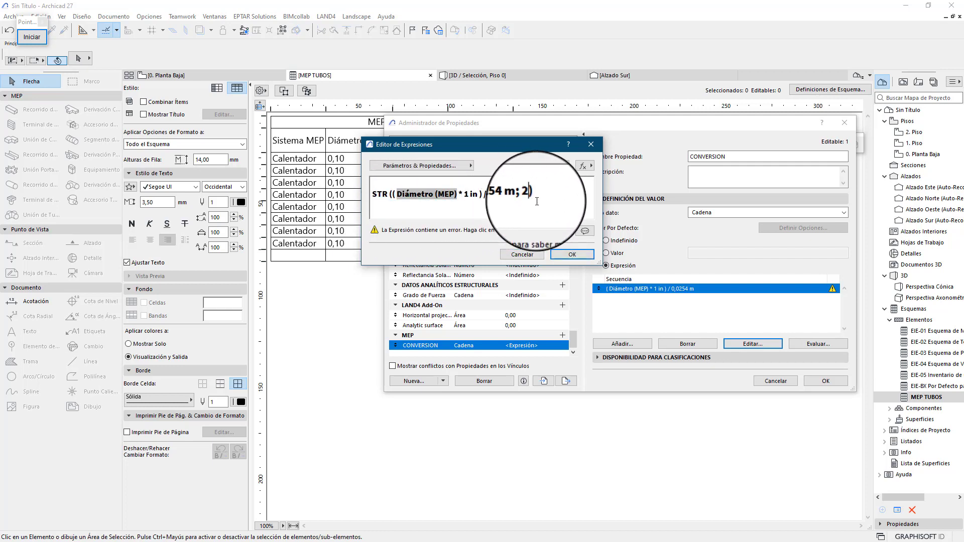
left_click(576, 207)
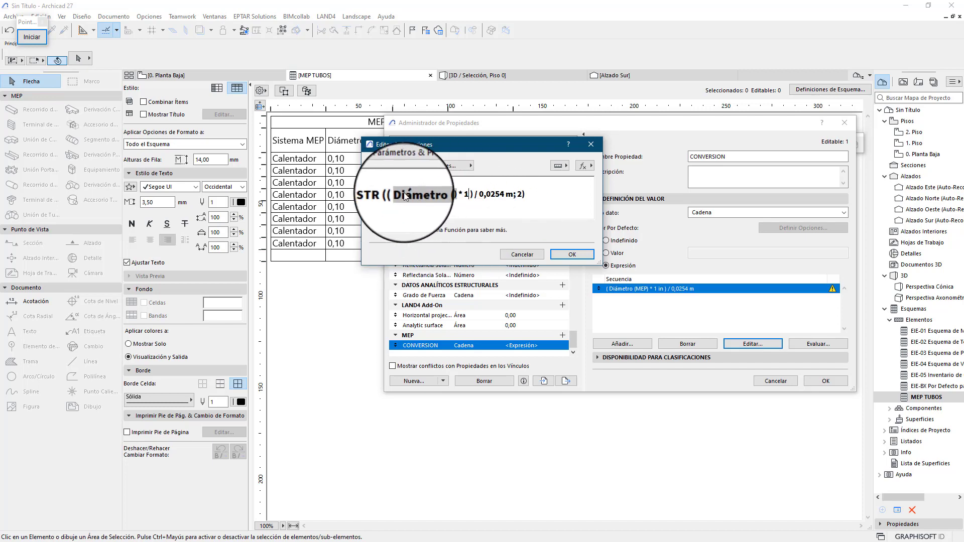
left_click(572, 254)
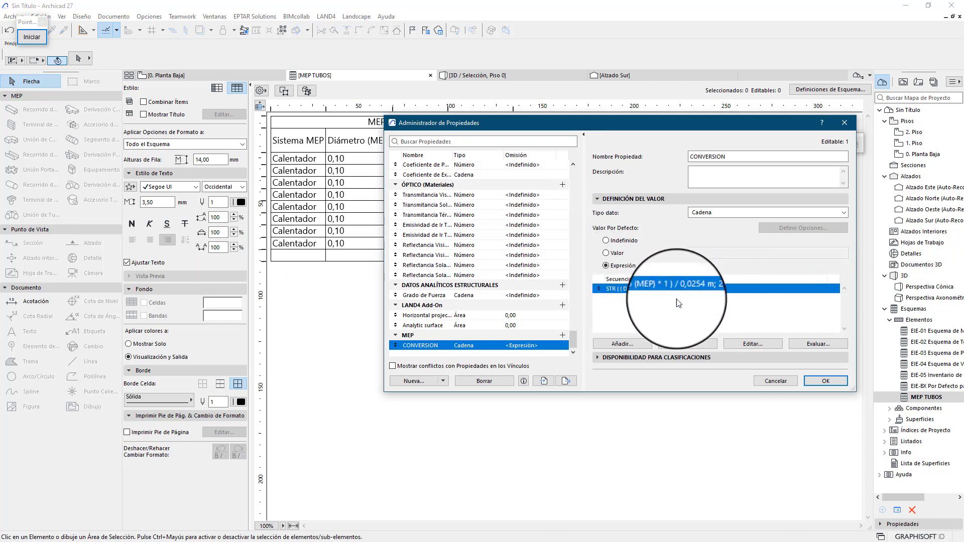
Step: Apply the CONVERSION expression to the schedule, then change its STR decimals to 4
left_click(830, 380)
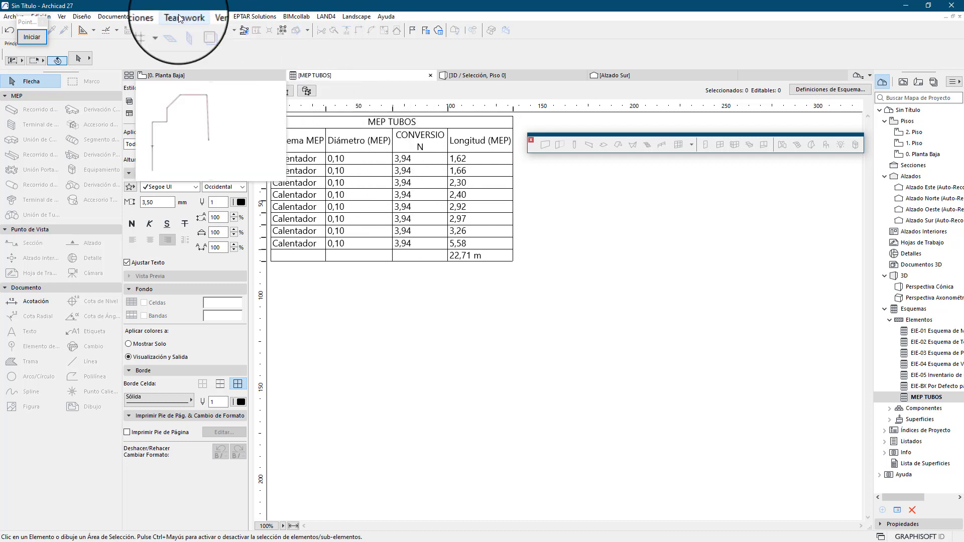
left_click(153, 16)
left_click(190, 42)
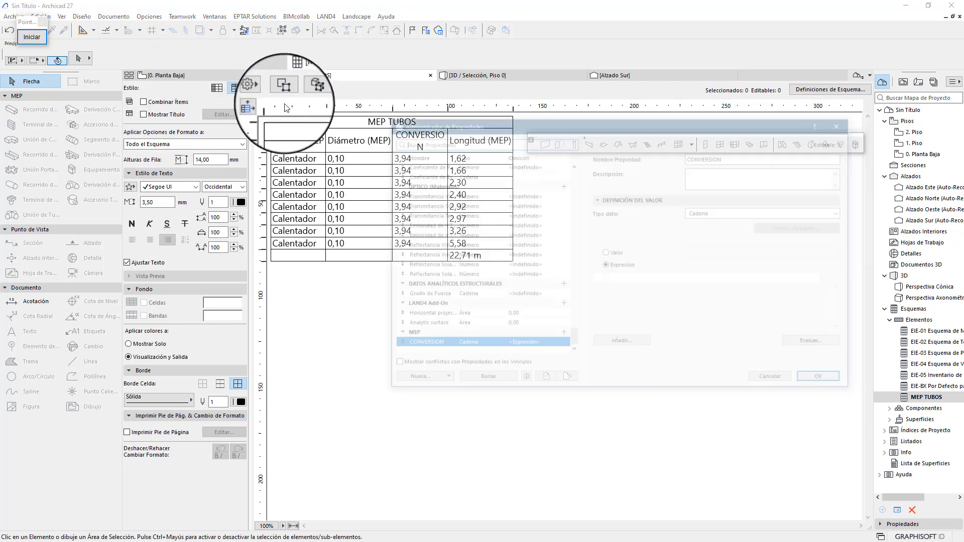
double_click(707, 292)
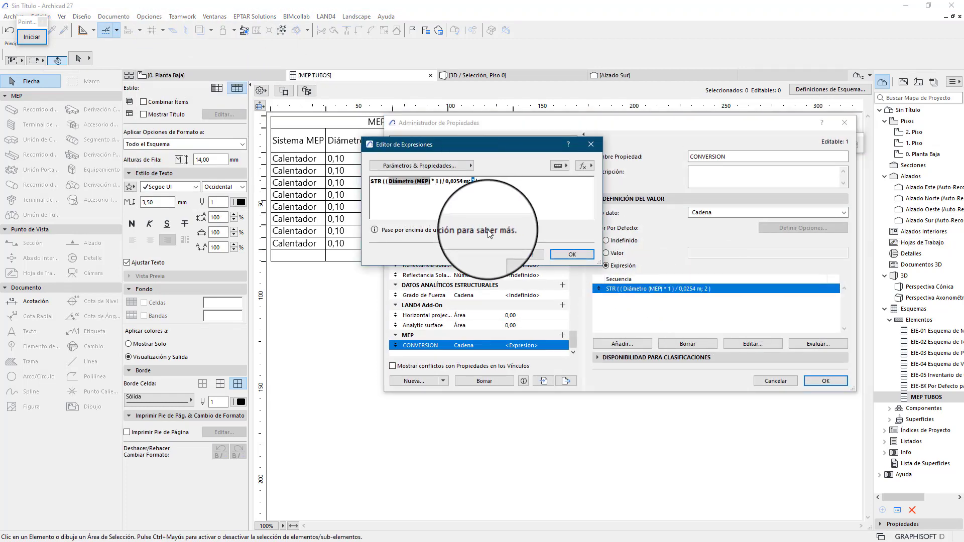
type("4")
left_click(570, 254)
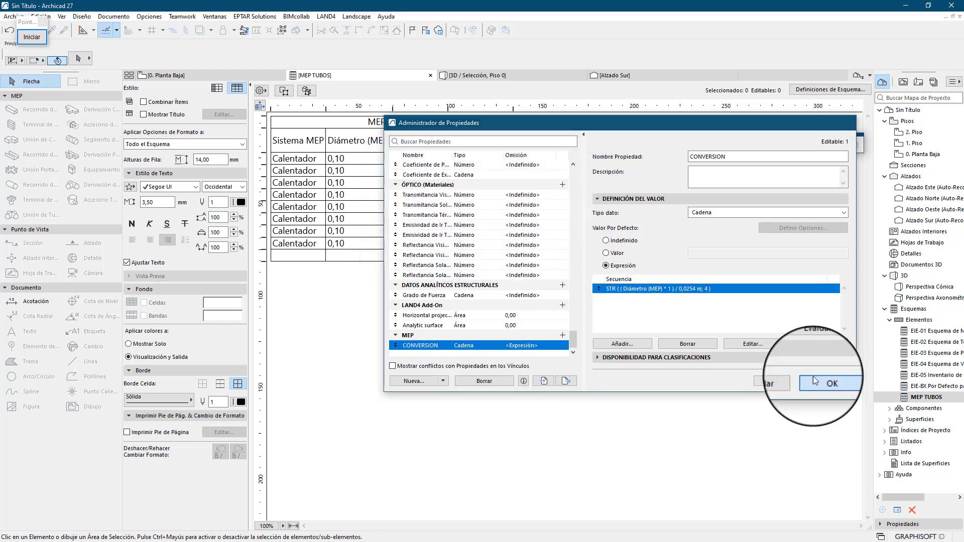
left_click(813, 381)
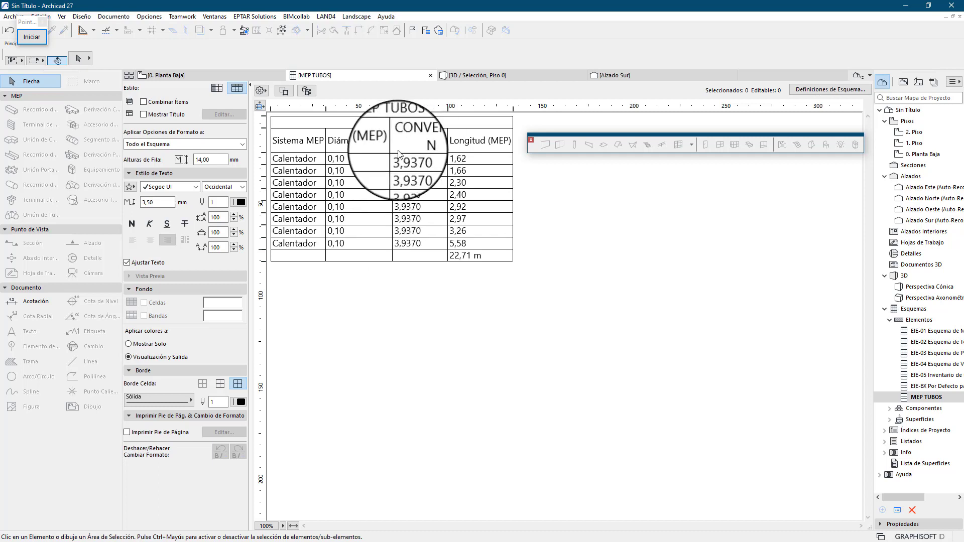
Step: Set the STR decimals in the CONVERSION expression to 0 and apply the change to the schedule
left_click(146, 16)
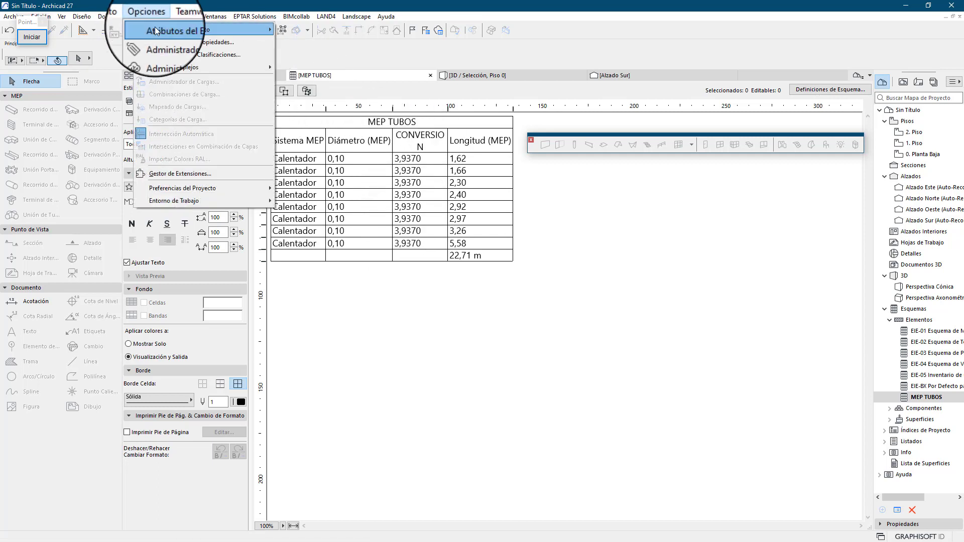
mouse_move(155, 29)
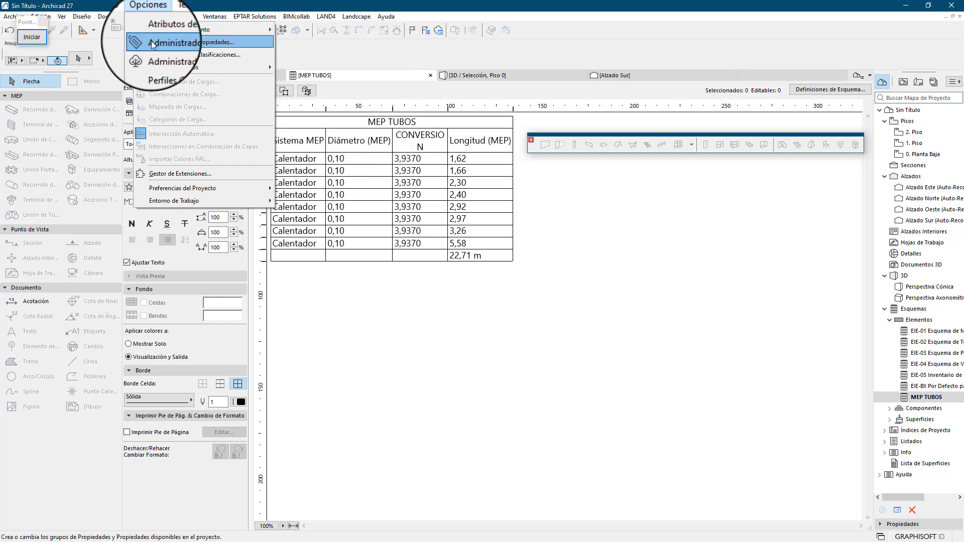
left_click(154, 42)
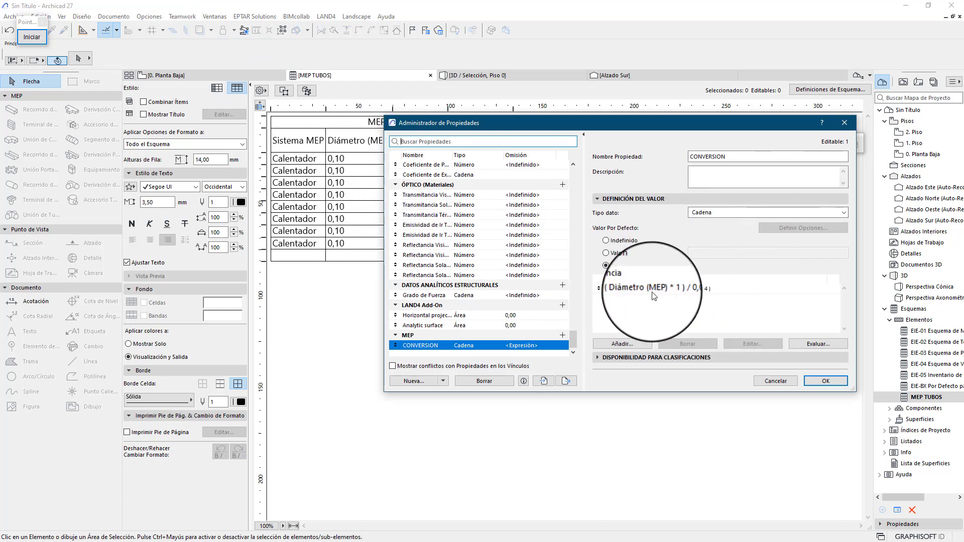
double_click(700, 289)
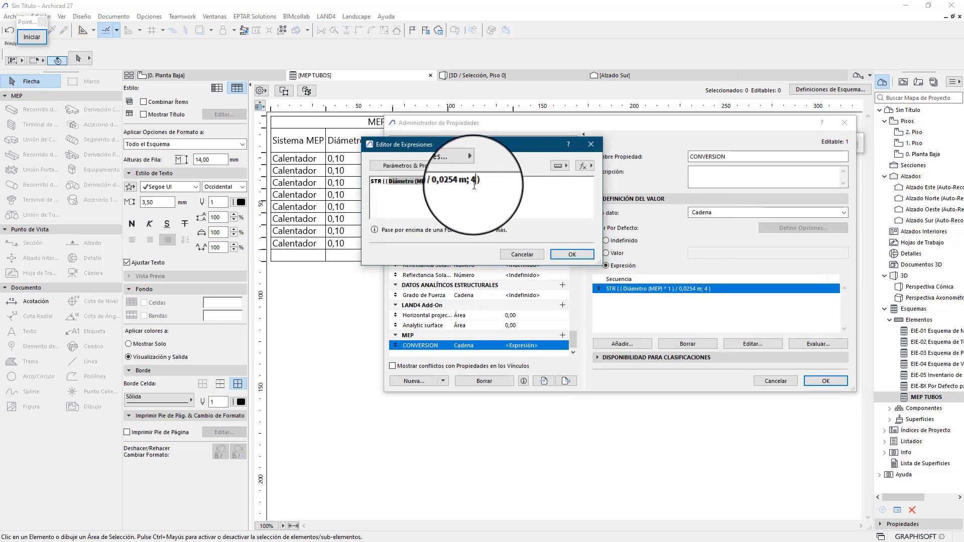
type("0")
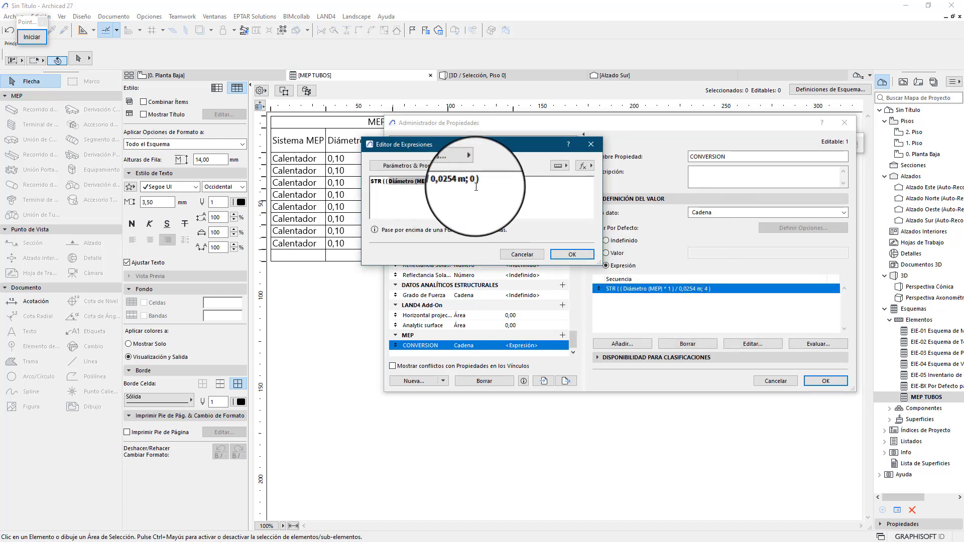
left_click(582, 254)
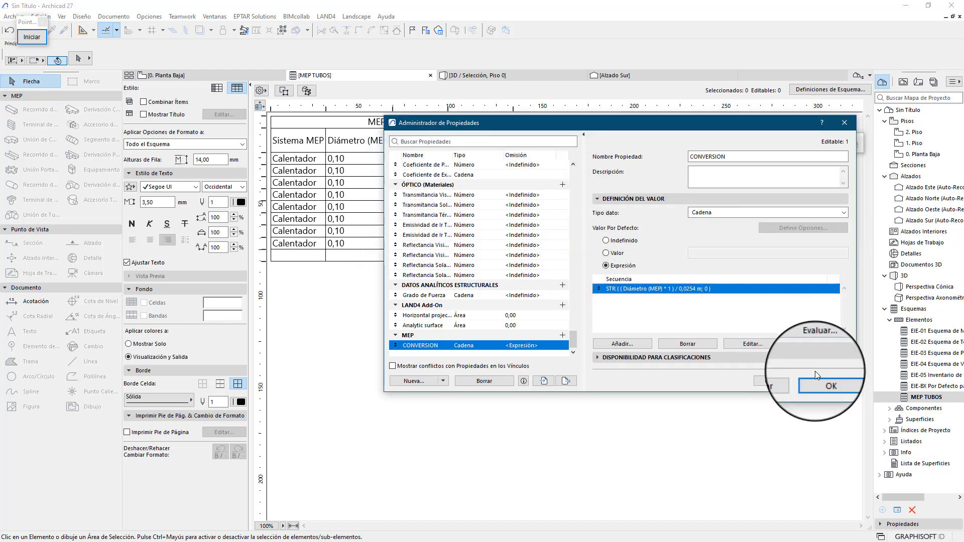
left_click(825, 381)
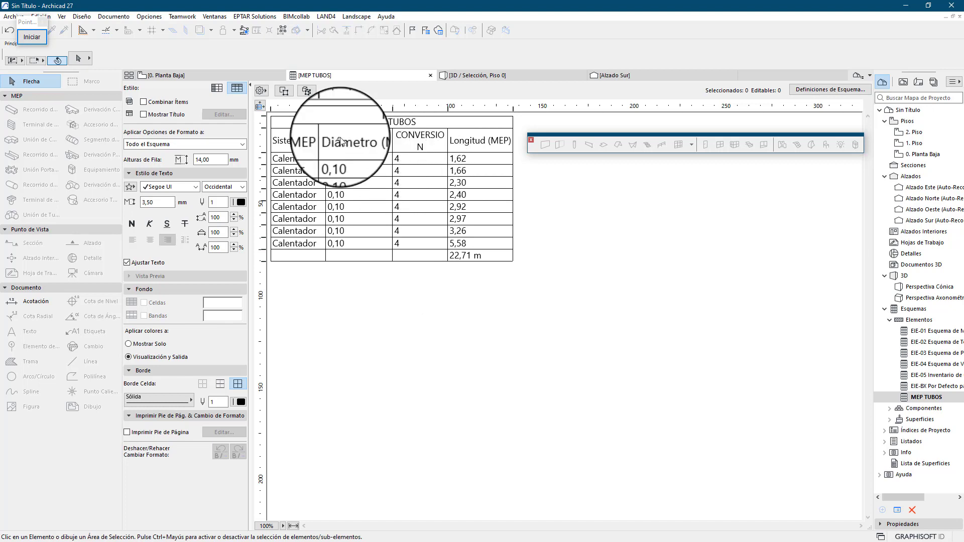
Step: Reopen the CONVERSION expression for editing and add the text function Combinar cadenas [CONCAT] after the STR formula
left_click(150, 16)
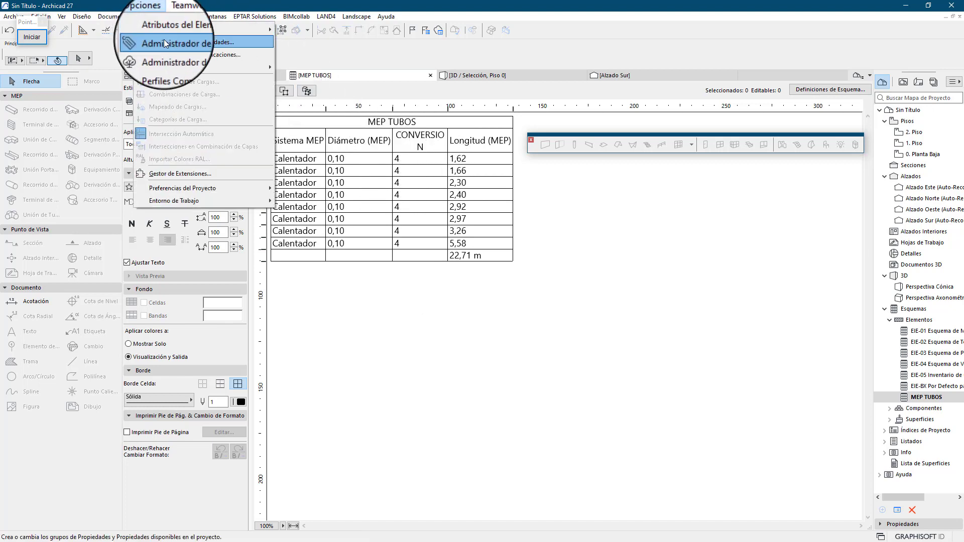
left_click(164, 40)
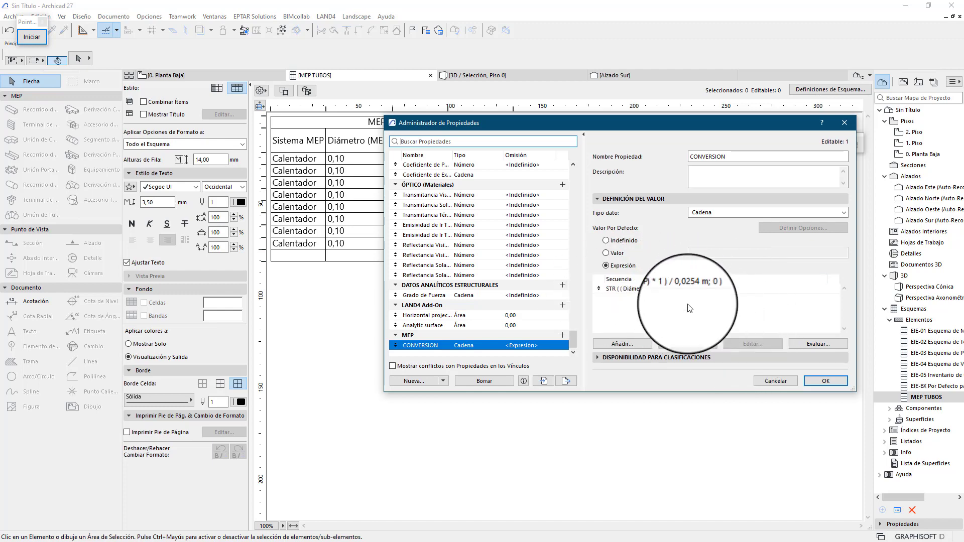
left_click(687, 289)
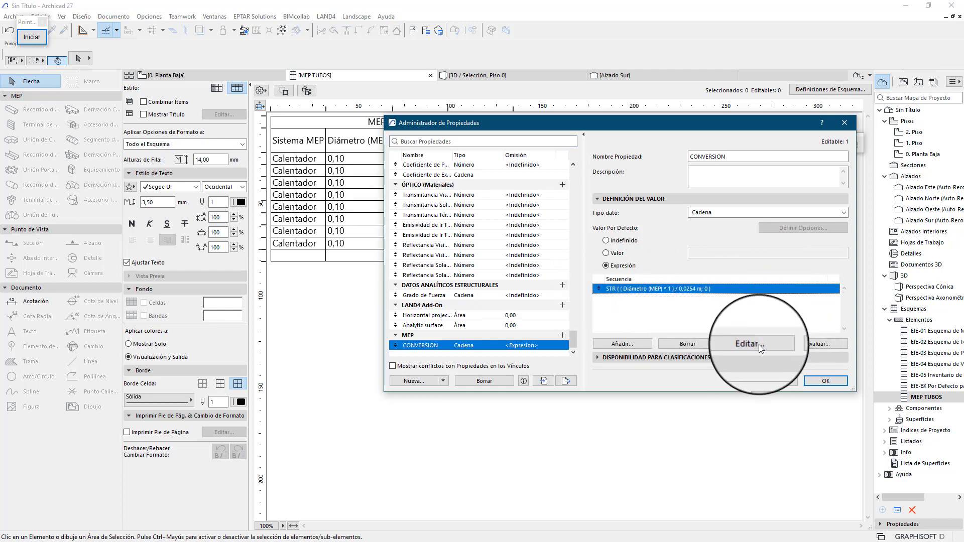
left_click(759, 344)
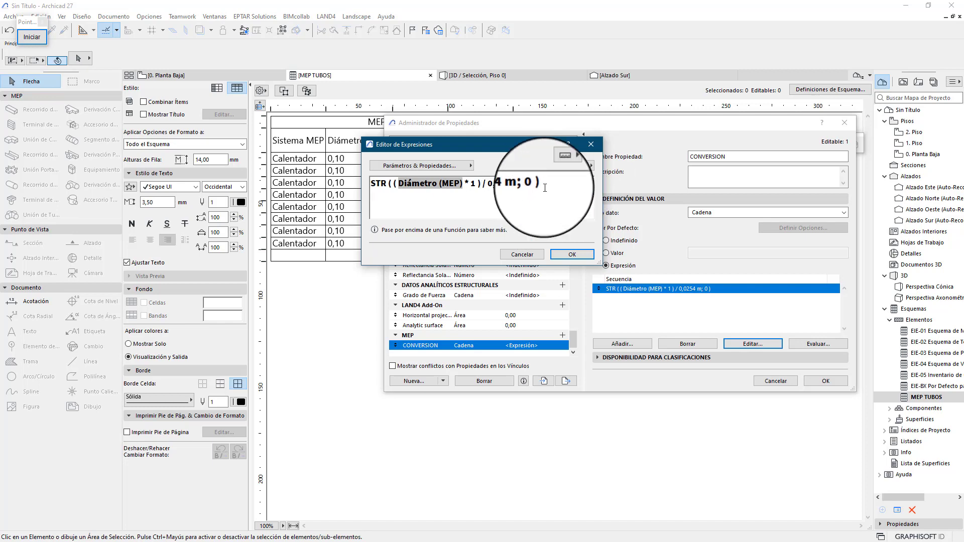
left_click(587, 169)
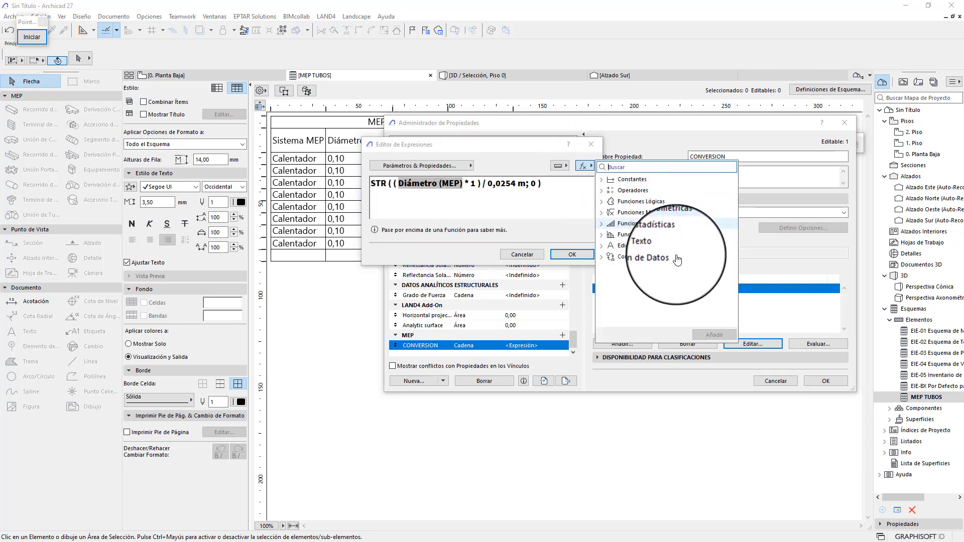
left_click(602, 247)
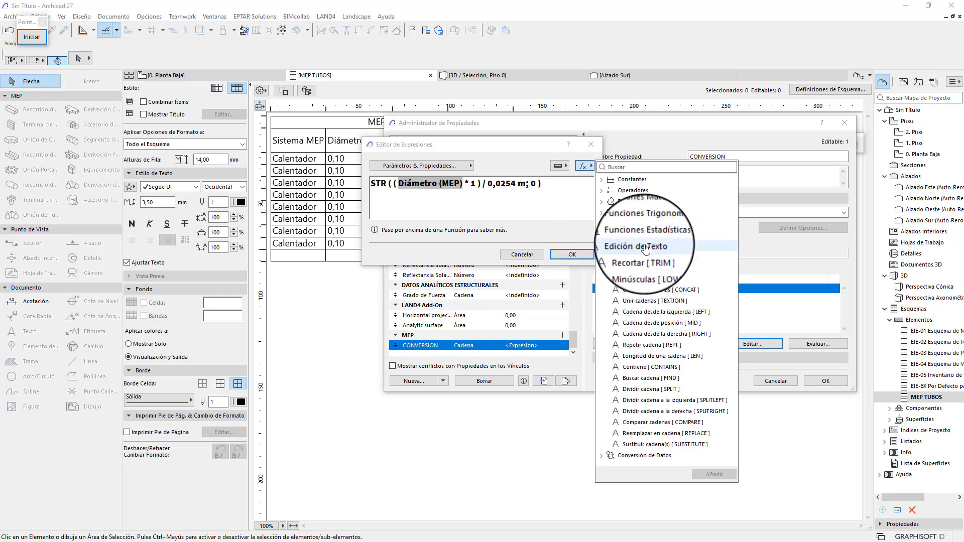
left_click(682, 291)
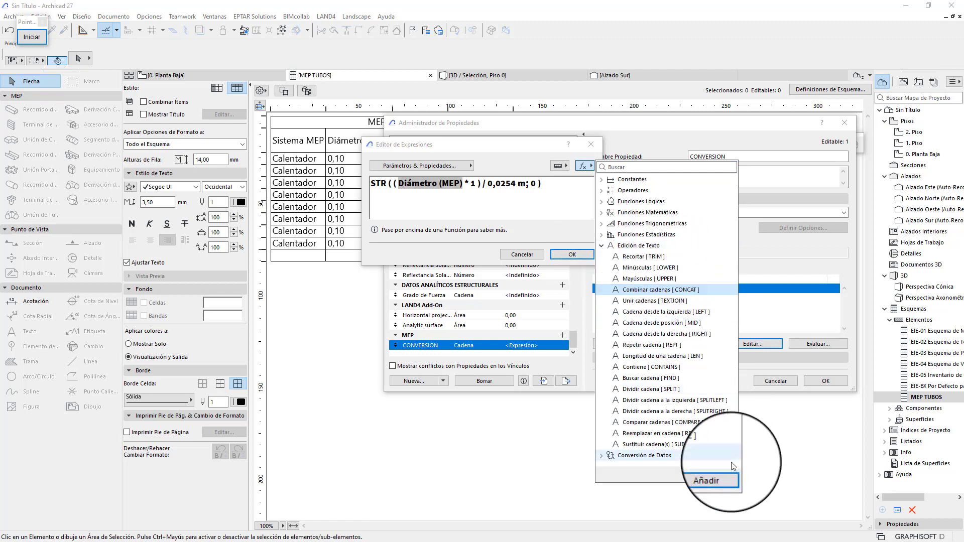
left_click(719, 475)
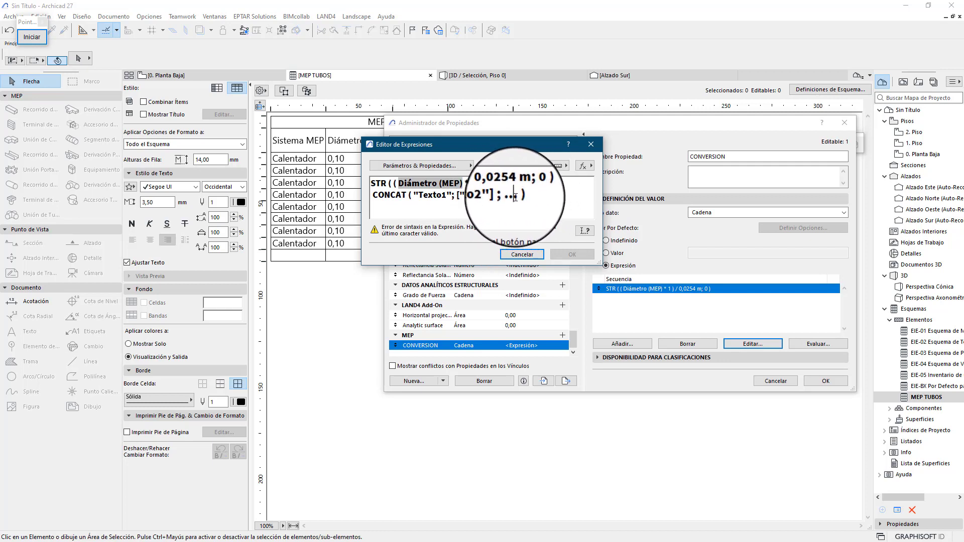
Step: Remove the trailing ellipsis argument and the square brackets around "Texto2" in the CONCAT function
left_click_drag(515, 198, 501, 201)
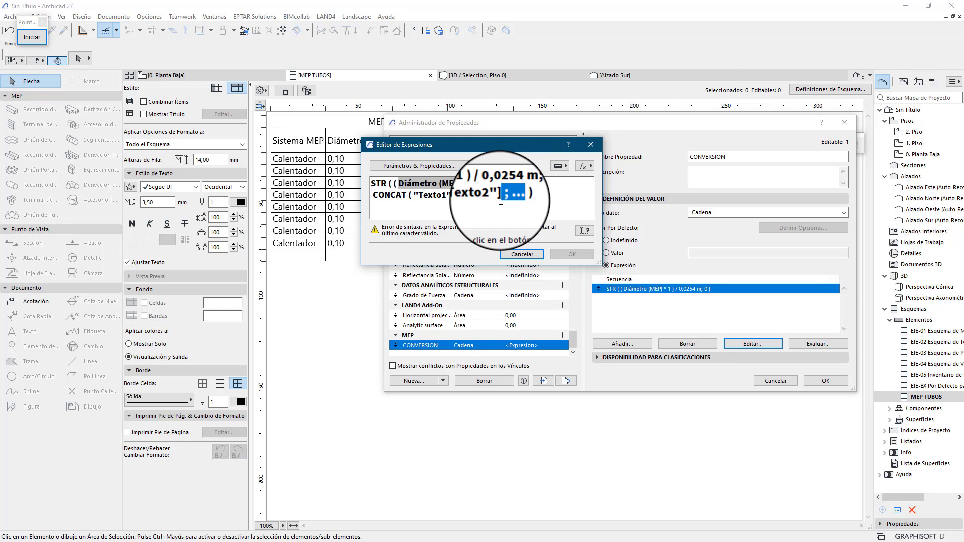
key("Delete")
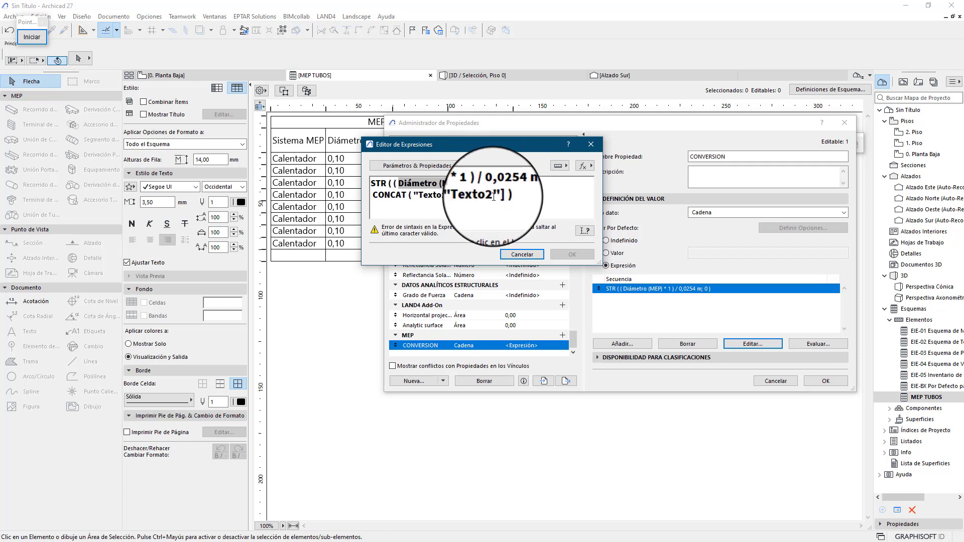
left_click(463, 197)
key("BackSpace")
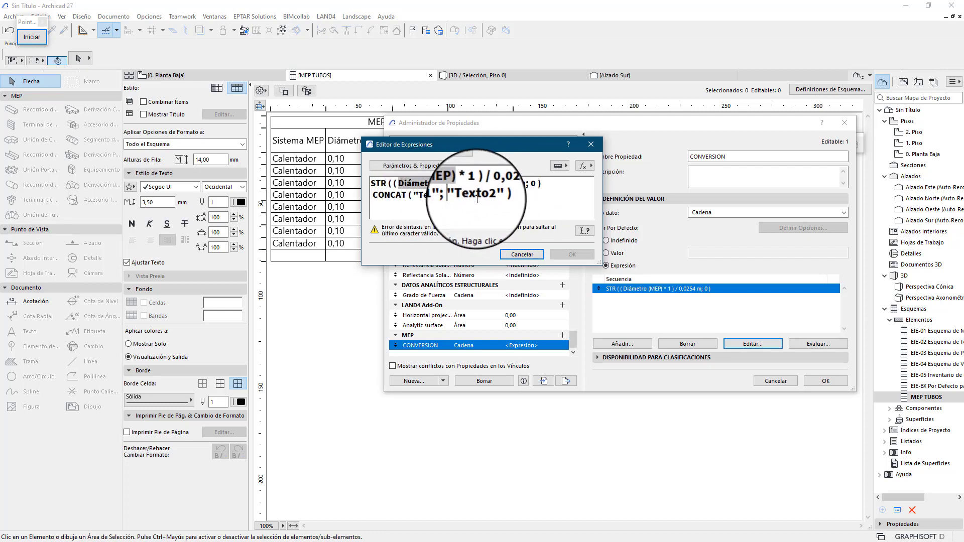
Step: Move the whole STR formula into CONCAT as its first argument, replacing "Texto1"
left_click_drag(543, 183, 366, 184)
key("ctrl+c")
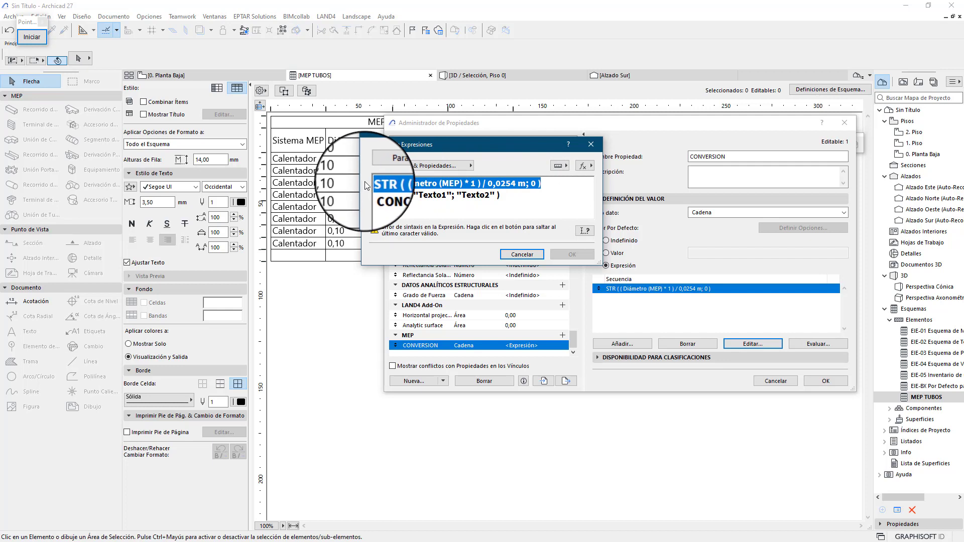
key("Delete")
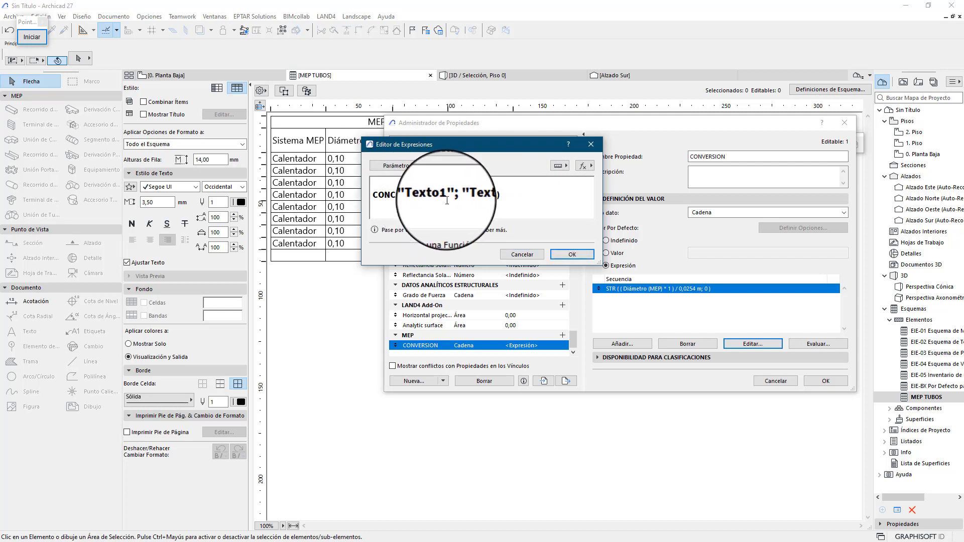
left_click_drag(453, 193, 417, 199)
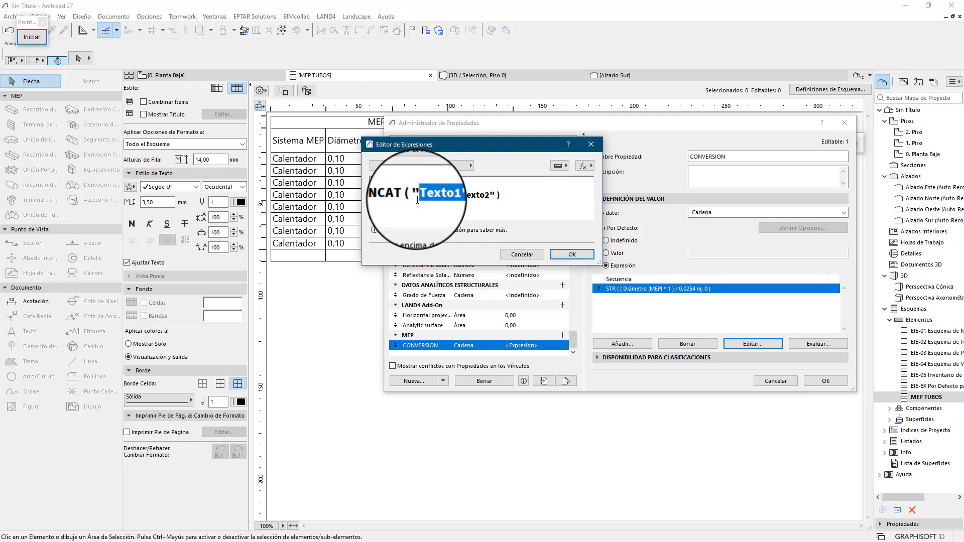
key("ctrl+v")
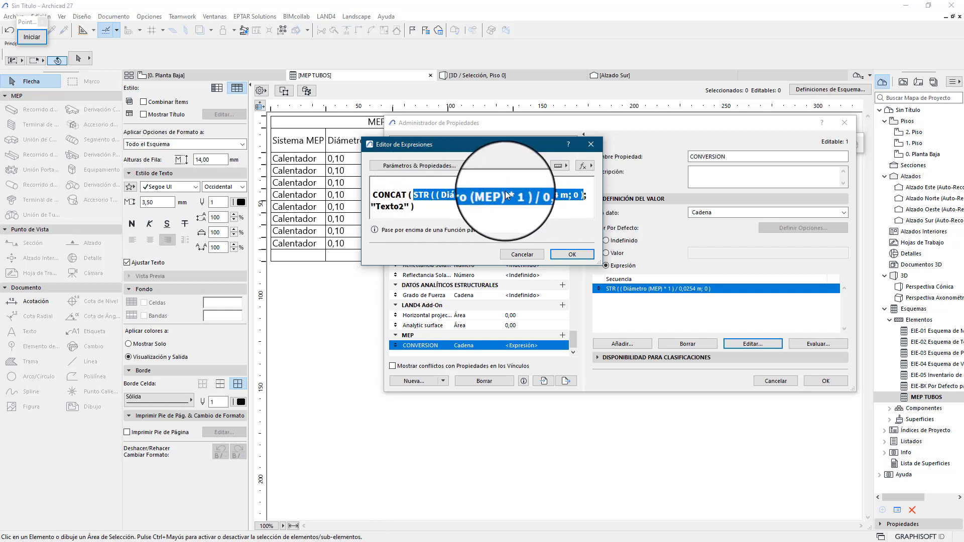
Step: Replace Texto2 in CONCAT with in as the unit suffix and apply the CONVERSION expression to the schedule
left_click(387, 207)
left_click_drag(403, 206, 378, 214)
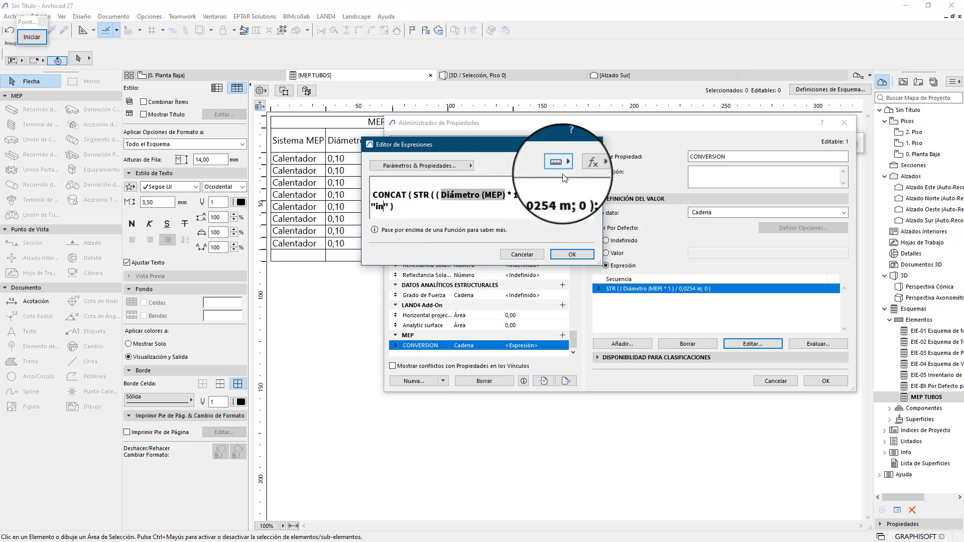
left_click(575, 254)
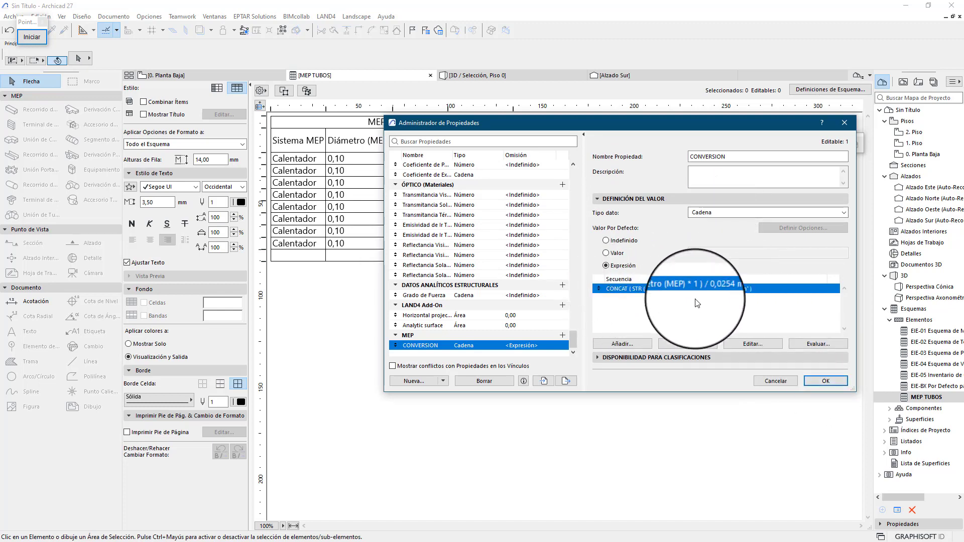
left_click(823, 382)
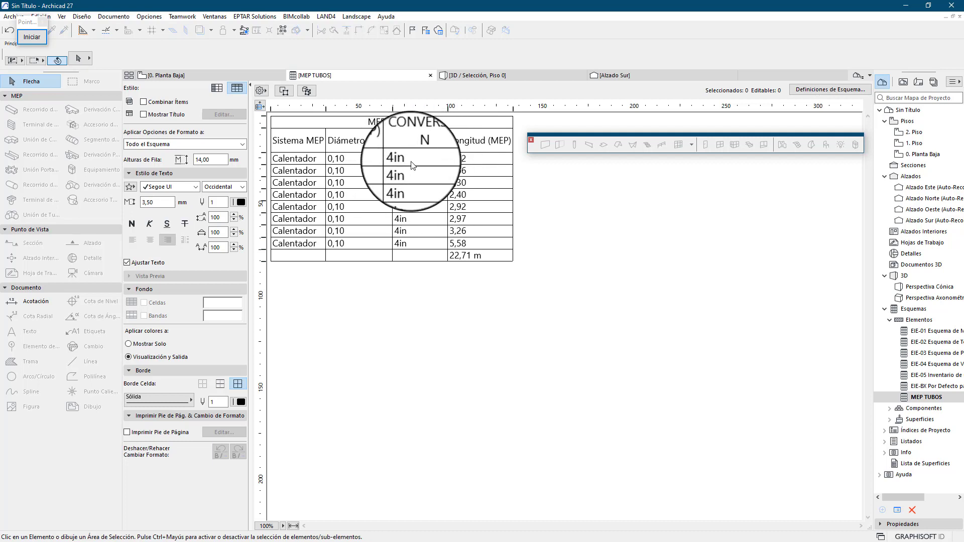
Step: Reopen the CONVERSION expression and delete the in suffix between the quotation marks of CONCAT's second argument
left_click(146, 16)
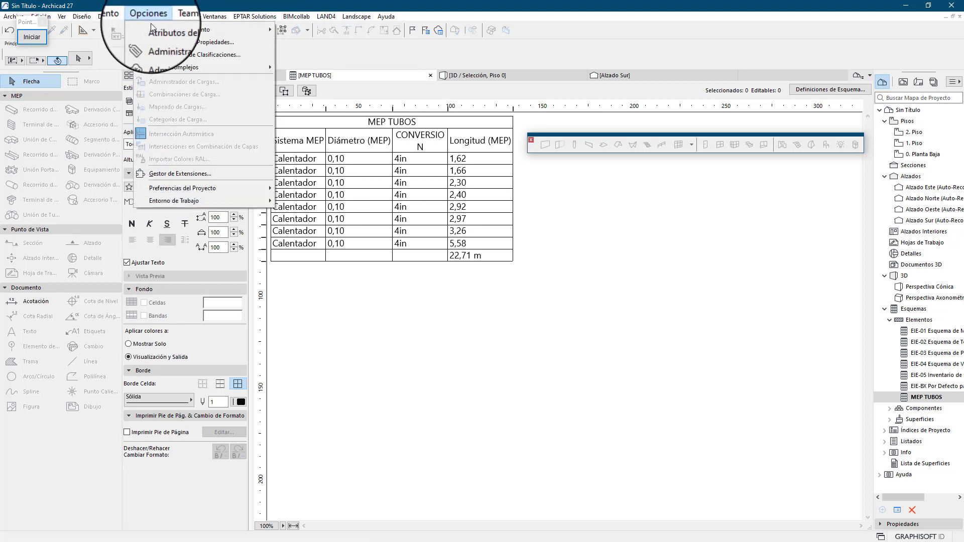
left_click(187, 43)
double_click(718, 289)
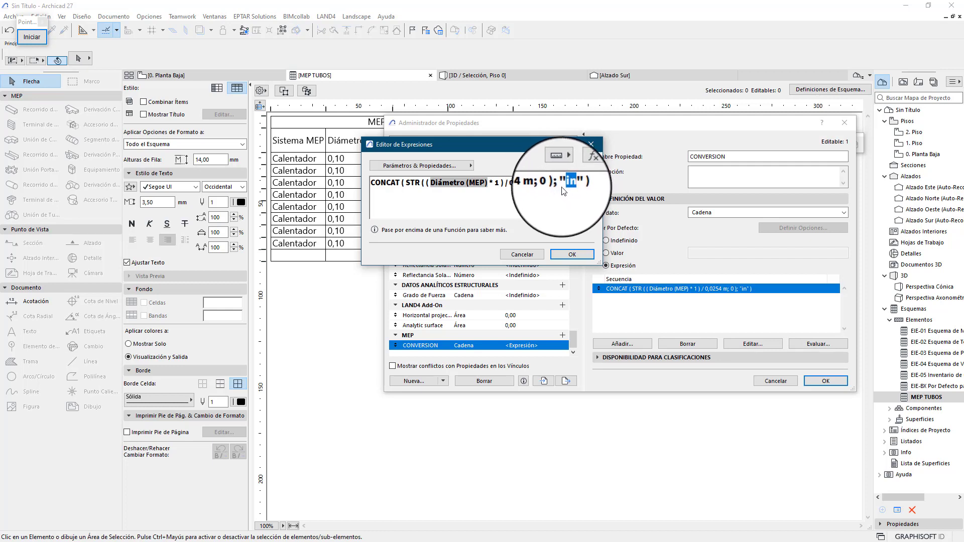
key("BackSpace")
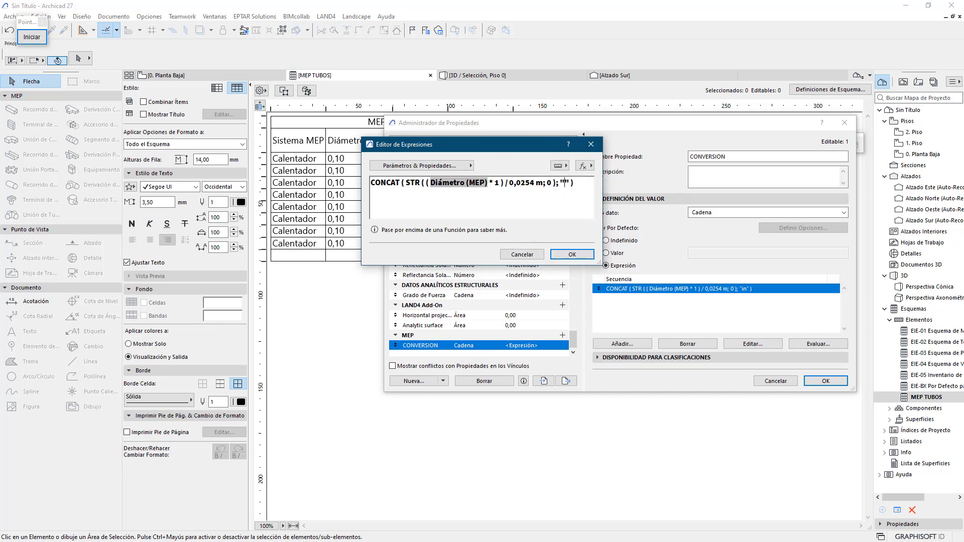
Step: Copy the ″ inch symbol from the Notepad notes between the quotation marks of CONCAT's second argument and apply the CONVERSION expression to the schedule
key("alt+Tab")
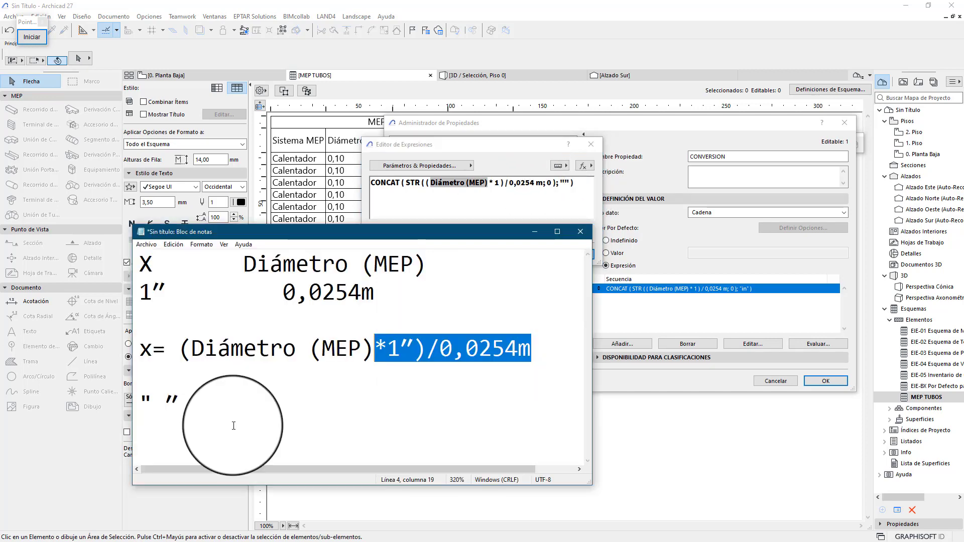
left_click(167, 400)
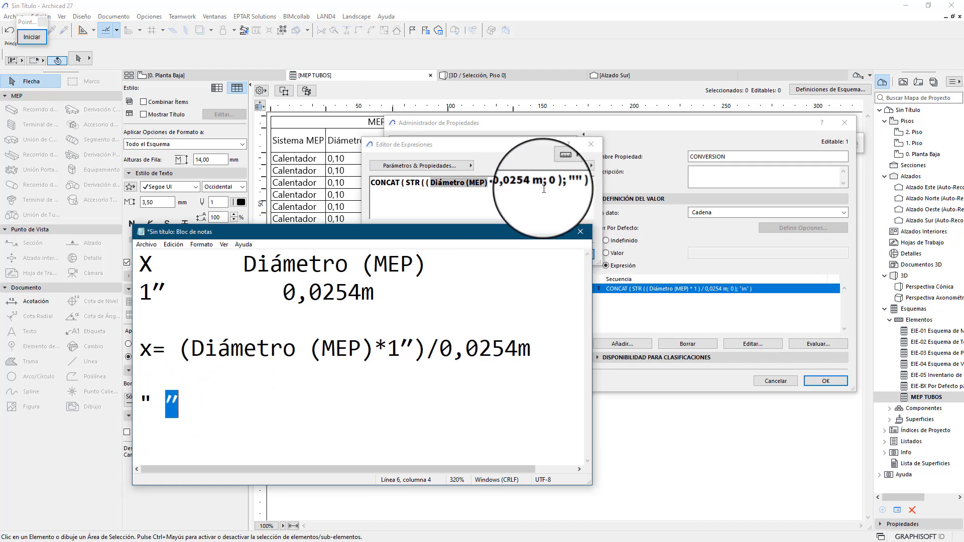
left_click(566, 183)
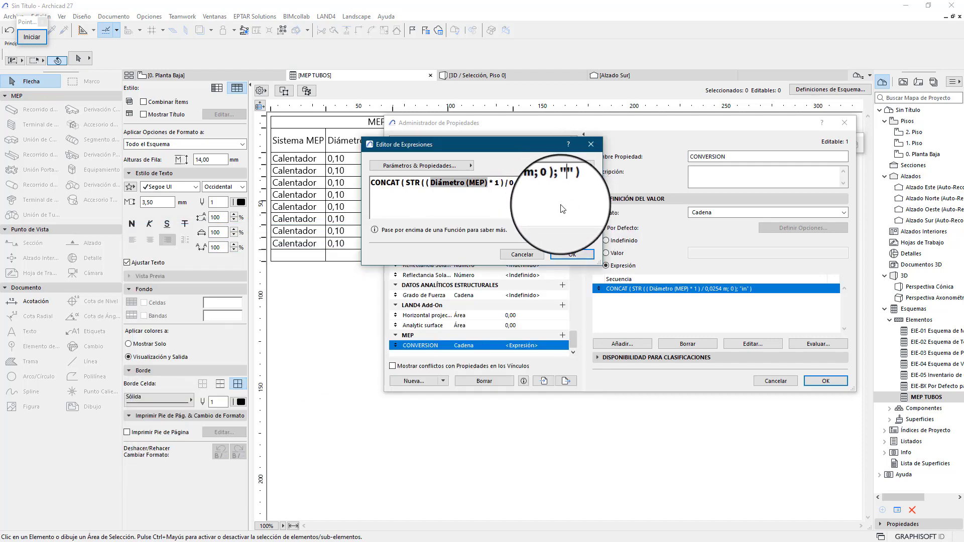
type("\"")
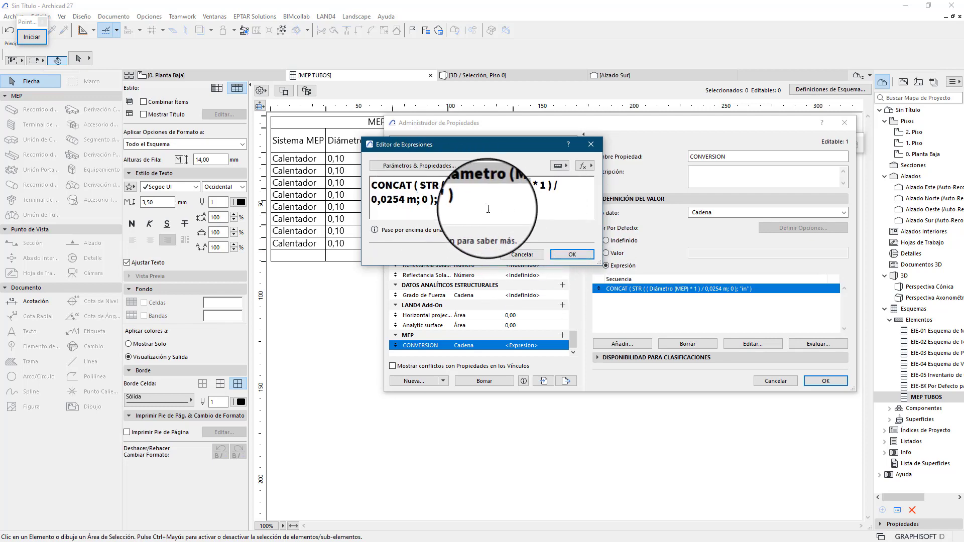
left_click(574, 254)
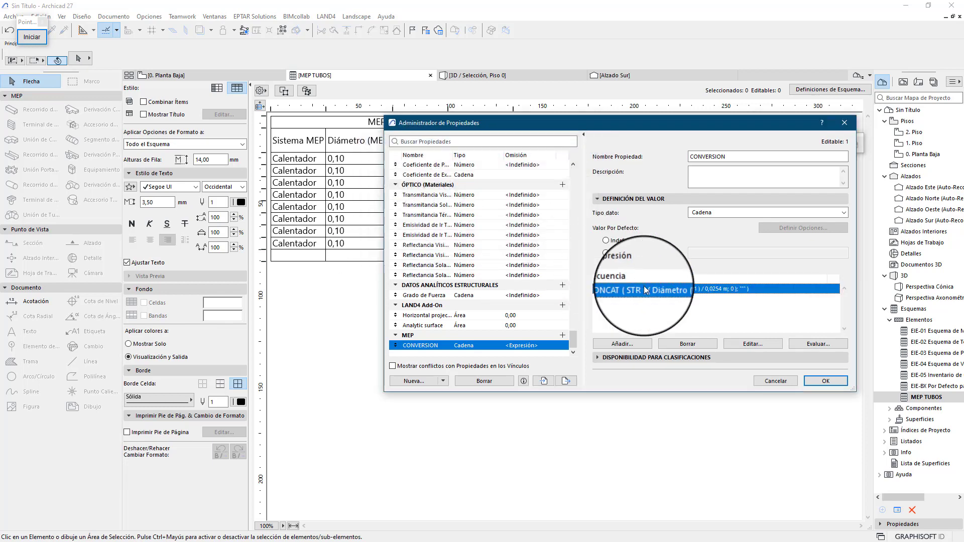
left_click(833, 382)
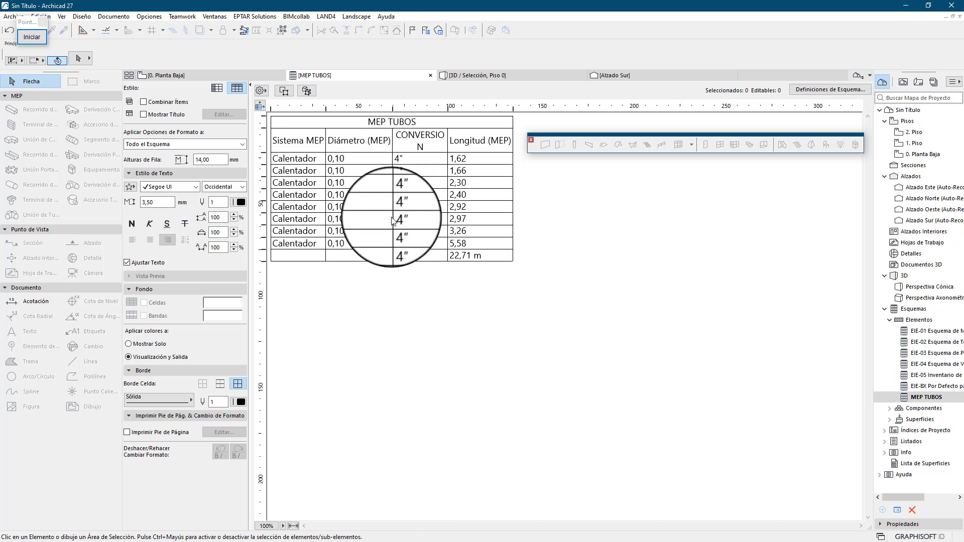
Step: Start a text block in empty space on the 0. Planta Baja floor plan and open the special character map
left_click(203, 76)
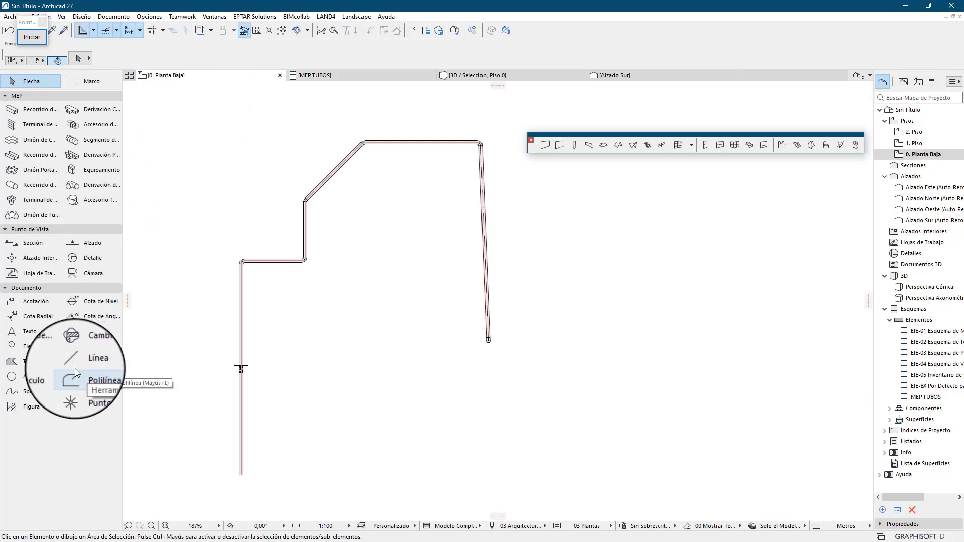
left_click(30, 331)
left_click(247, 168)
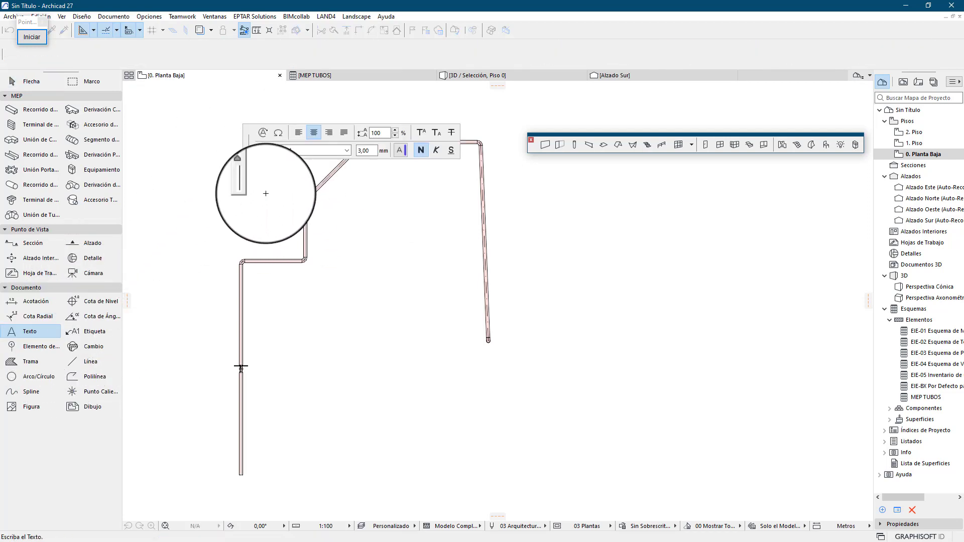
left_click(279, 132)
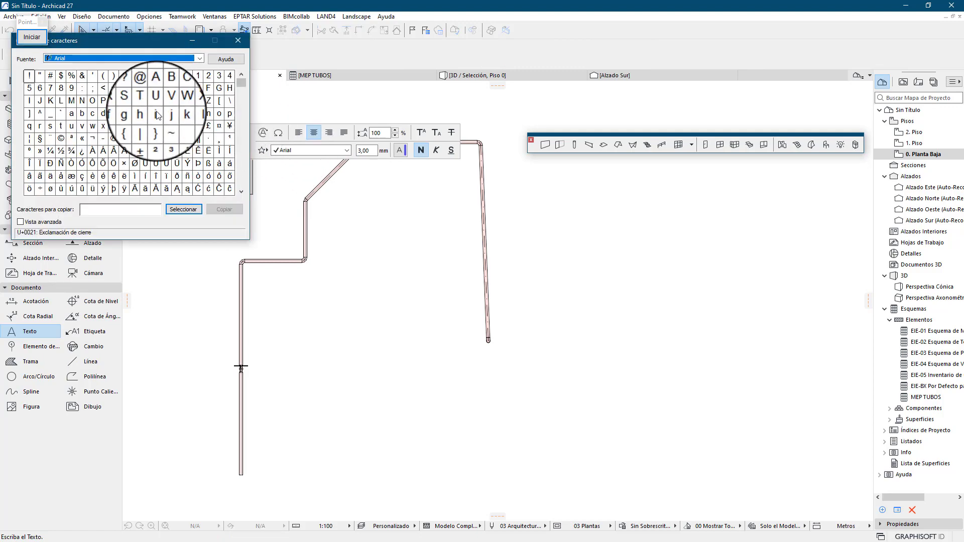
Step: Examine the basic Arial symbols in the character map for a mark usable as the inch suffix
left_click(40, 75)
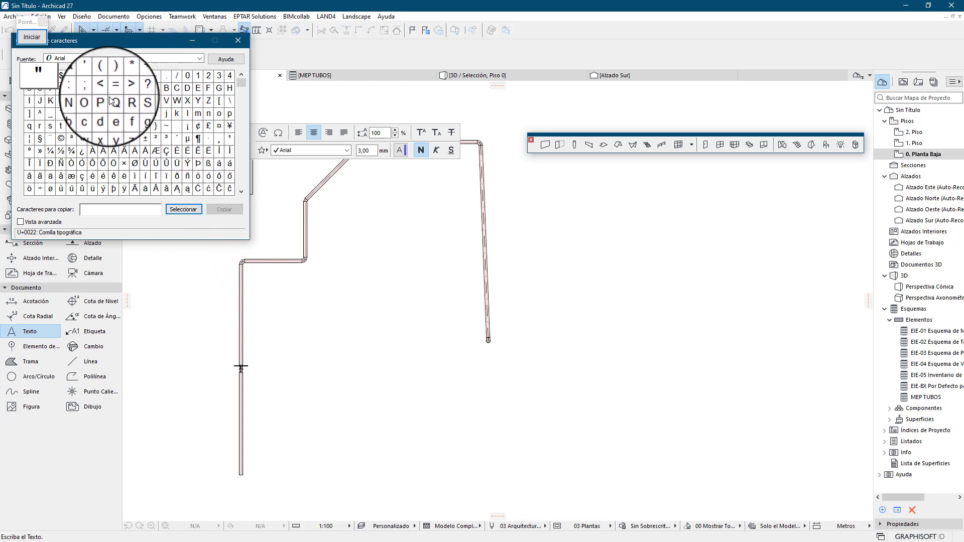
left_click(124, 88)
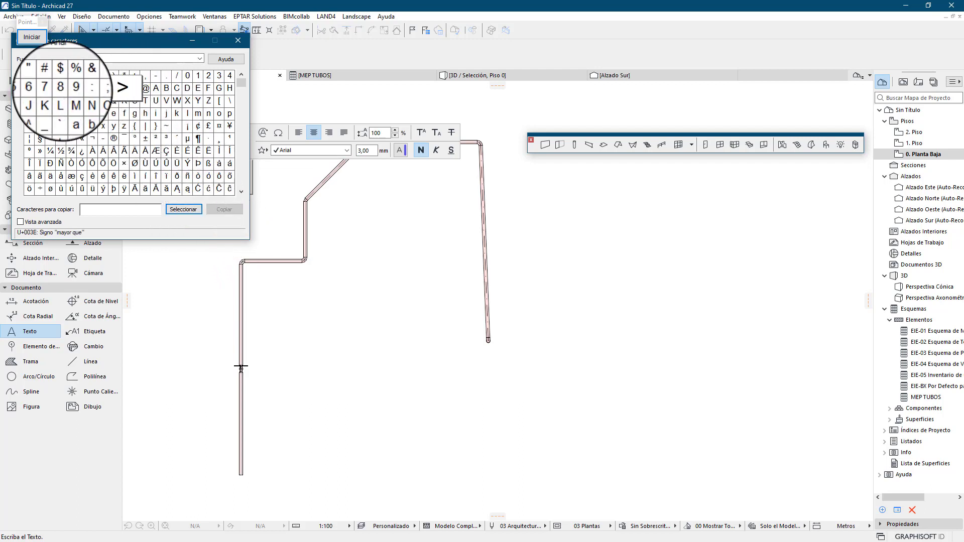
left_click(61, 90)
left_click(105, 110)
left_click(52, 116)
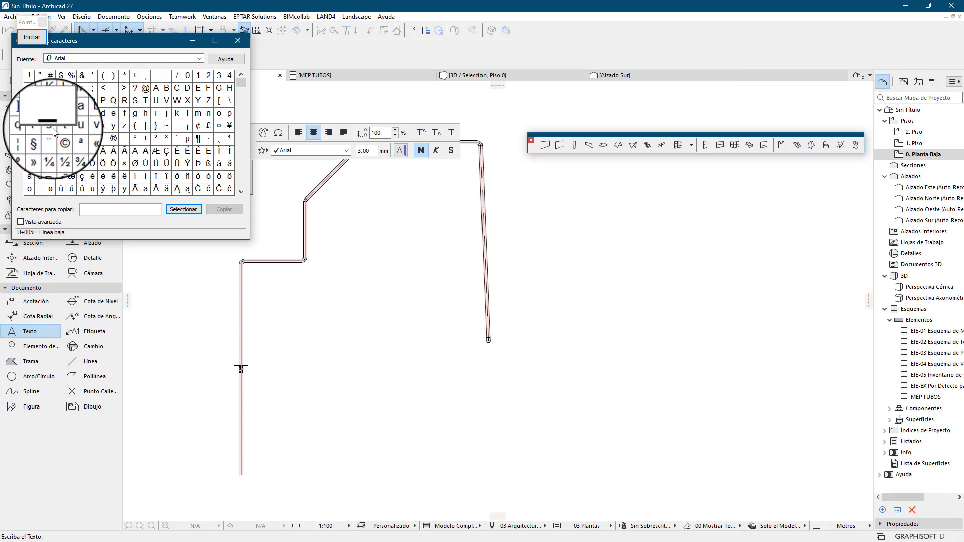
left_click(103, 138)
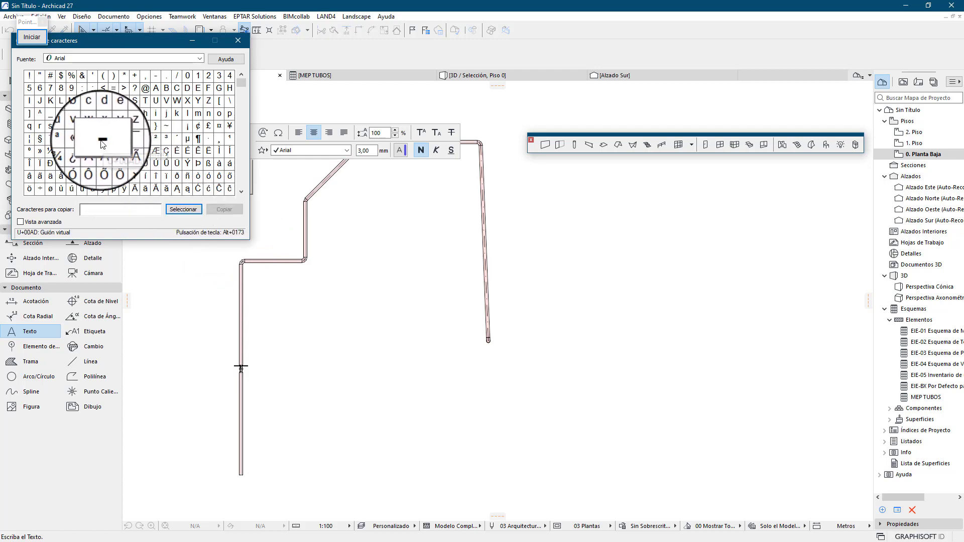
left_click(166, 164)
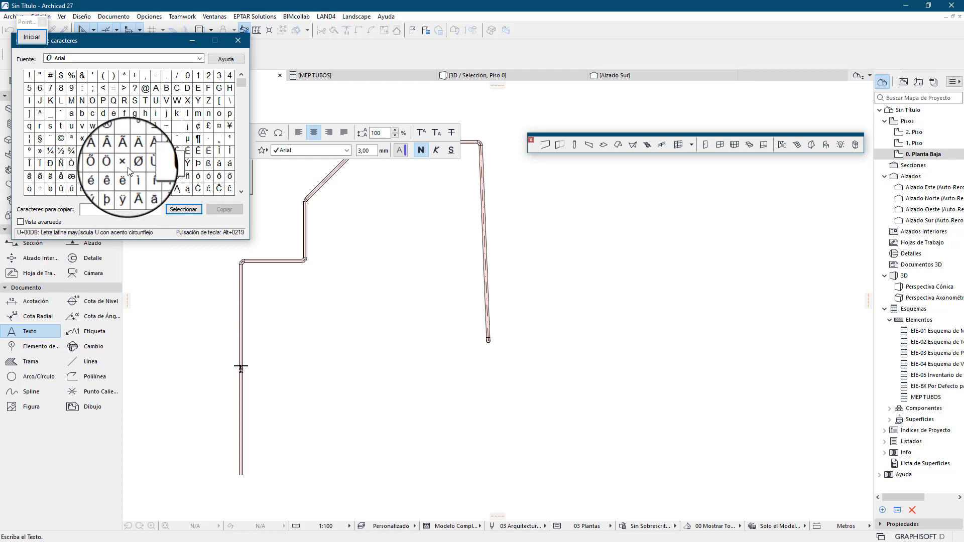
left_click(124, 126)
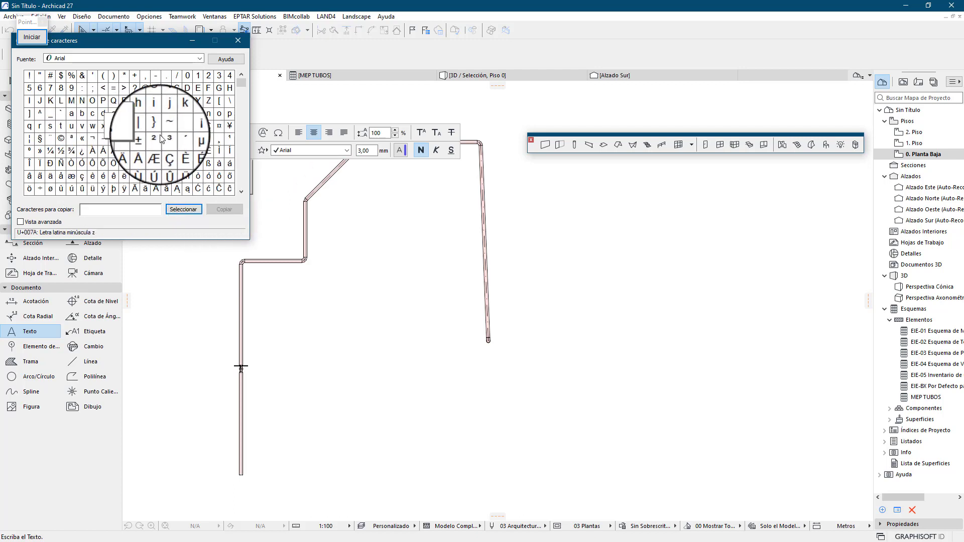
left_click(40, 76)
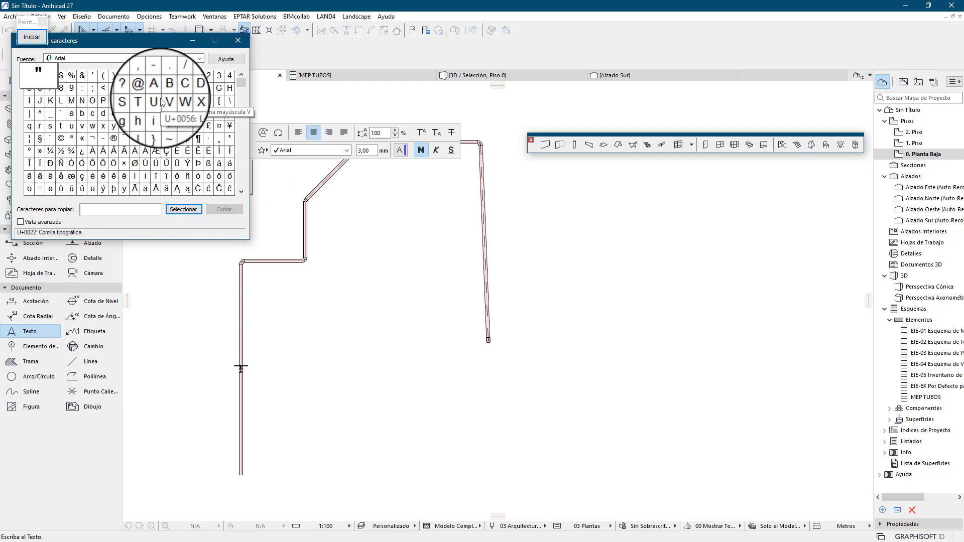
Step: Copy the double prime character (U+2033) from the Arial character map, then close the map and leave the empty text block
left_click_drag(243, 87, 238, 161)
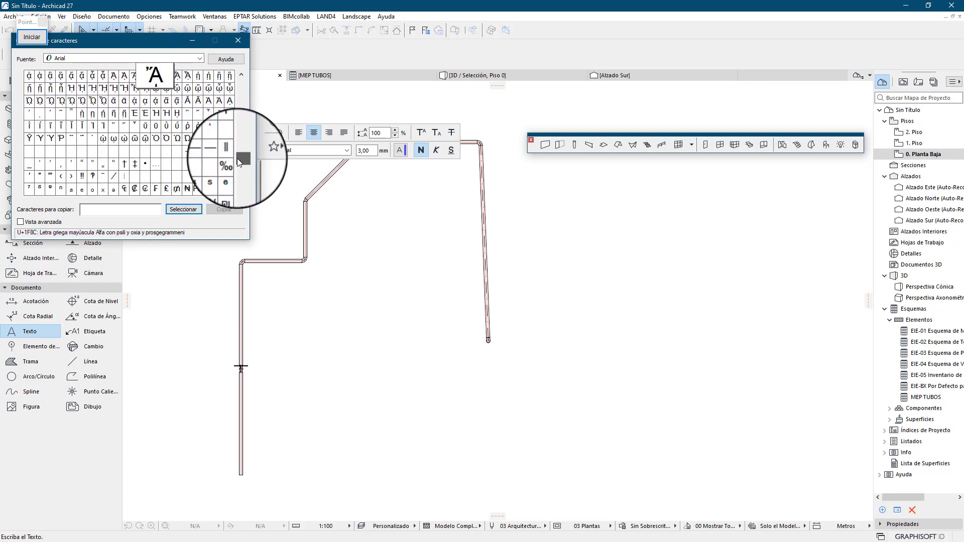
left_click(50, 176)
left_click(39, 163)
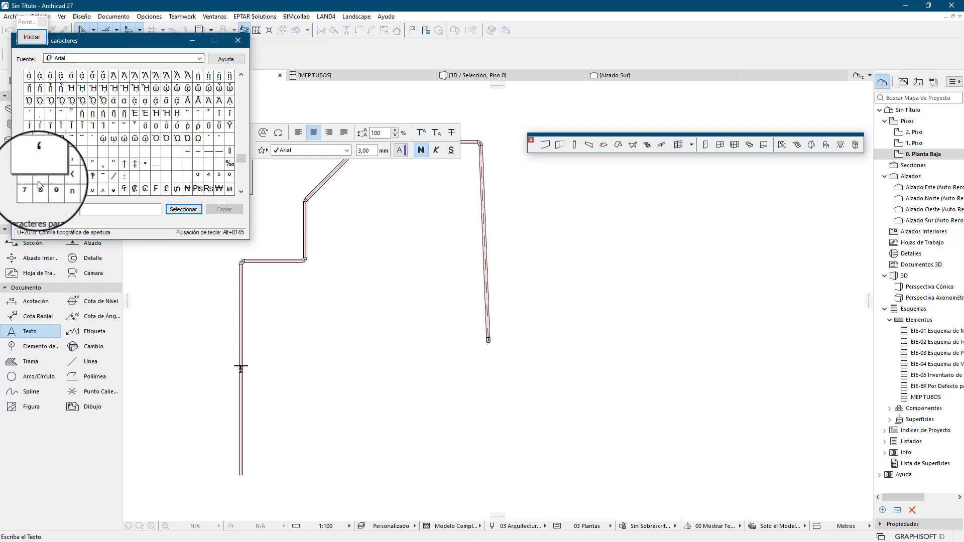
left_click(40, 174)
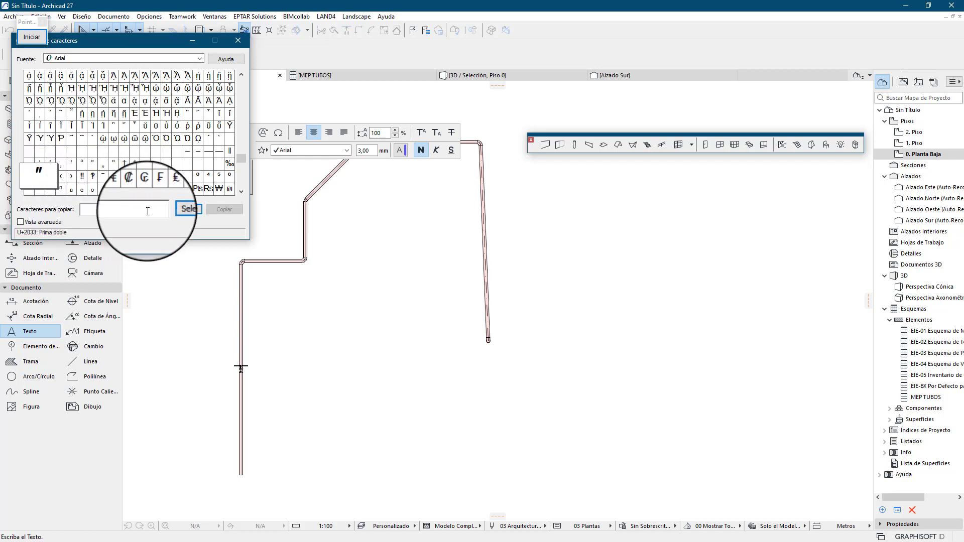
left_click(178, 207)
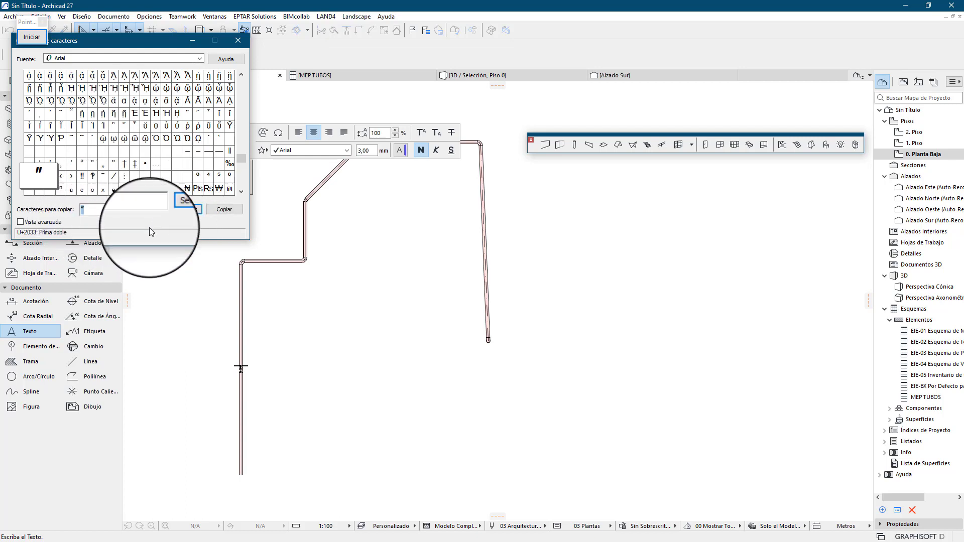
left_click(226, 211)
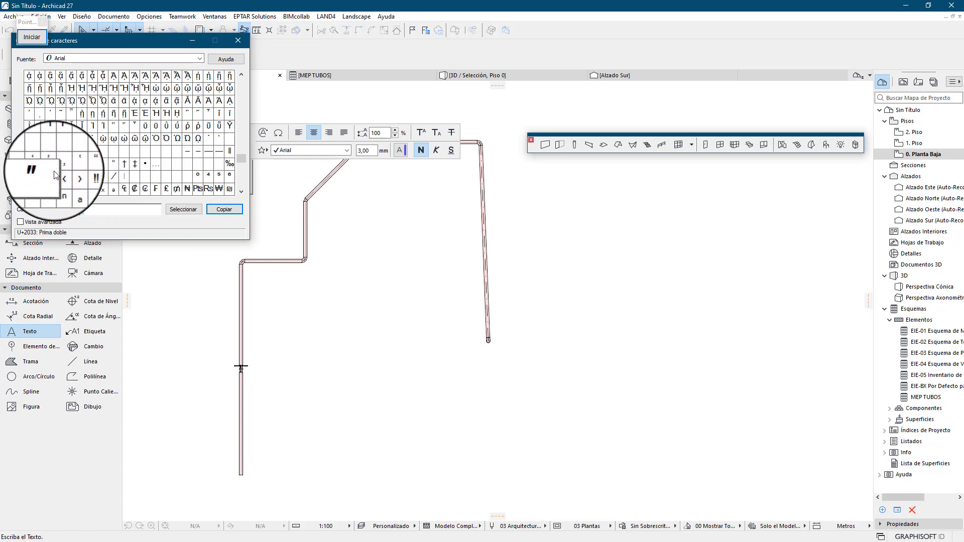
double_click(56, 175)
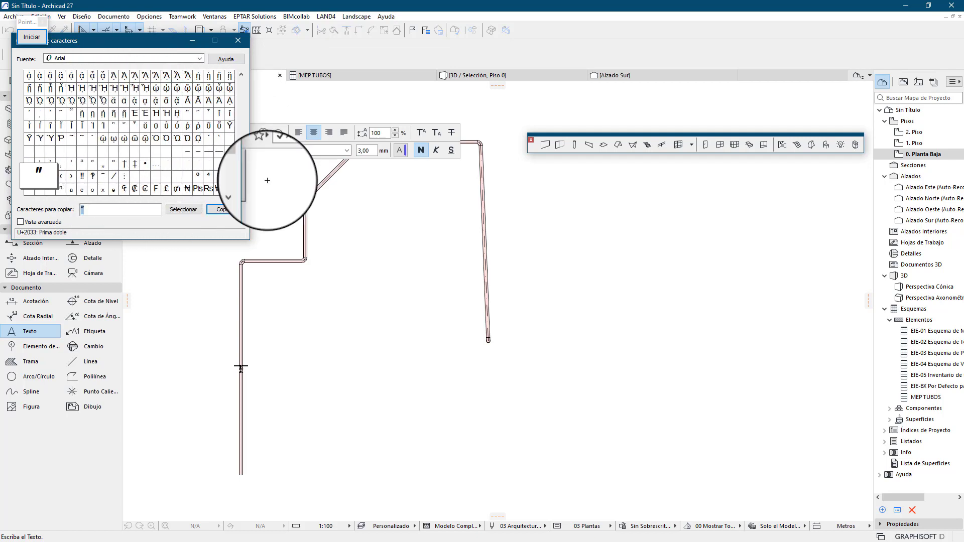
left_click(236, 41)
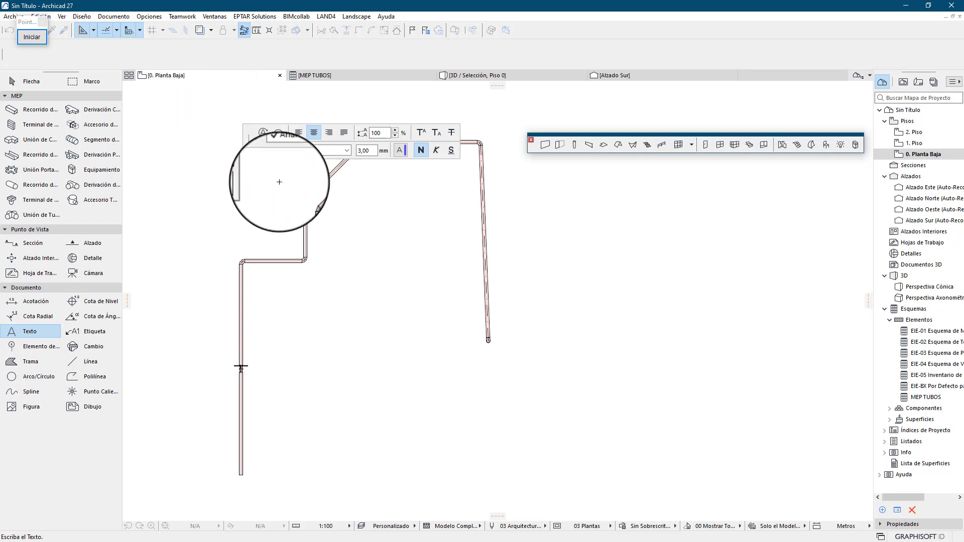
key("Escape")
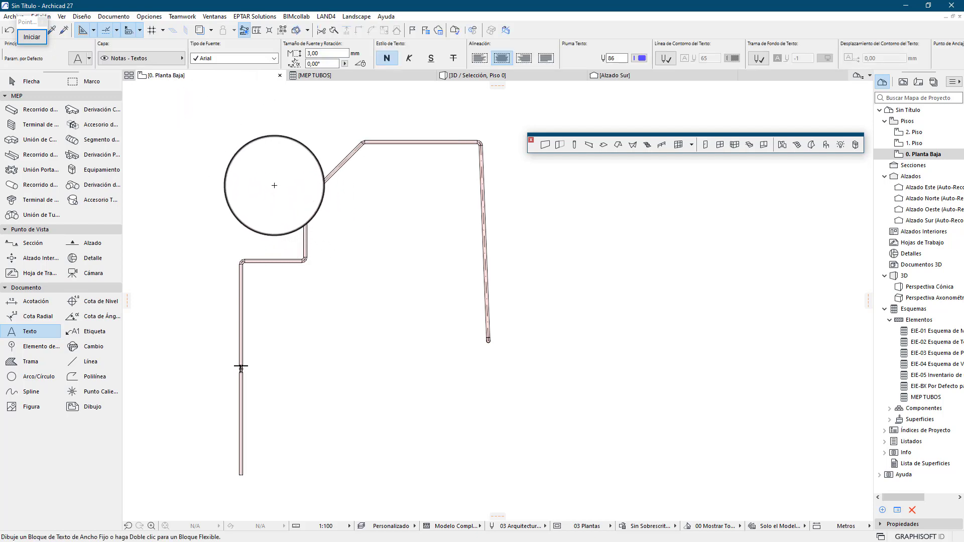